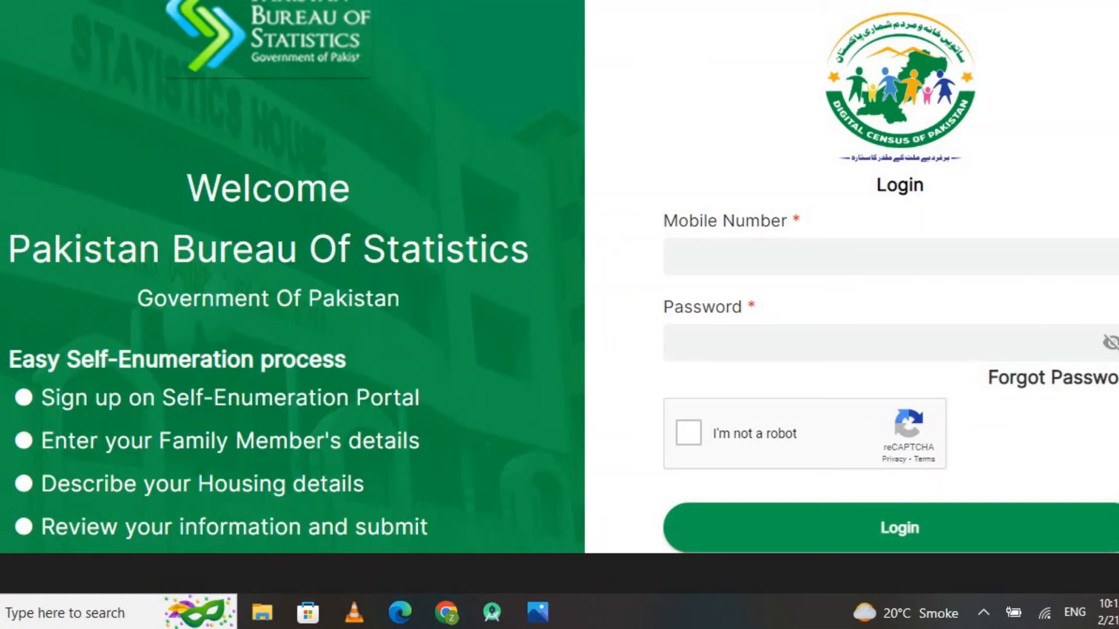
# Switch to the Chrome window that shows a blank new tab
pyautogui.click(446, 612)
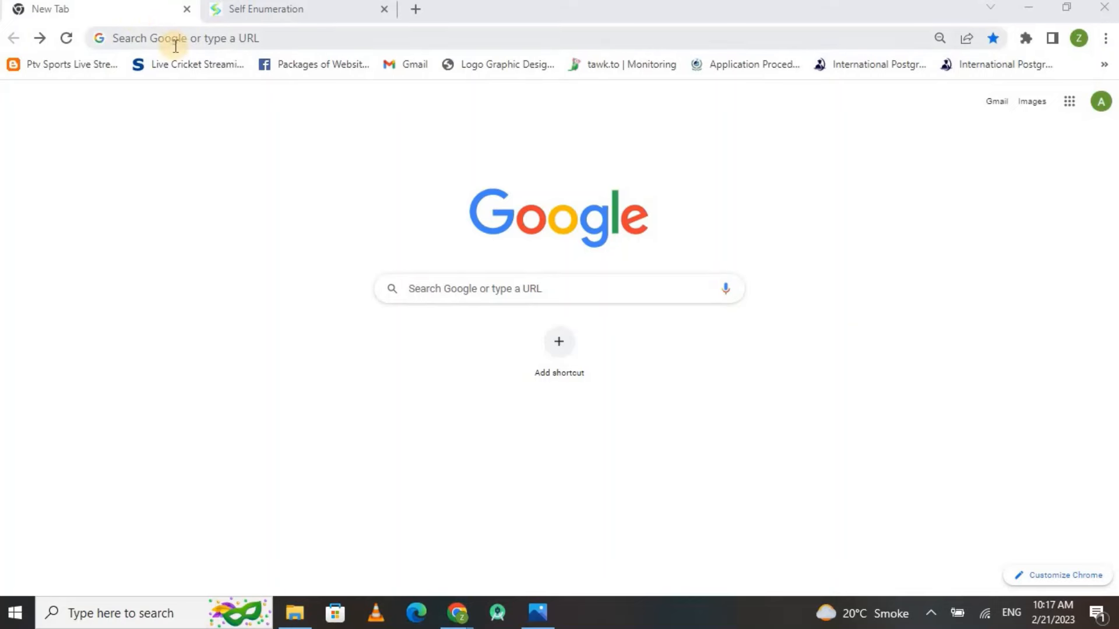
# Load self.pbs.gov.pk in the new tab to reach the portal's welcome page
pyautogui.click(175, 45)
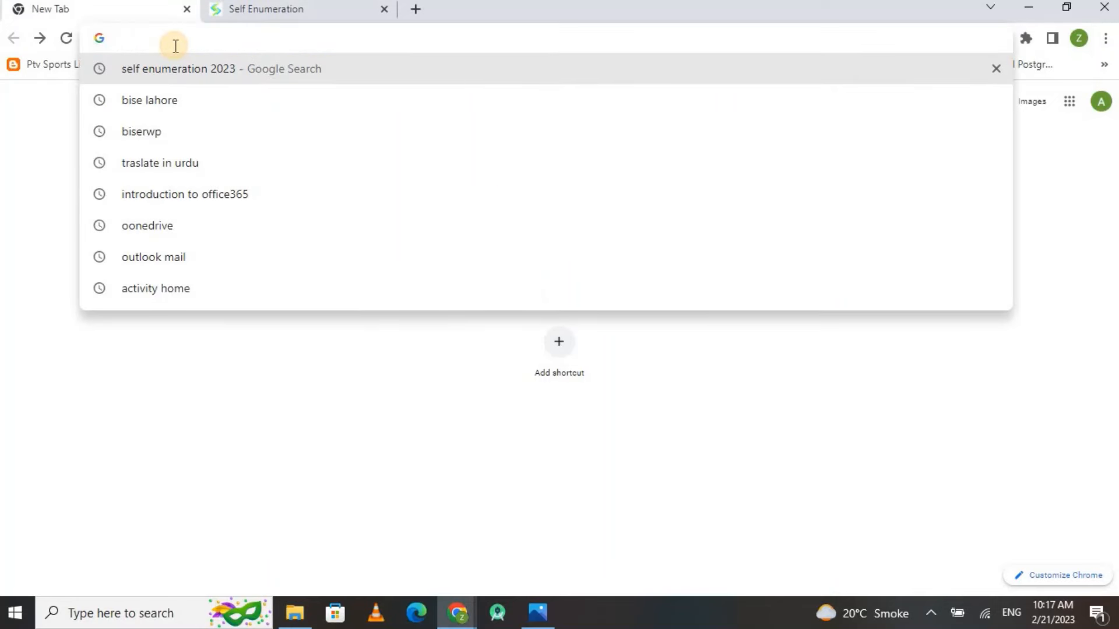
pyautogui.write('sel.p')
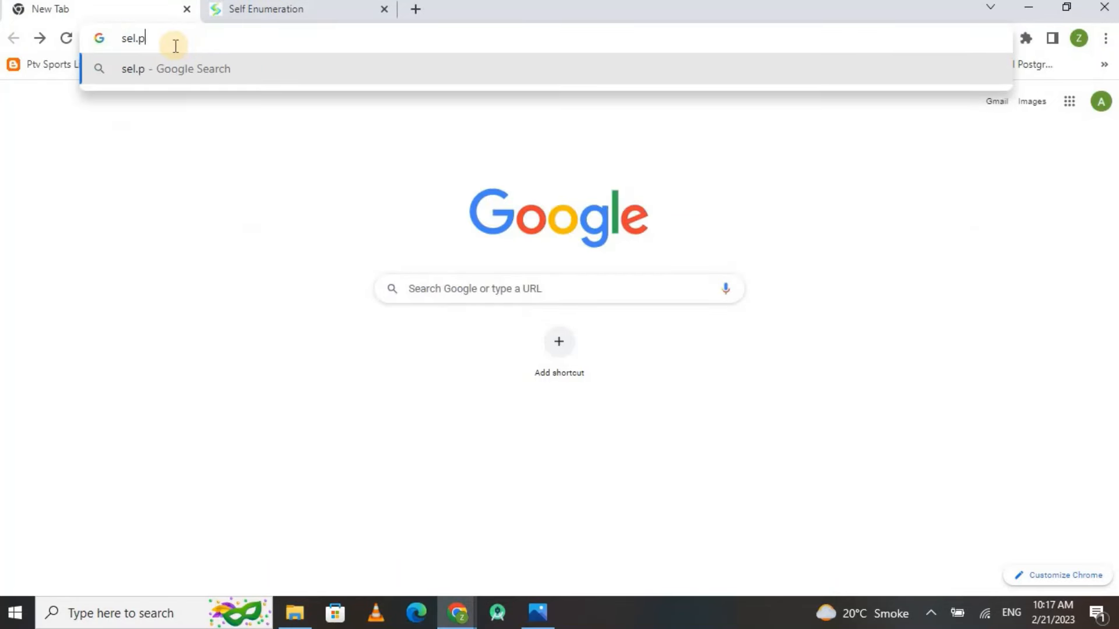
pyautogui.write('bs')
pyautogui.write('.gov.p')
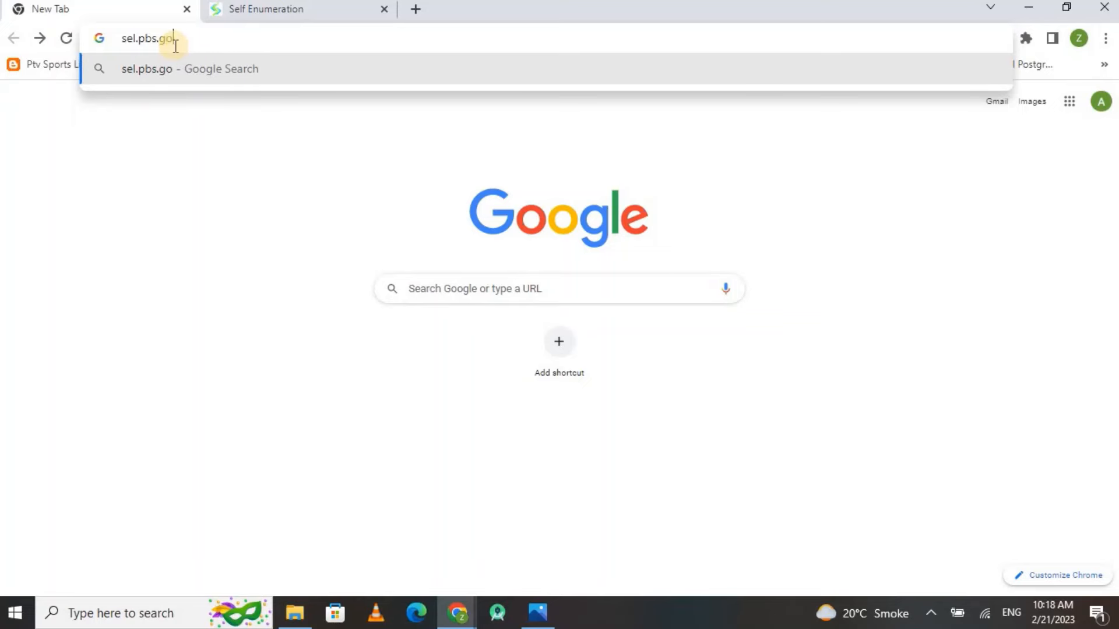
pyautogui.write('k')
pyautogui.press('Return')
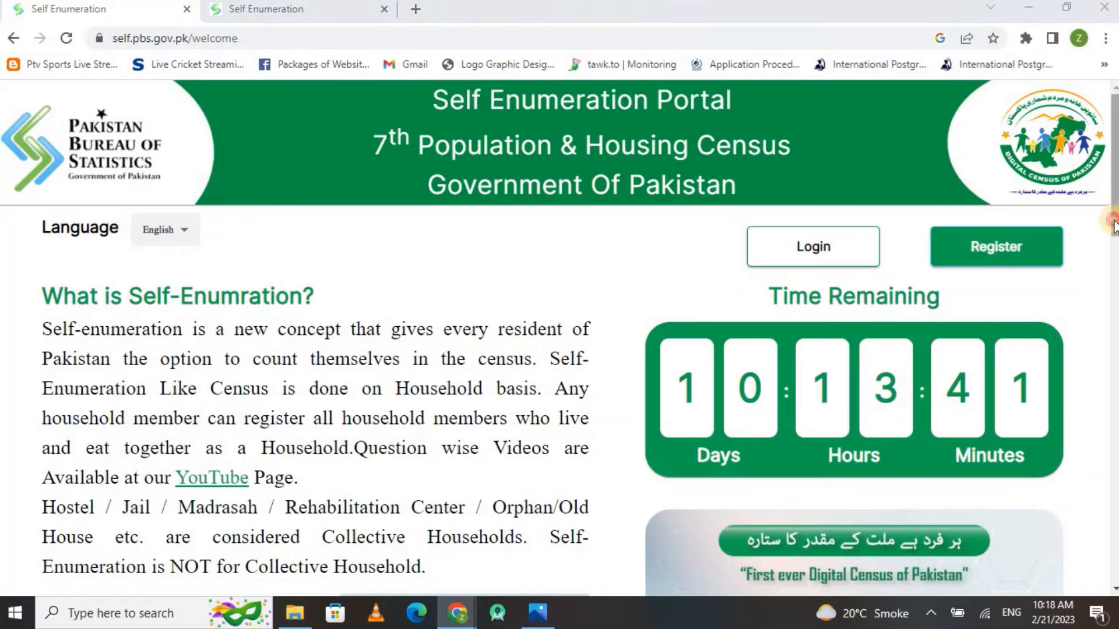
# Skim the How to Enumerate yourself guide, then open the Register sign-up form
pyautogui.scroll(-3, 560, 338)
pyautogui.scroll(-10, 559, 338)
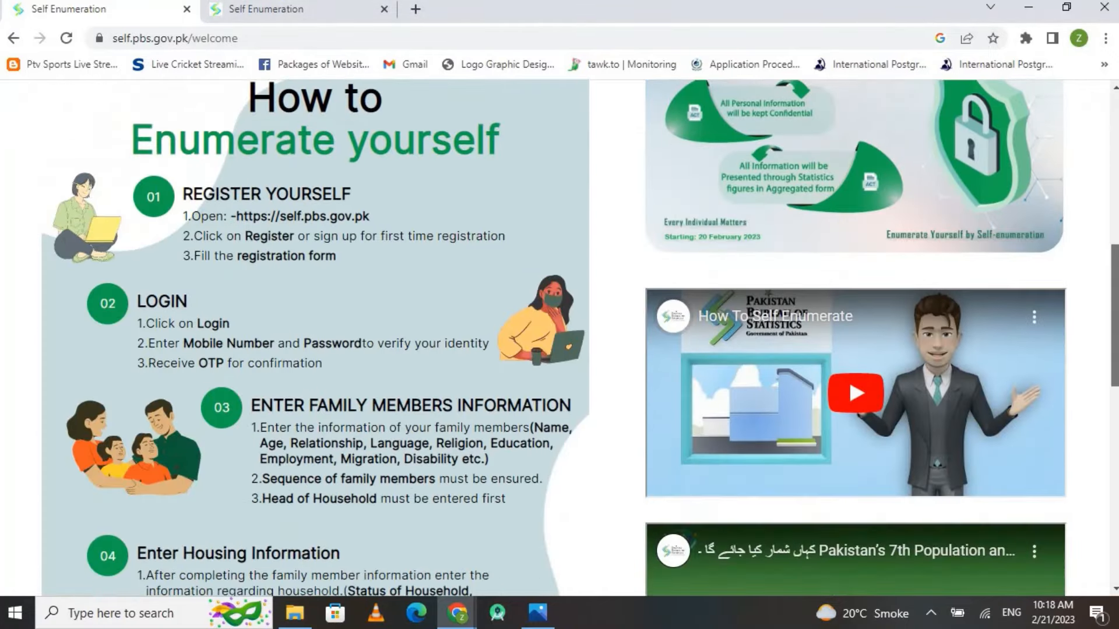
pyautogui.scroll(-3, 560, 338)
pyautogui.scroll(10, 559, 338)
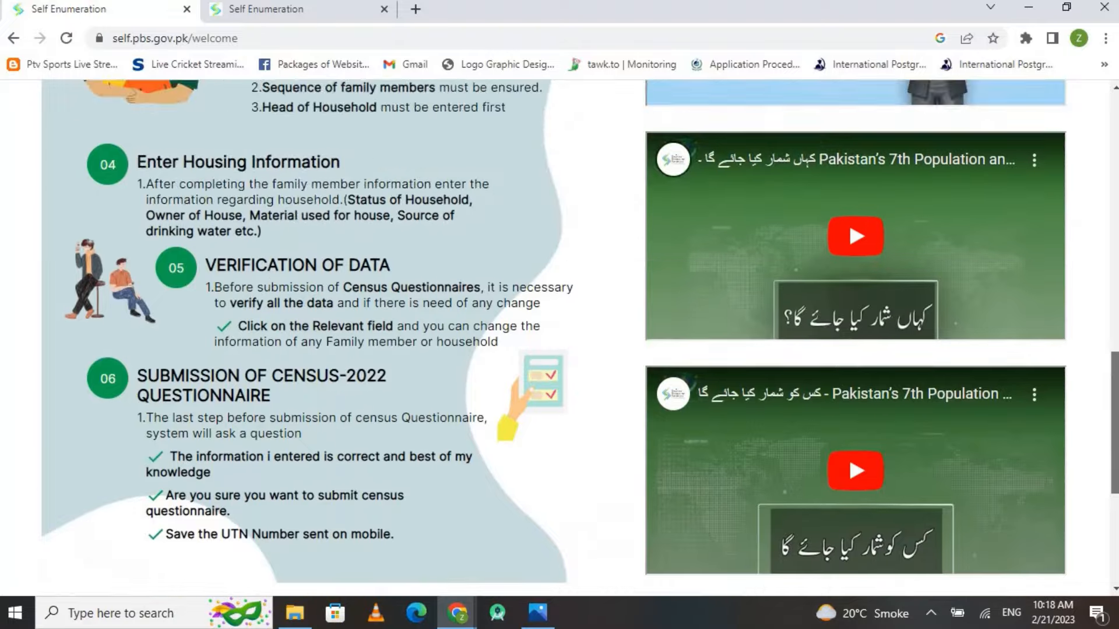
pyautogui.scroll(7, 559, 338)
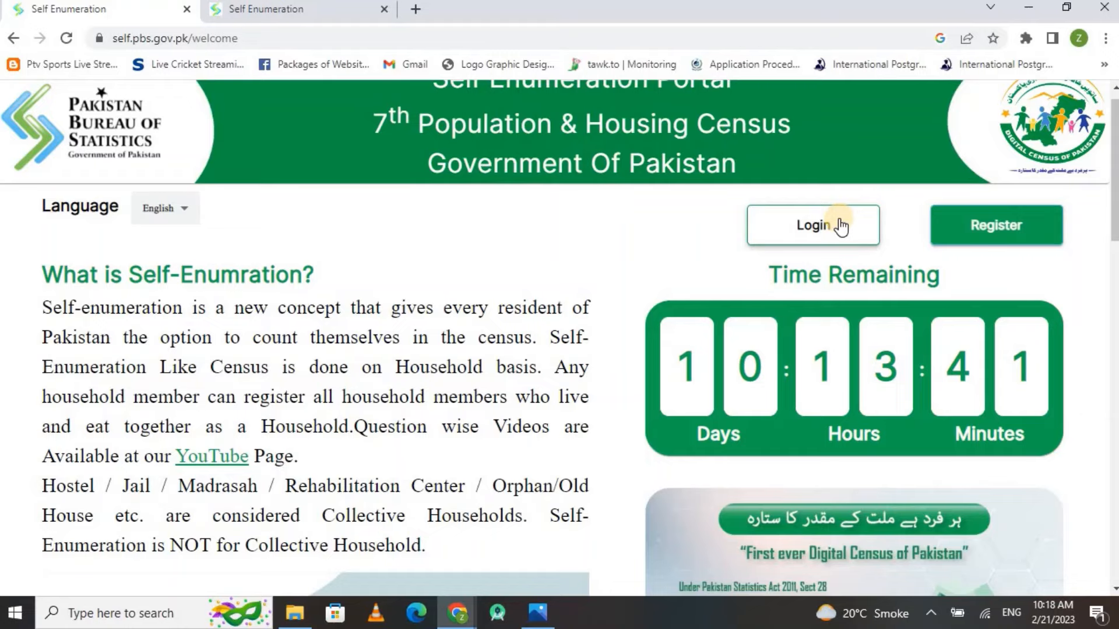
pyautogui.click(969, 233)
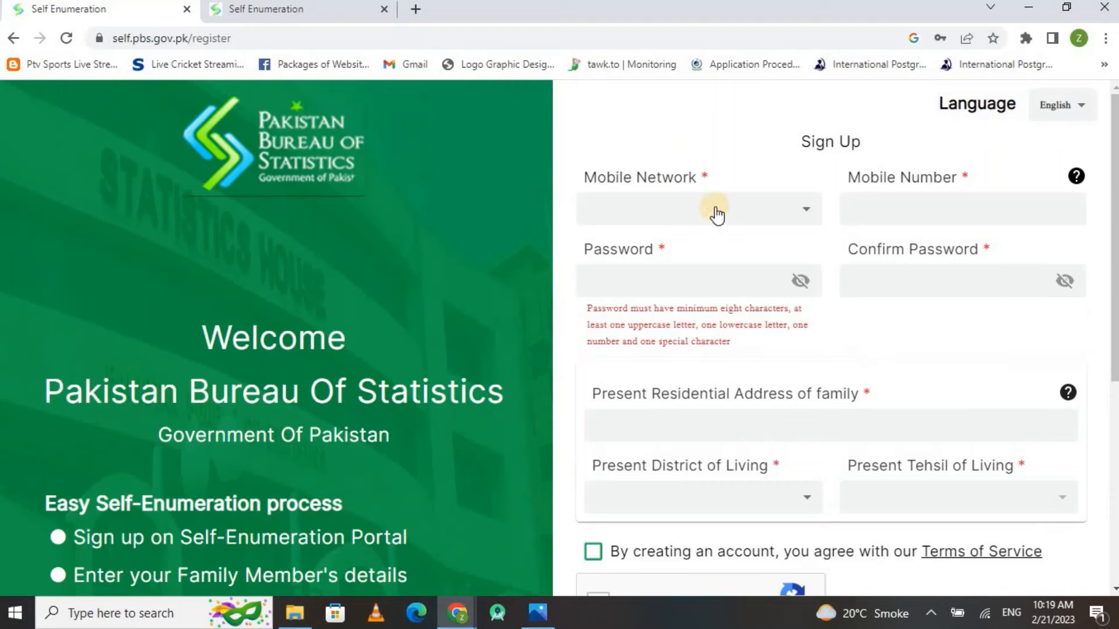
# Choose Jazz as the mobile network and enter the mobile number
pyautogui.click(716, 212)
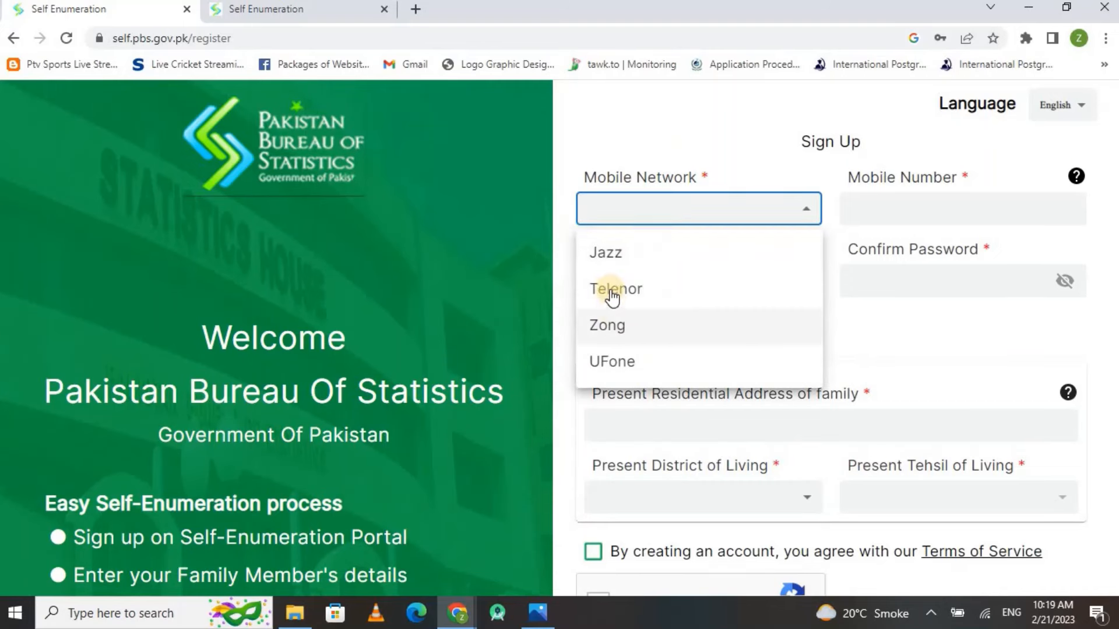
pyautogui.click(609, 256)
pyautogui.click(900, 210)
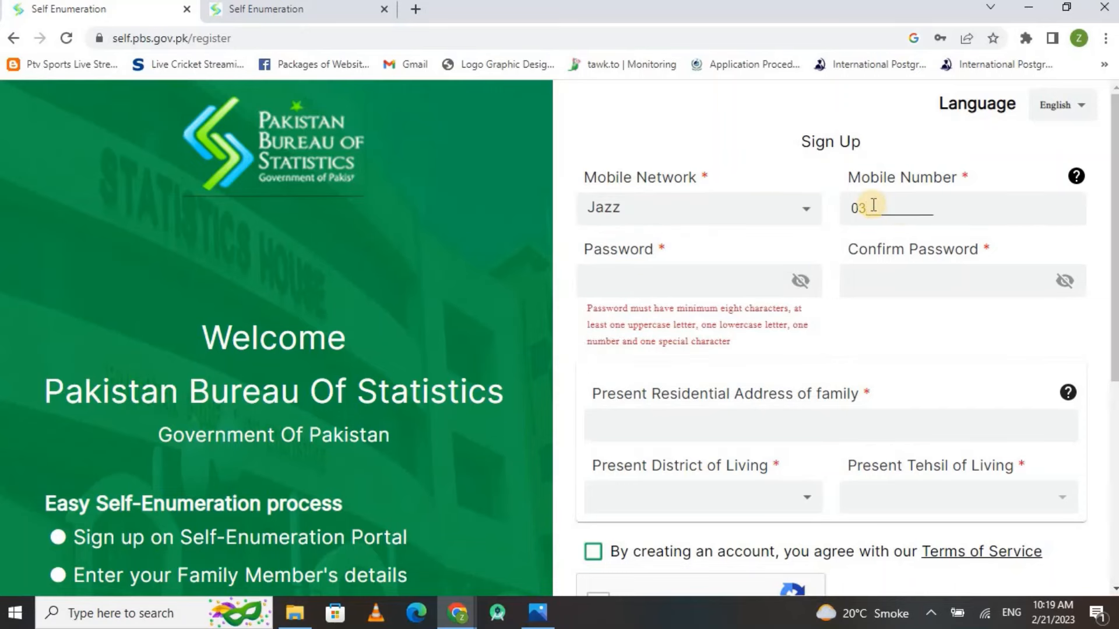
pyautogui.write('002723072')
# Enter the account password and its confirmation
pyautogui.click(707, 278)
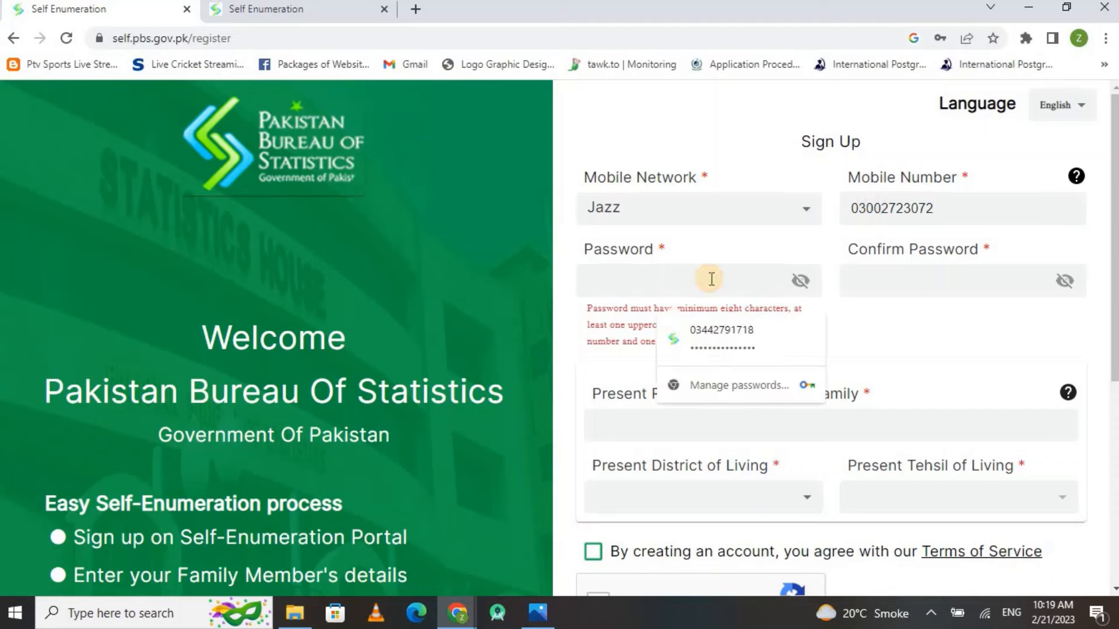
pyautogui.write('••••••••••')
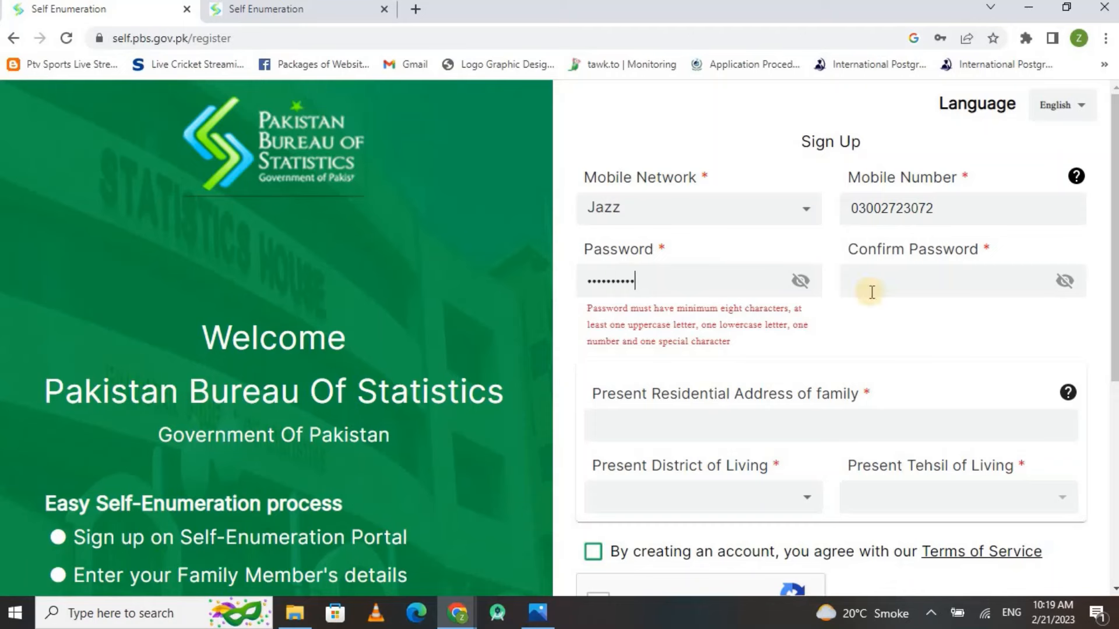
pyautogui.write('•••')
pyautogui.click(930, 283)
pyautogui.write('••••••••••••••••')
pyautogui.scroll(-1, 1112, 327)
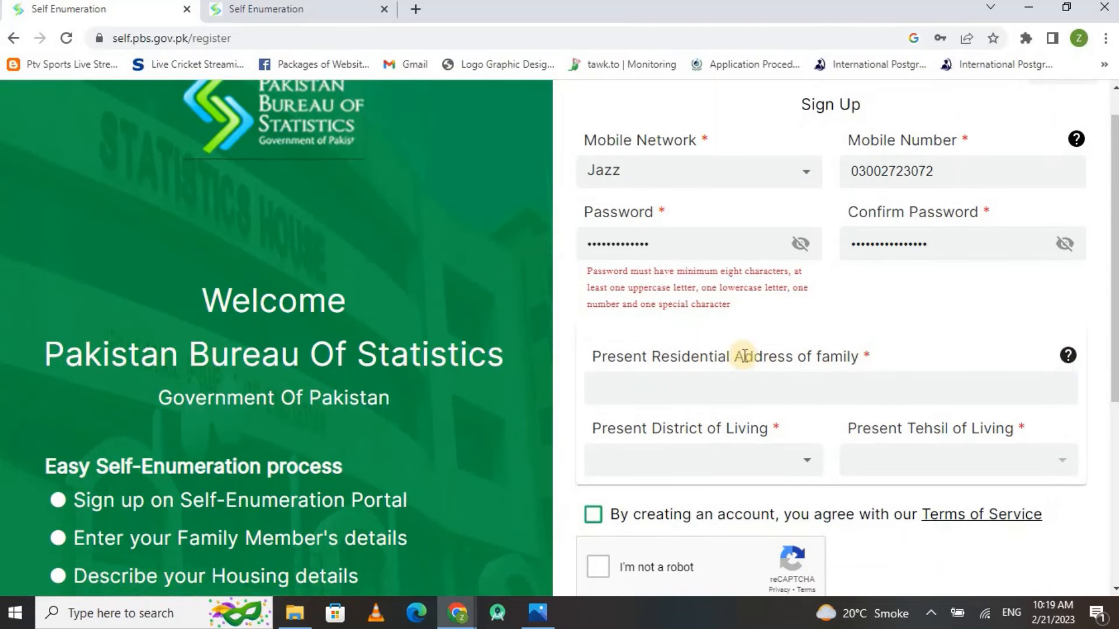
# Enter the family's present residential address
pyautogui.click(686, 400)
pyautogui.write('mai')
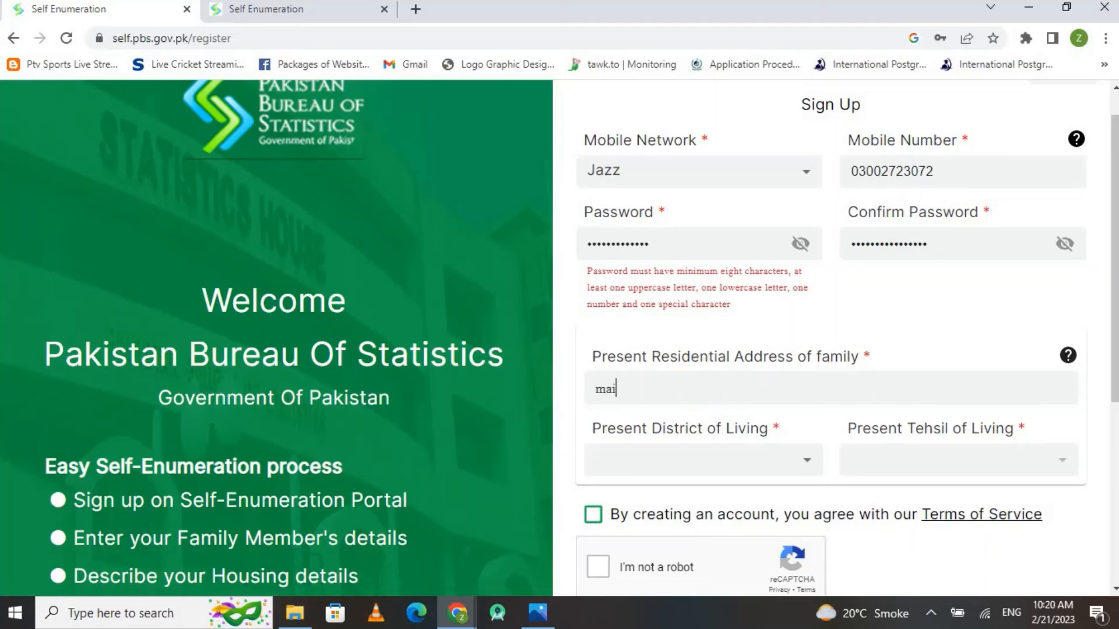
pyautogui.write('n steet model to')
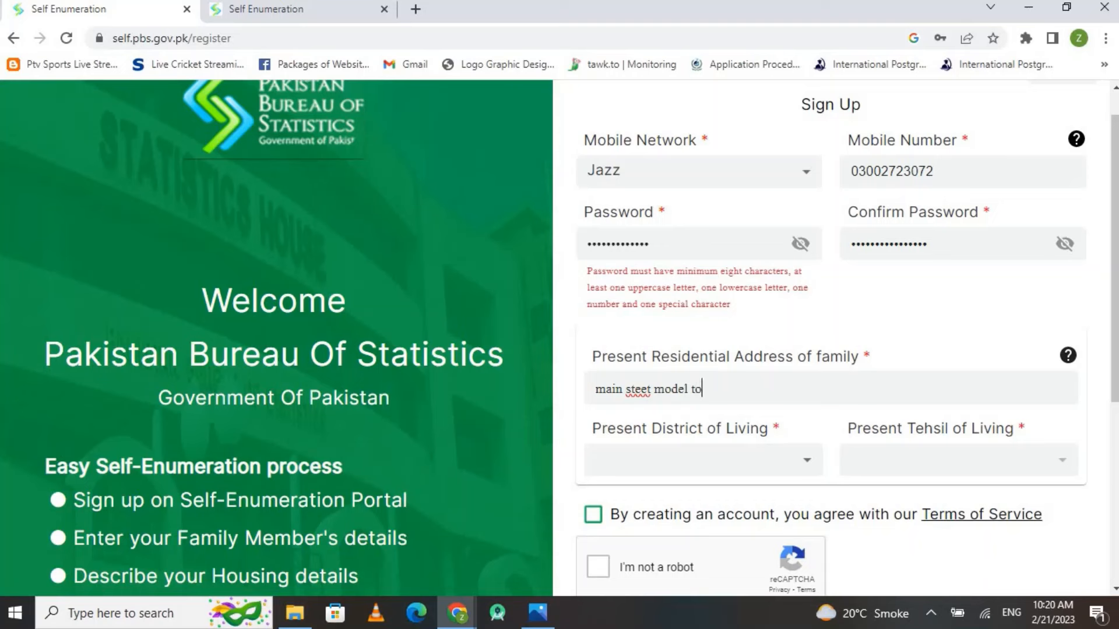
pyautogui.write('wn')
pyautogui.write('lahore')
# Select LAHORE DISTRICT as the district
pyautogui.click(752, 463)
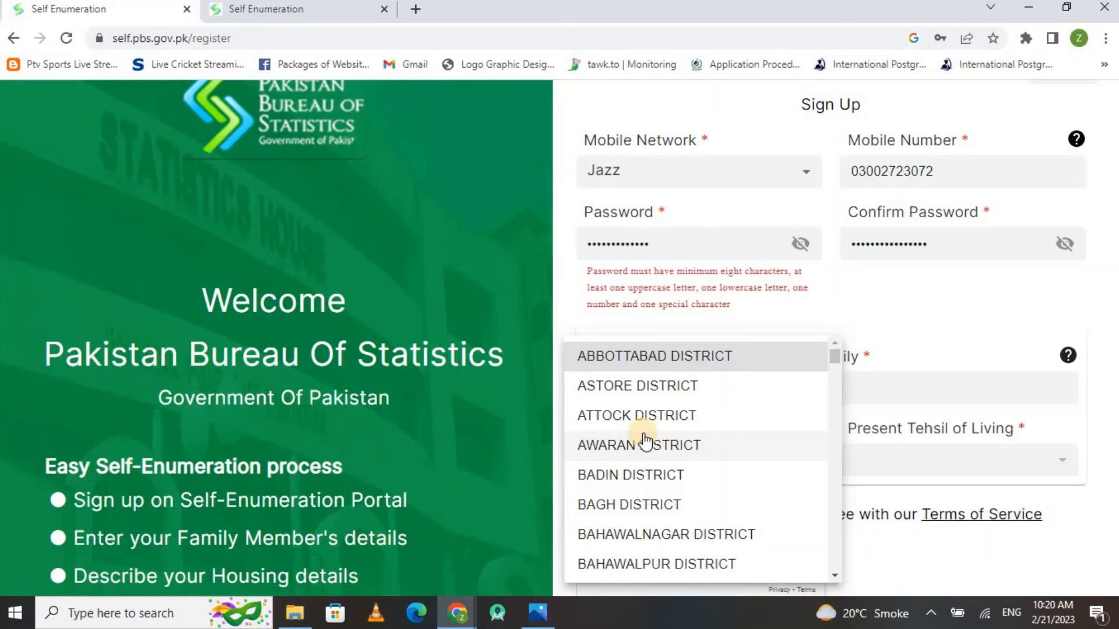
pyautogui.press('l')
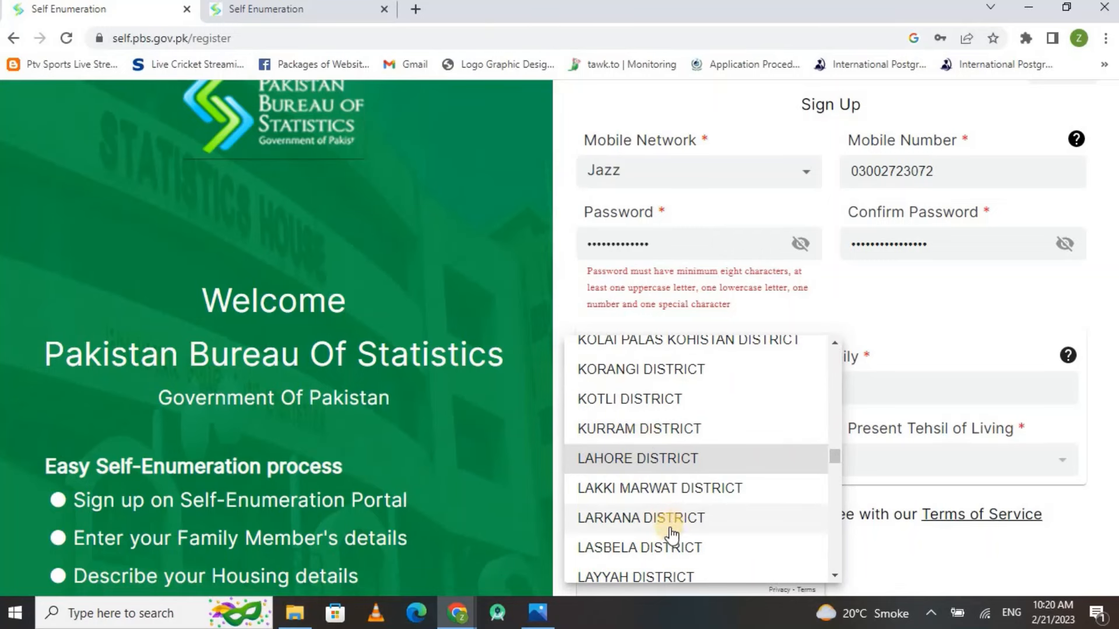
pyautogui.press('Down')
pyautogui.press('Down')
pyautogui.press('Down')
pyautogui.press('Down')
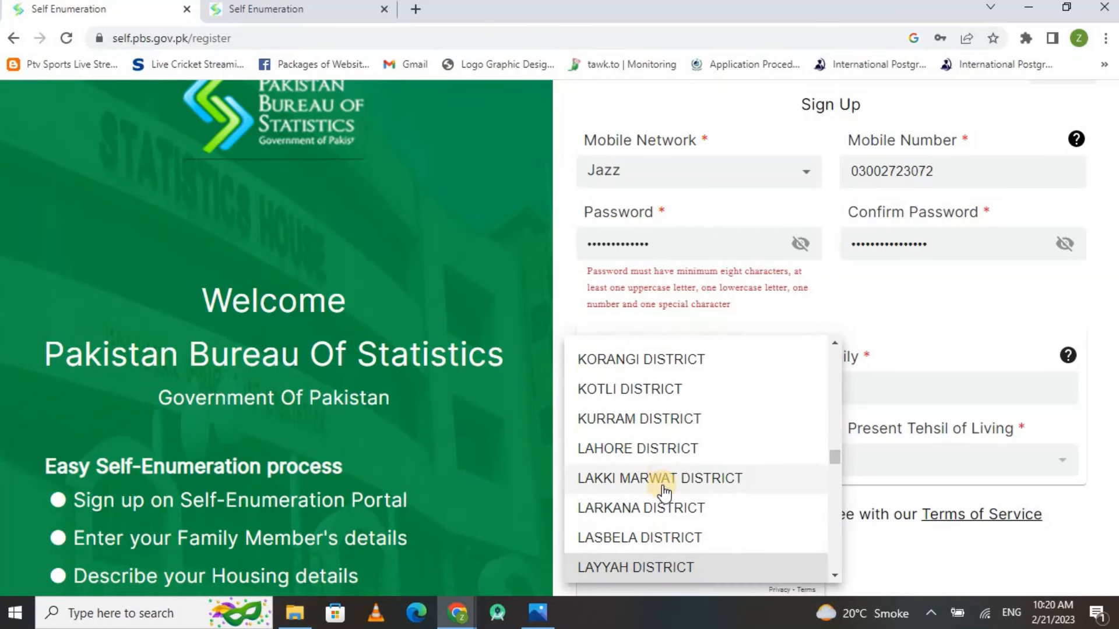
pyautogui.press('Down')
pyautogui.press('Down')
pyautogui.press('Down')
pyautogui.press('Down')
pyautogui.press('l')
pyautogui.press('Down')
pyautogui.press('Down')
pyautogui.press('Down')
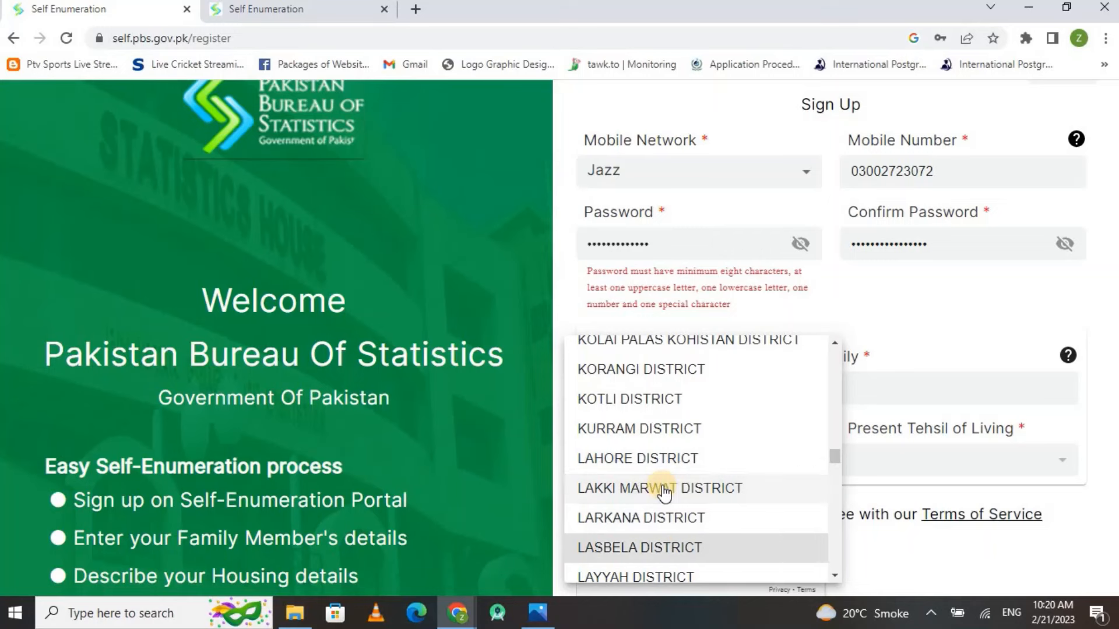
pyautogui.press('Down')
pyautogui.press('Down')
pyautogui.press('Down')
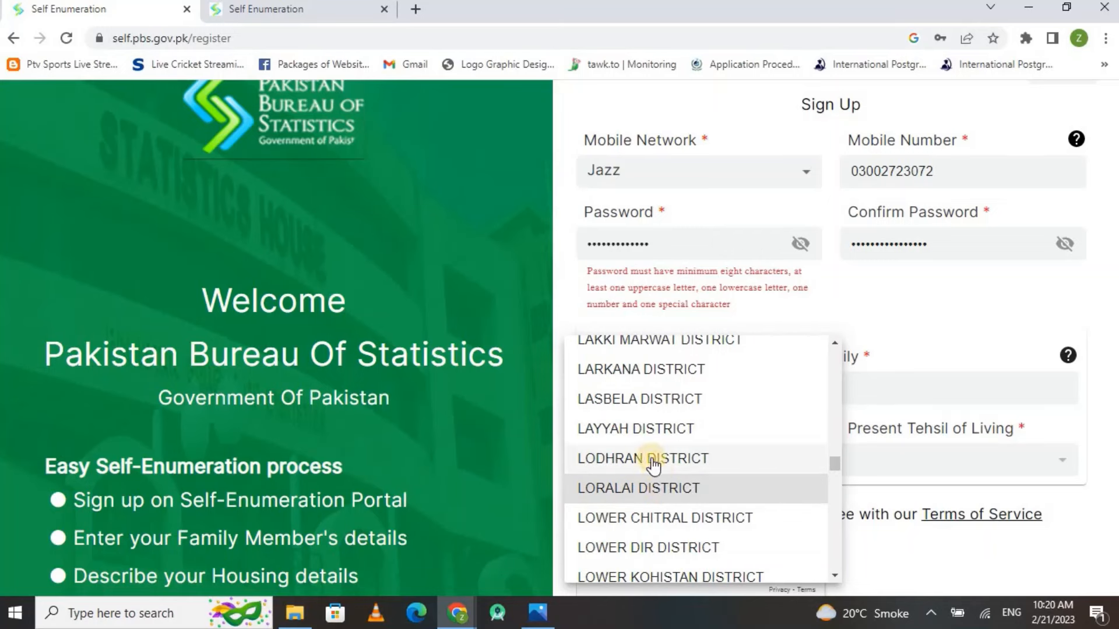
pyautogui.scroll(2, 655, 432)
pyautogui.click(655, 434)
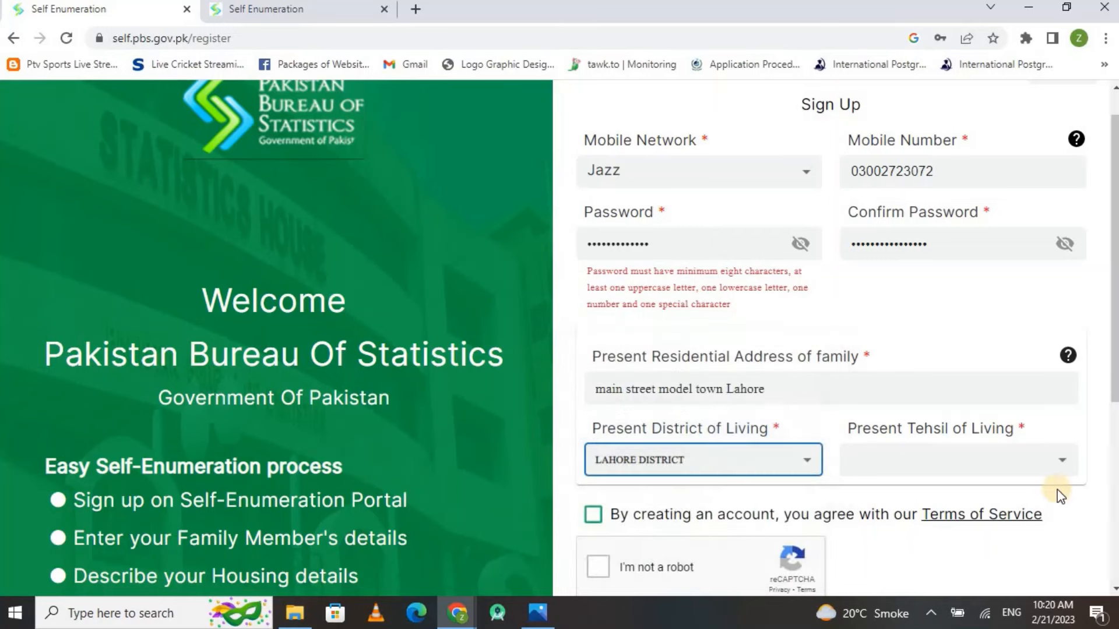
# Set the tehsil to MODEL TOWN TEHSIL, replacing LAHORE CITY TEHSIL
pyautogui.click(963, 467)
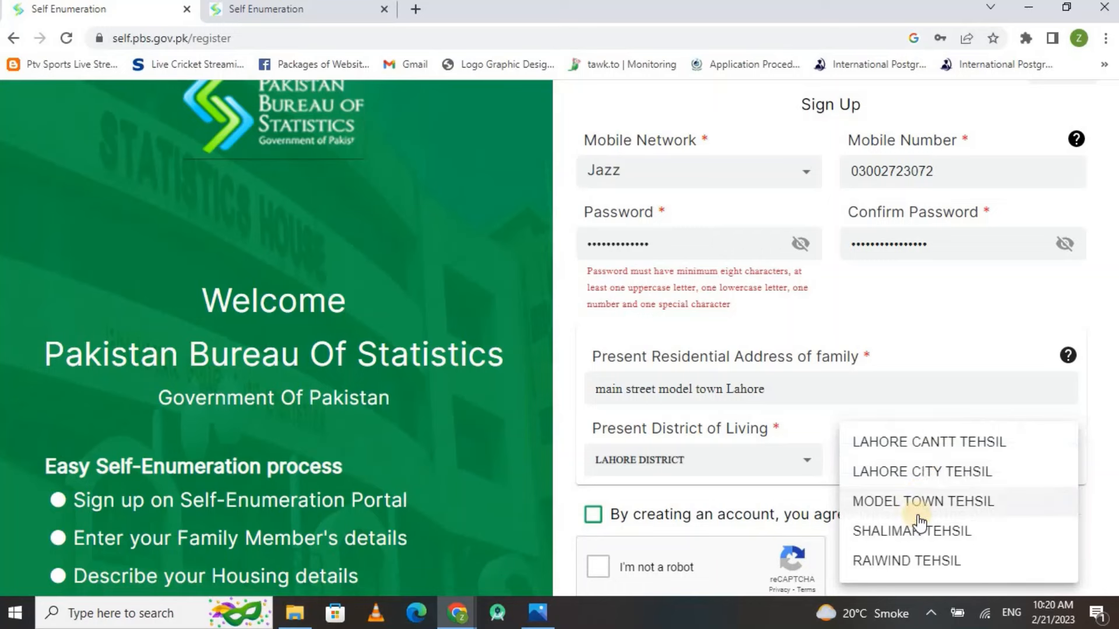
pyautogui.click(924, 473)
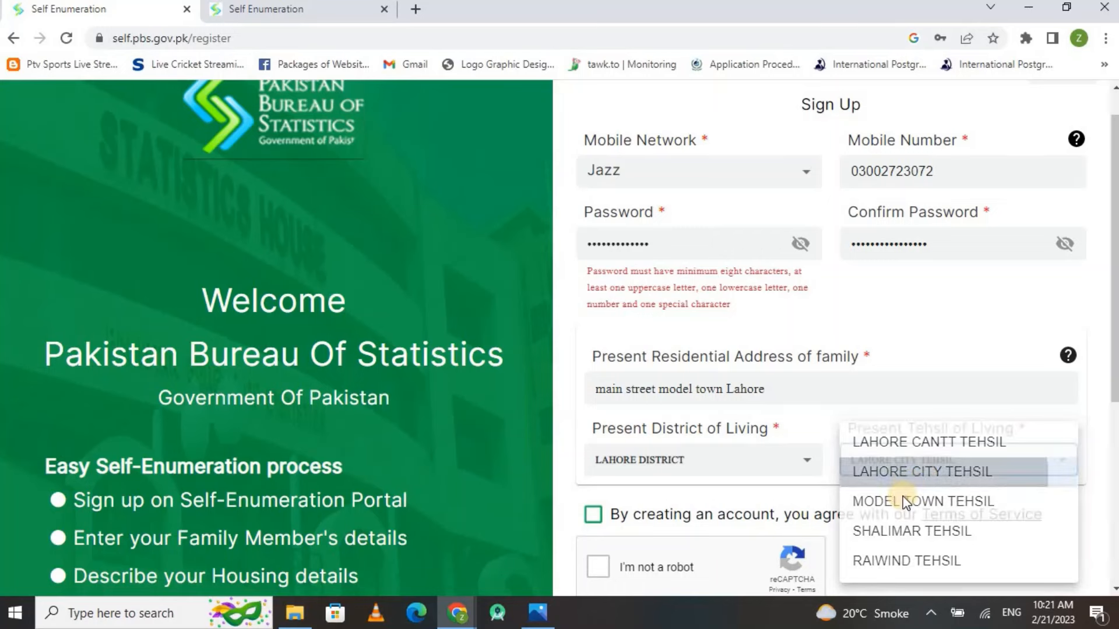
pyautogui.click(950, 466)
pyautogui.click(919, 501)
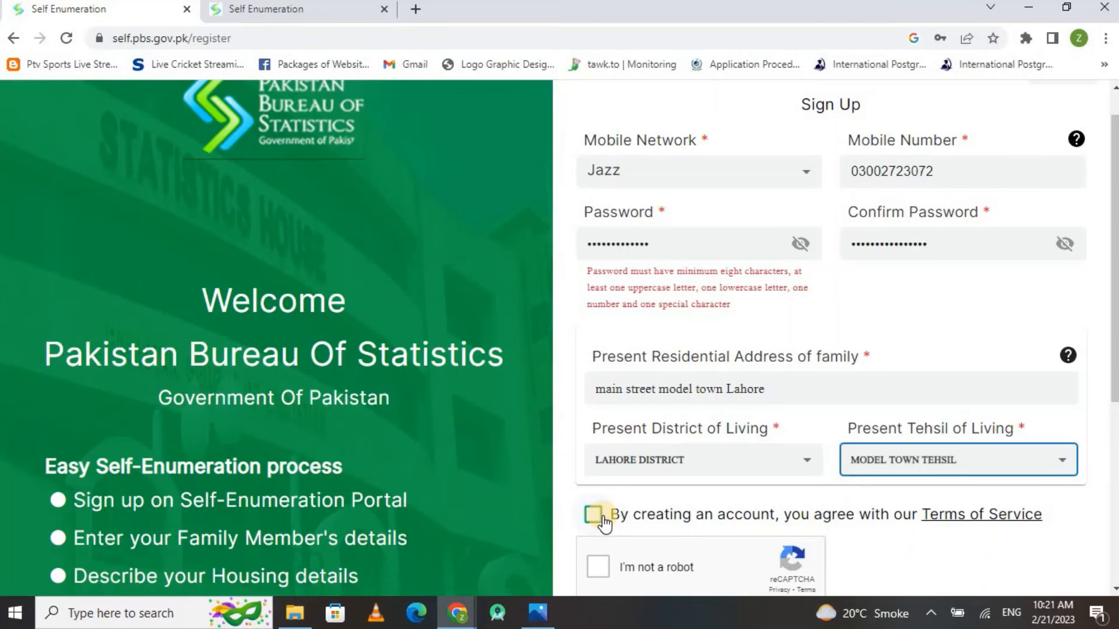
# Accept the terms of service, pass the reCAPTCHA and submit the Sign Up form
pyautogui.click(603, 518)
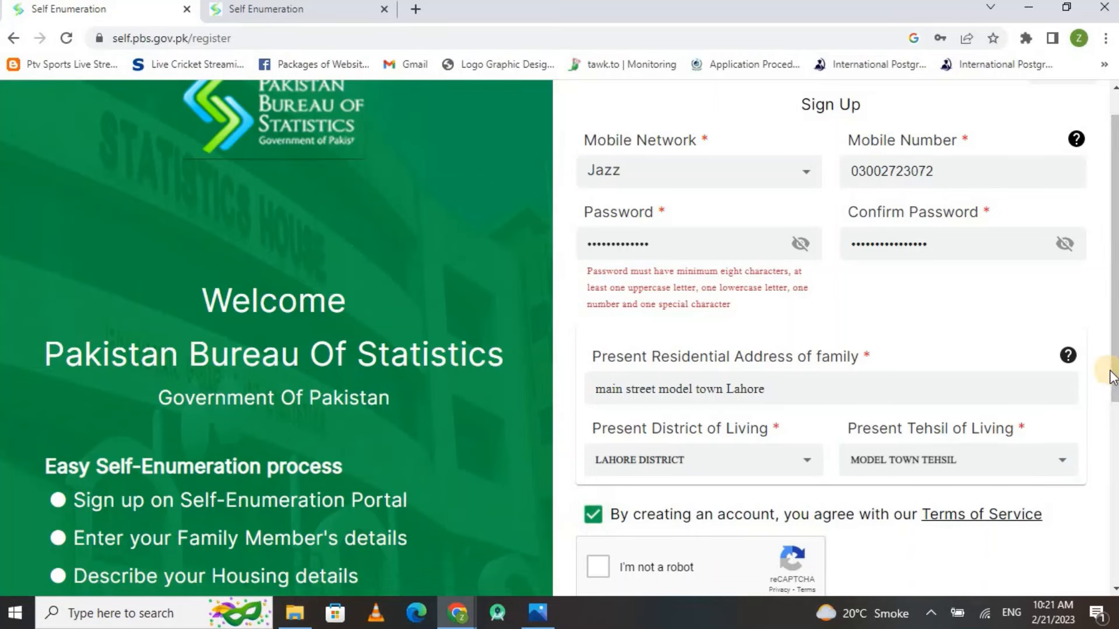
pyautogui.scroll(-3, 485, 439)
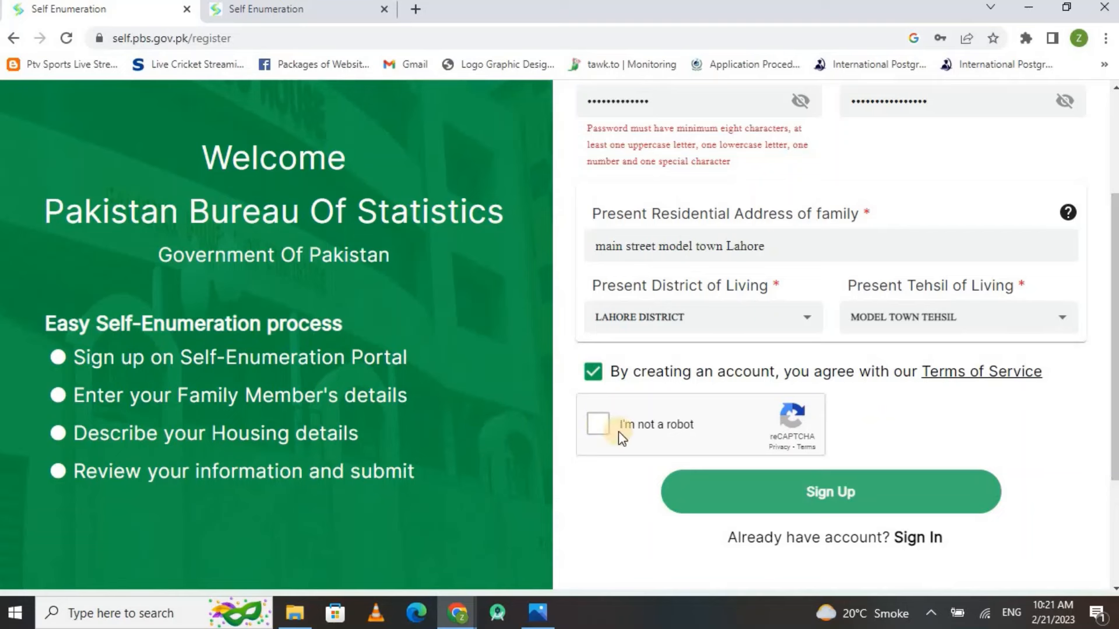
pyautogui.click(600, 430)
pyautogui.click(867, 494)
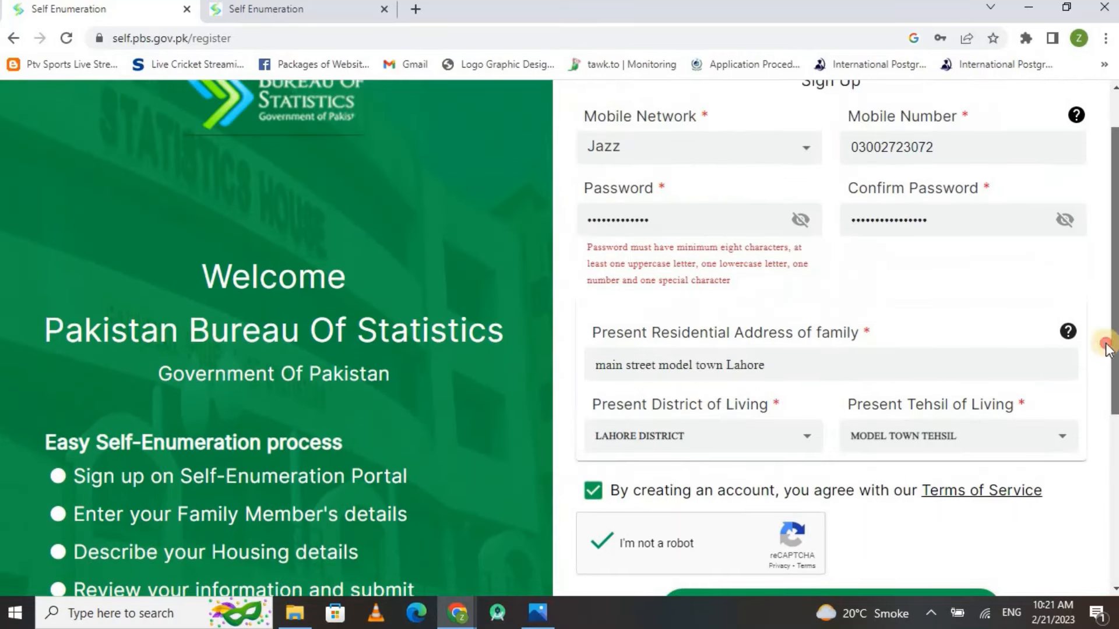
# Select the entered mobile number, then scroll back to the welcome page
pyautogui.click(938, 146)
pyautogui.moveTo(938, 146); pyautogui.dragTo(846, 146)
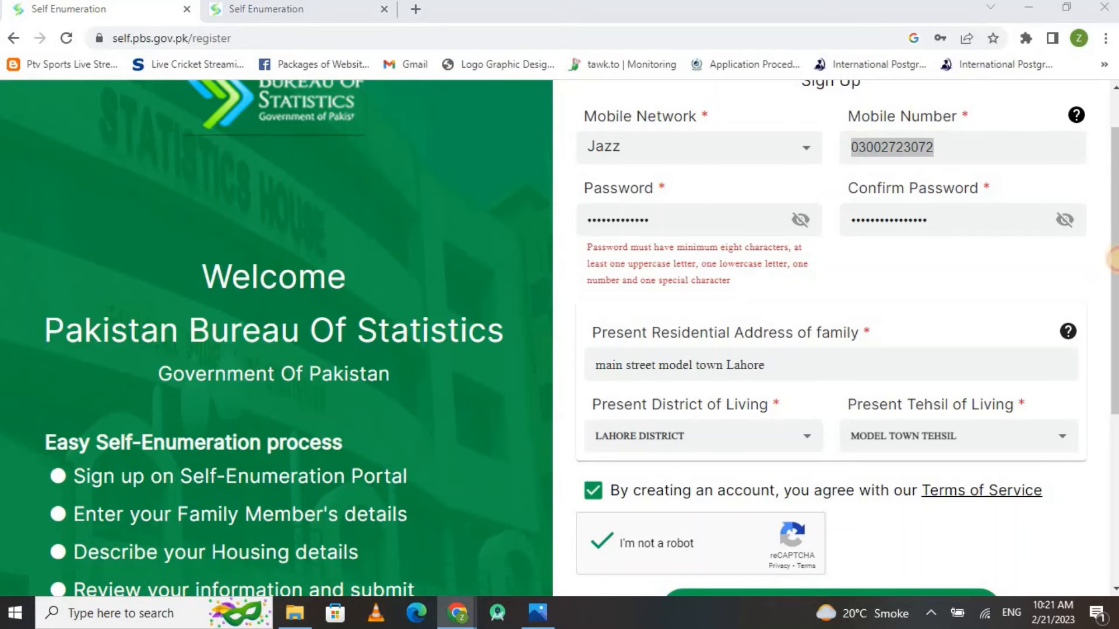
pyautogui.moveTo(1116, 268); pyautogui.dragTo(1116, 359)
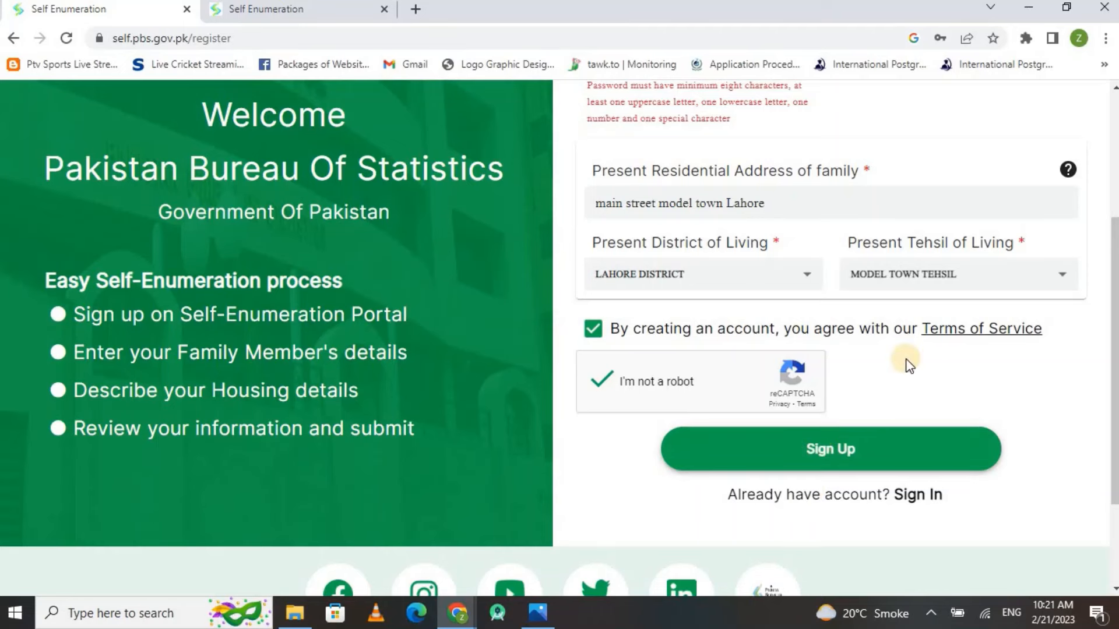
pyautogui.scroll(-1, 906, 359)
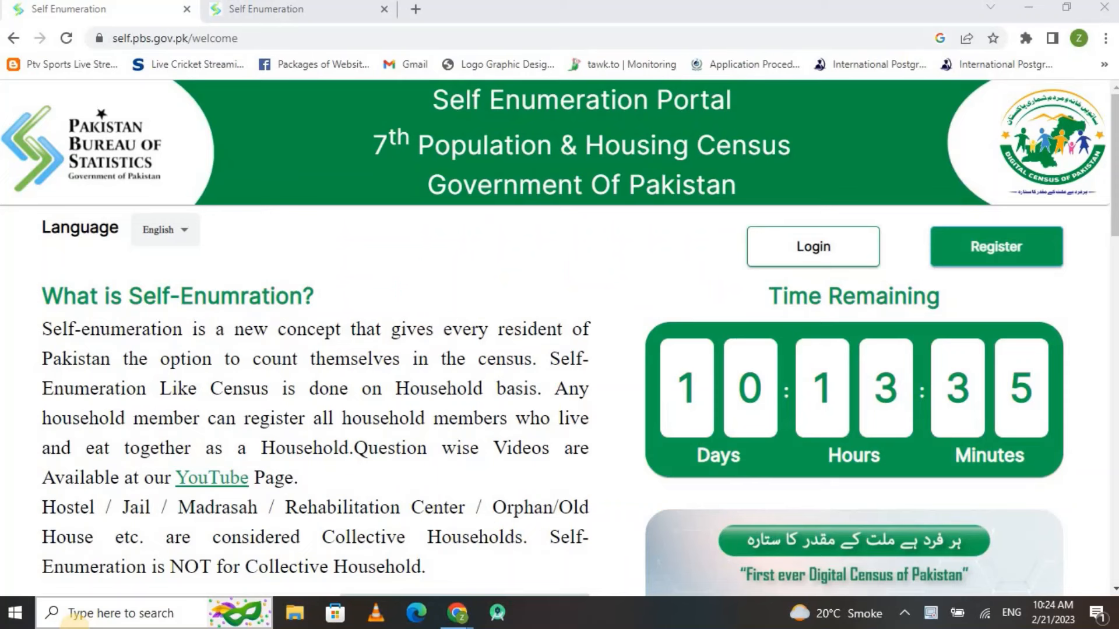
# Log in with the registered mobile number and password after the reCAPTCHA check
pyautogui.click(844, 252)
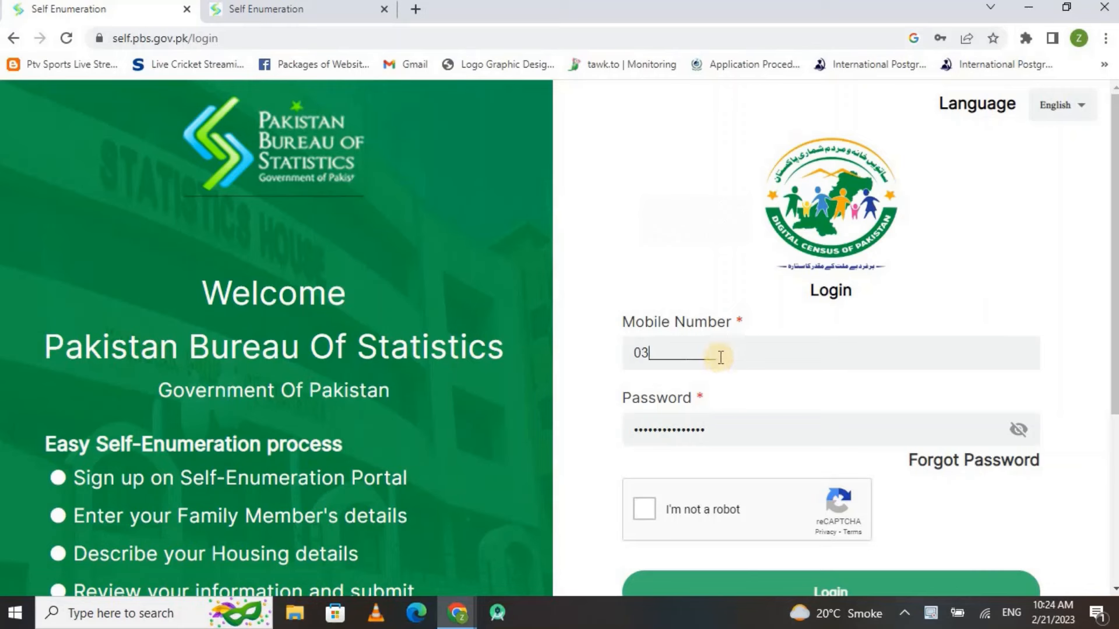
pyautogui.click(646, 514)
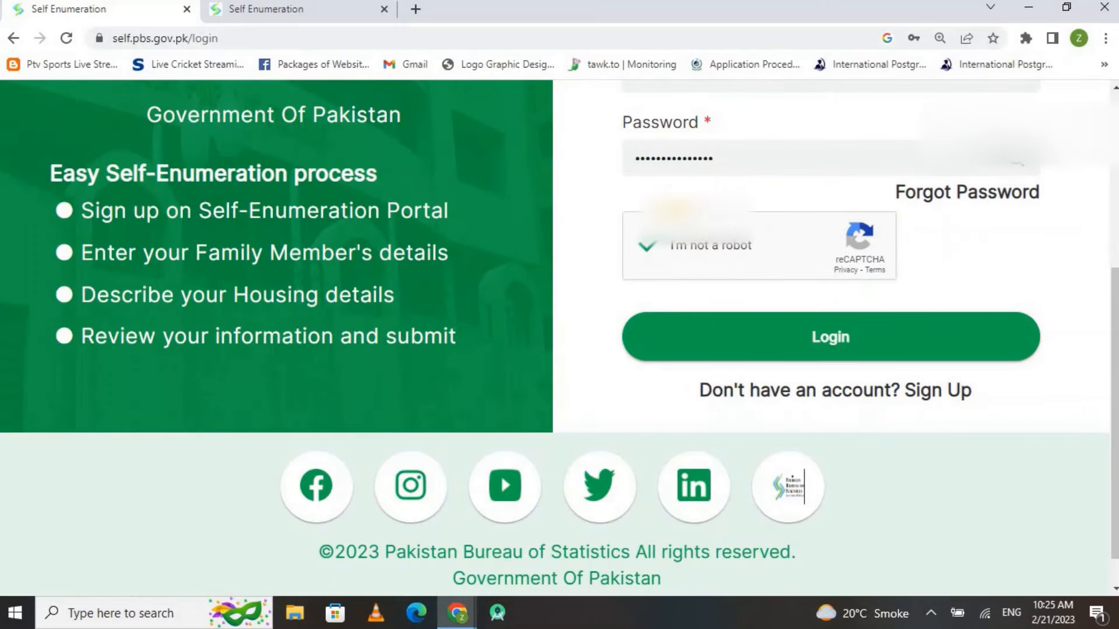
pyautogui.click(820, 333)
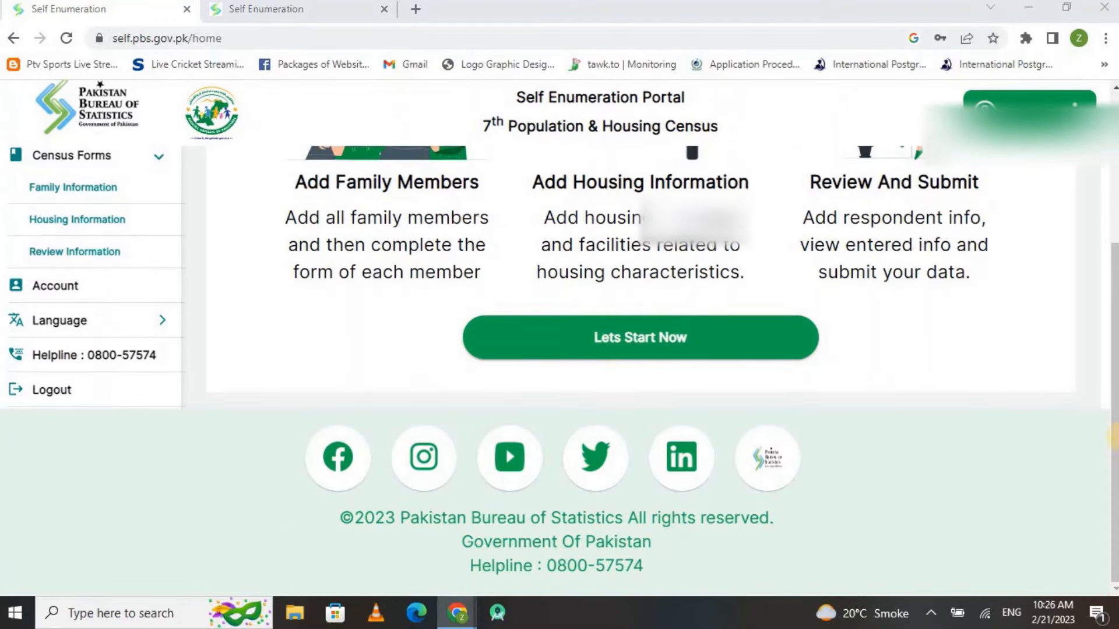
pyautogui.moveTo(1115, 434); pyautogui.dragTo(1115, 268)
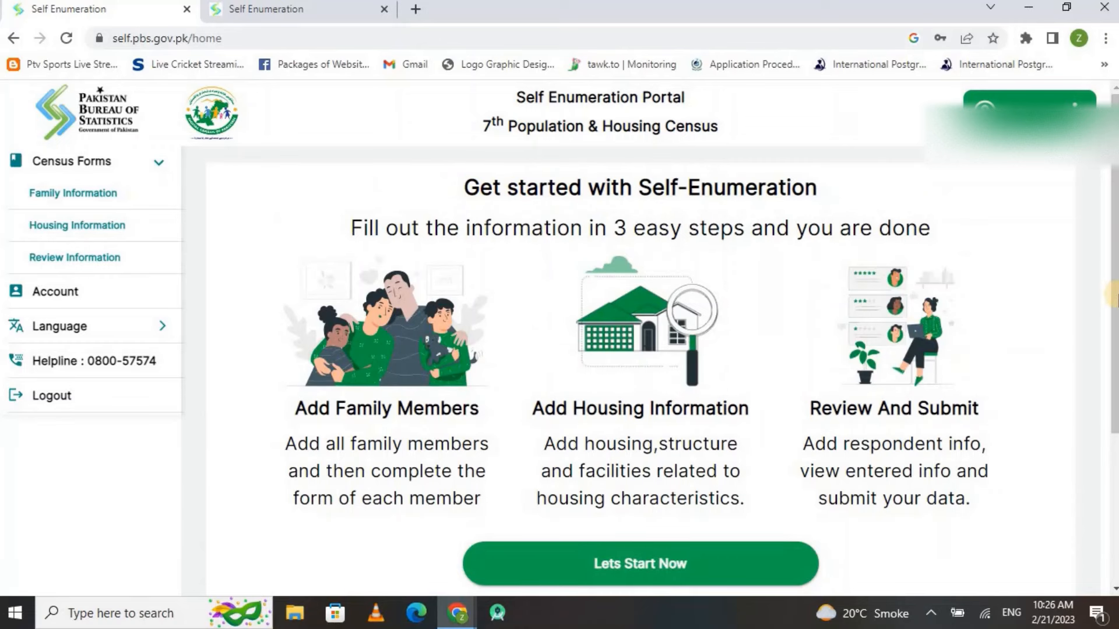
pyautogui.moveTo(1114, 296); pyautogui.dragTo(1116, 376)
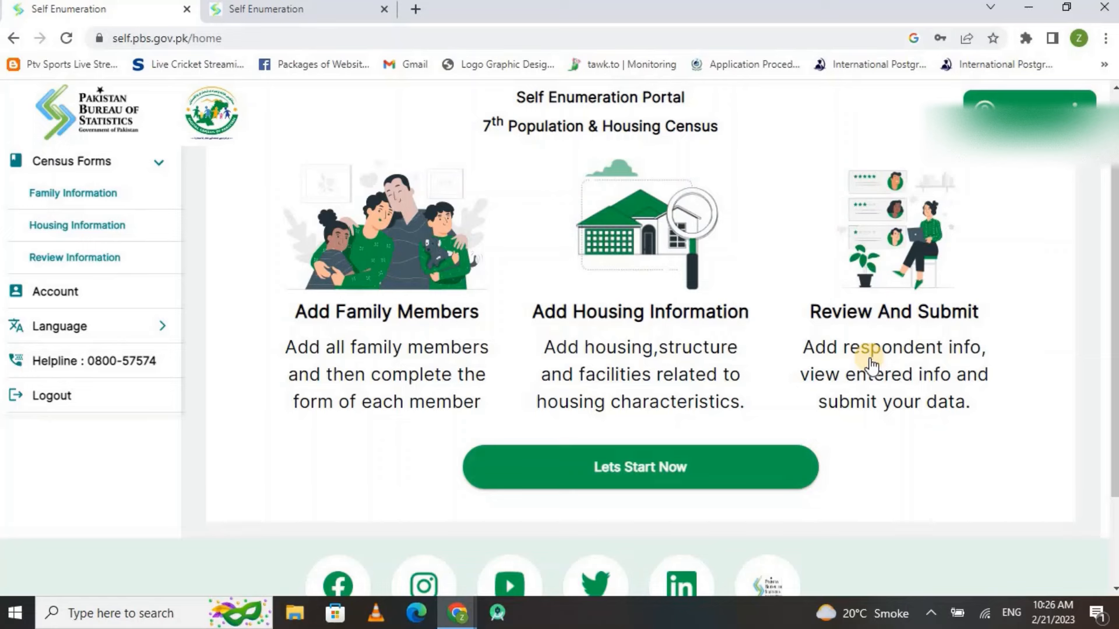
# Start the Family Information form and enter the household head's name
pyautogui.click(584, 473)
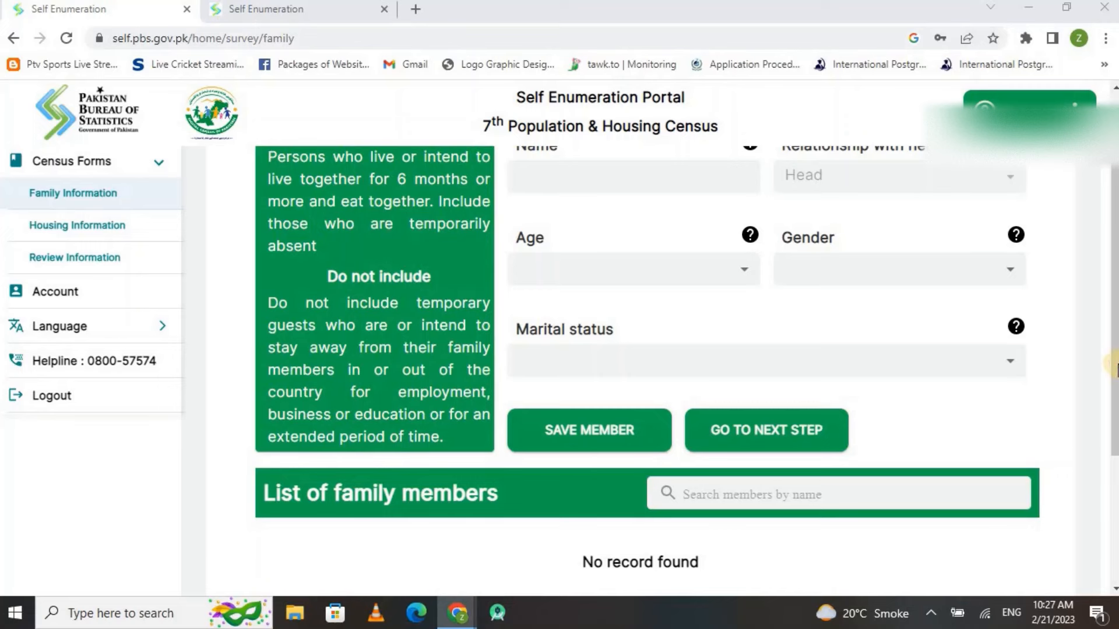
pyautogui.moveTo(1115, 362); pyautogui.dragTo(1115, 295)
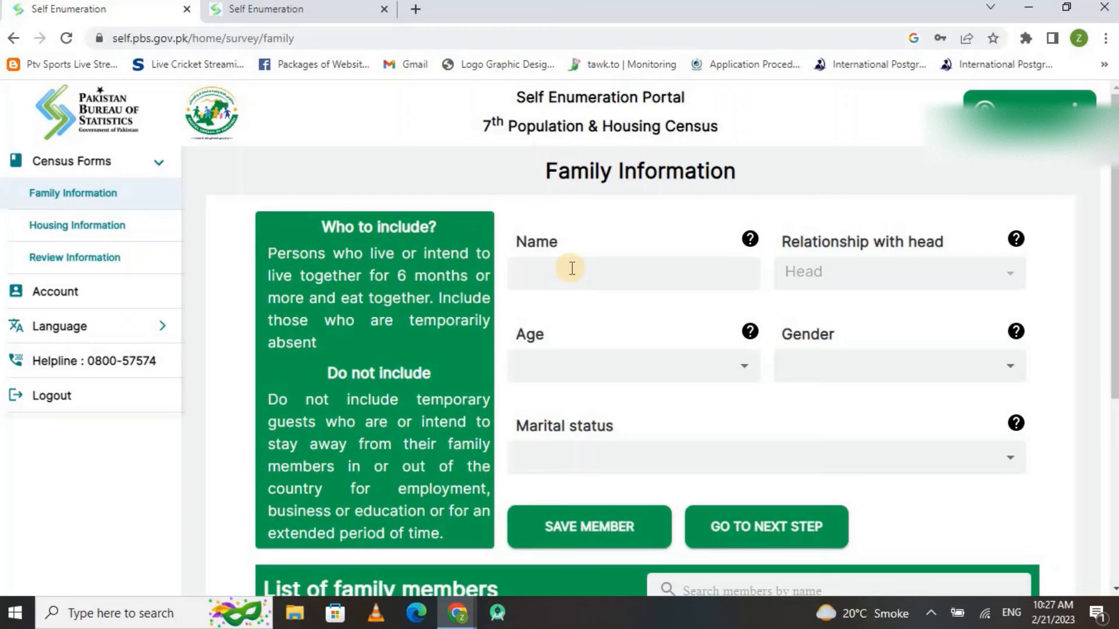
pyautogui.write('aslam')
pyautogui.press('Tab')
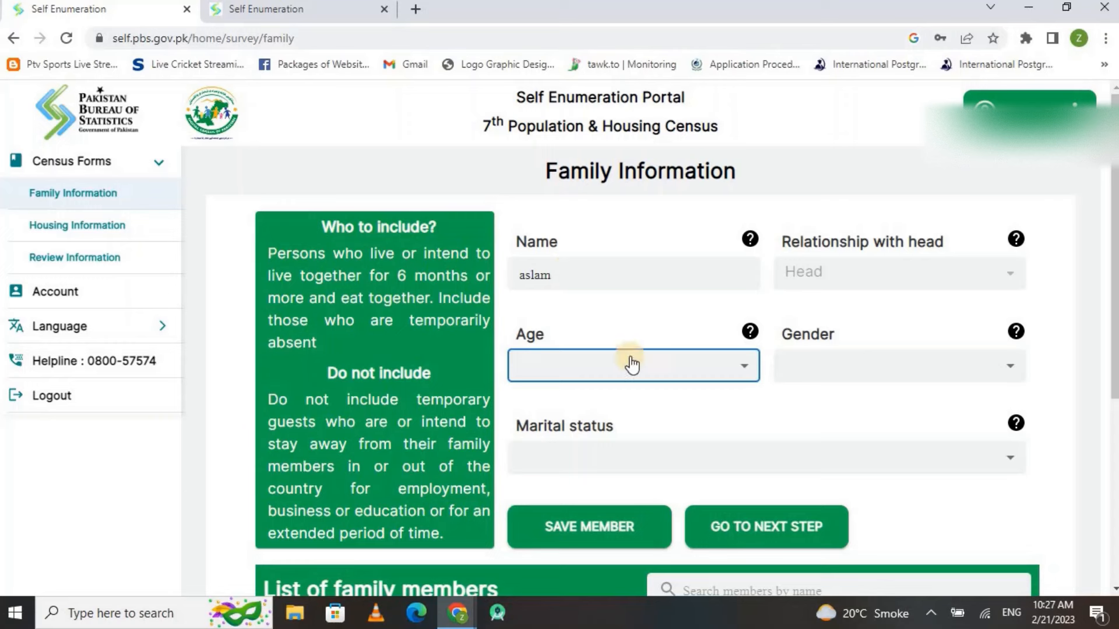
# Set the head's age to 56, gender Male and marital status Married
pyautogui.click(683, 371)
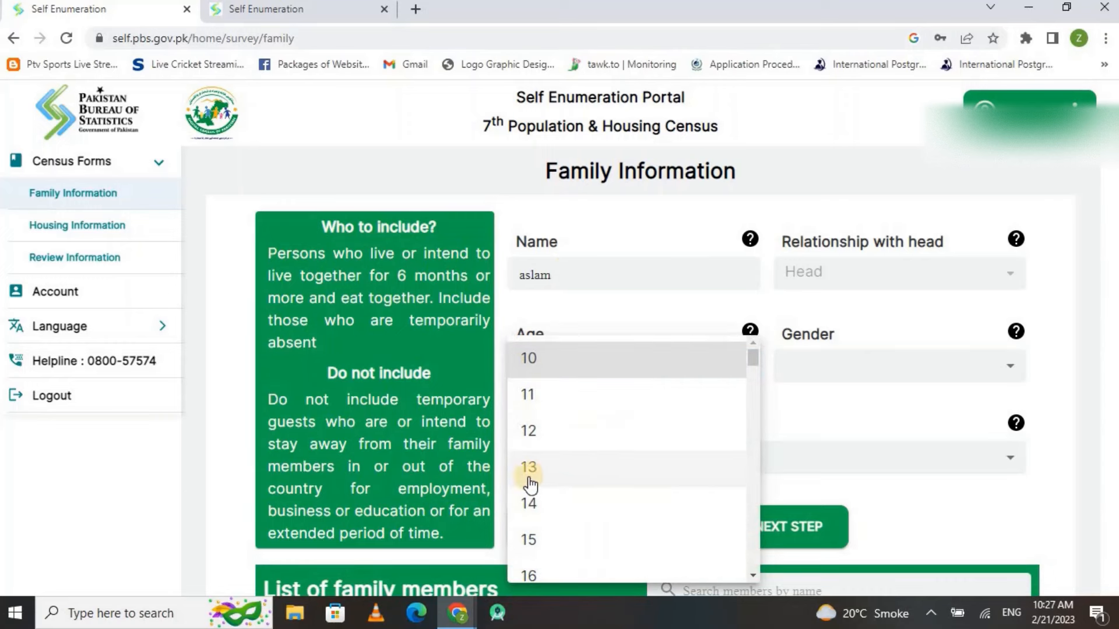
pyautogui.scroll(-15, 531, 483)
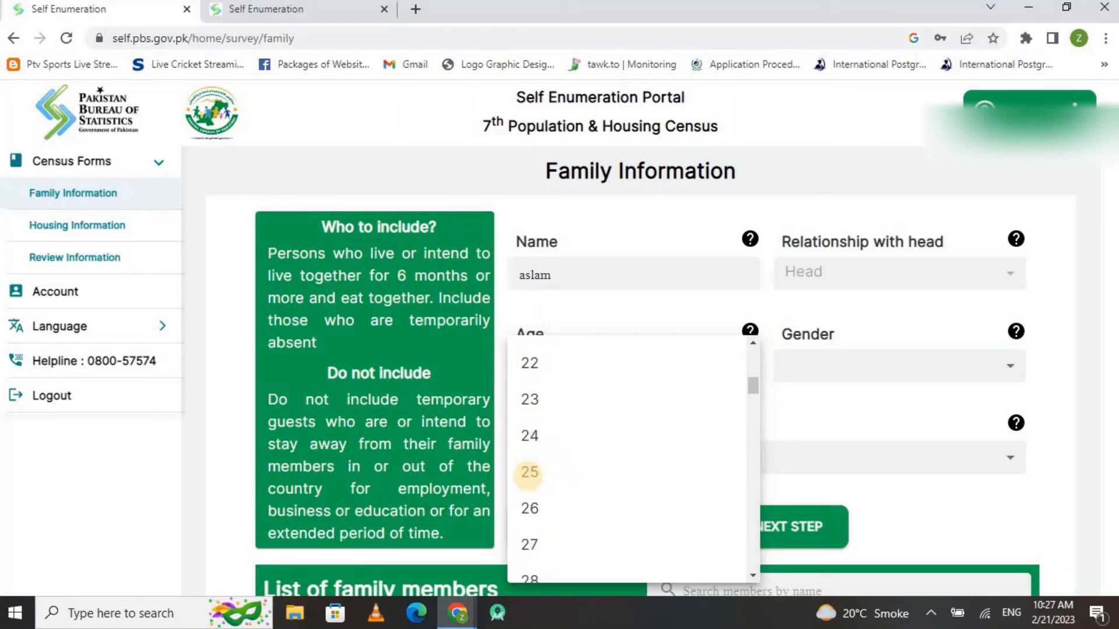
pyautogui.scroll(-6, 528, 476)
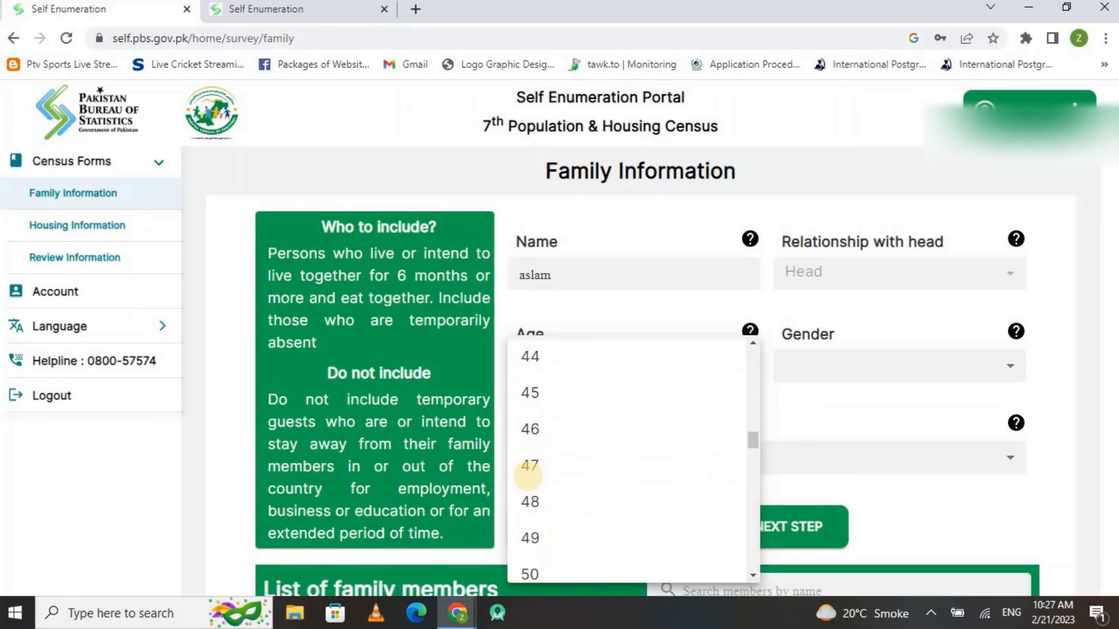
pyautogui.scroll(-3, 528, 477)
pyautogui.scroll(-2, 528, 477)
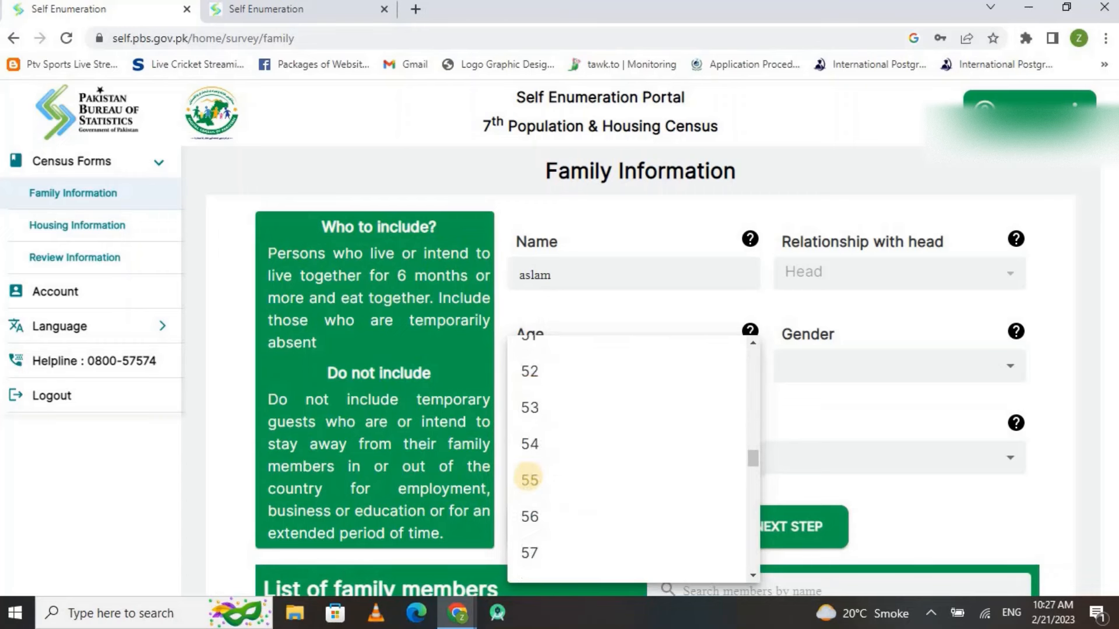
pyautogui.click(560, 517)
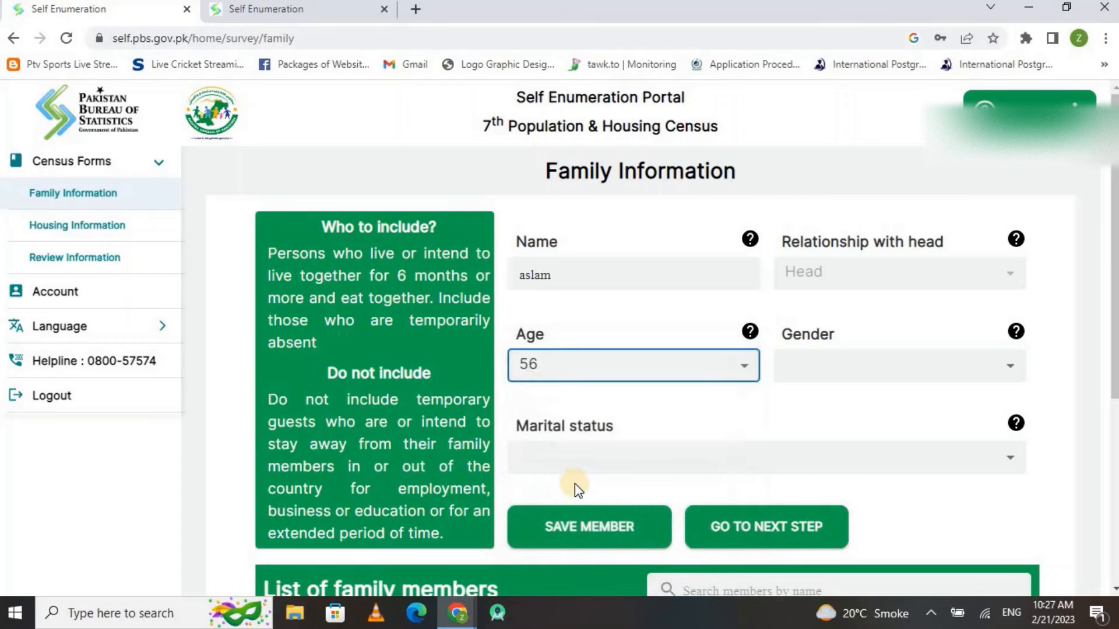
pyautogui.click(874, 370)
pyautogui.click(802, 410)
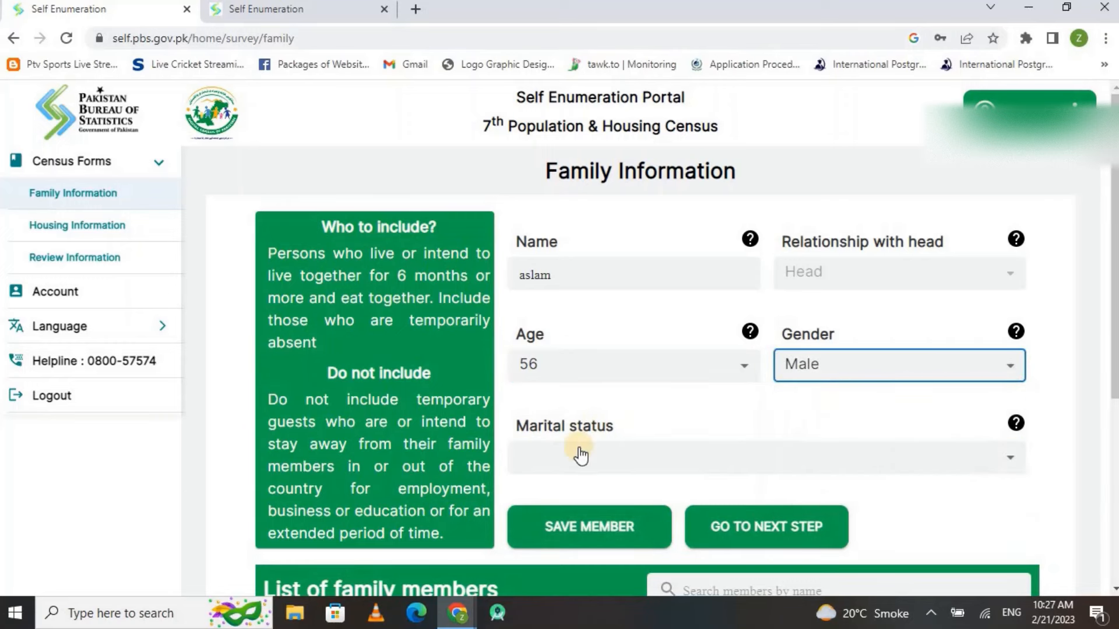
pyautogui.click(609, 465)
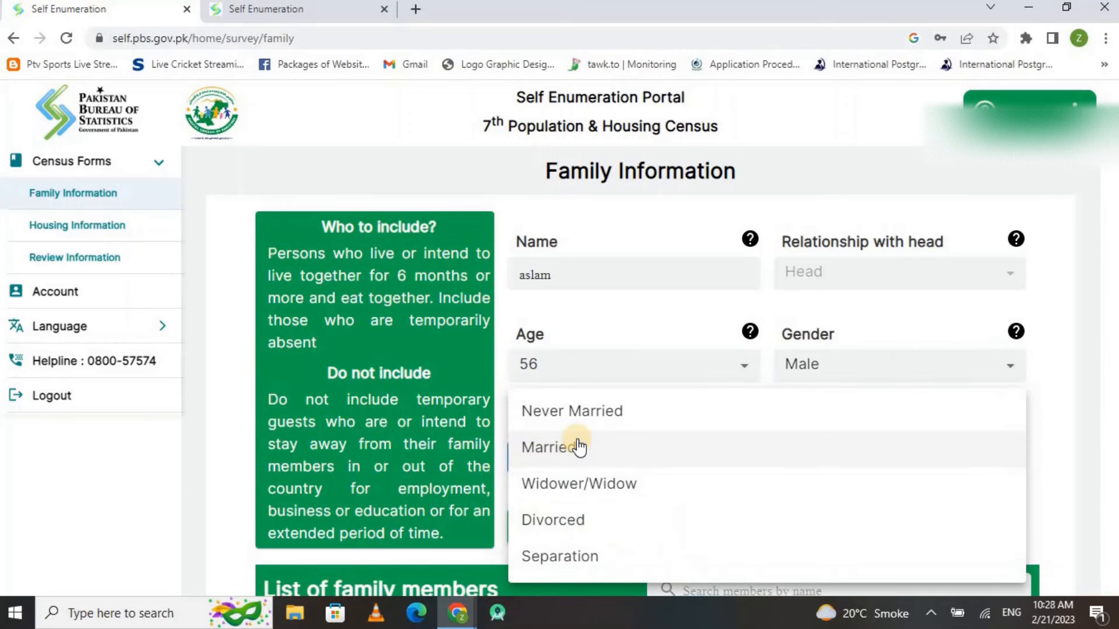
pyautogui.click(579, 447)
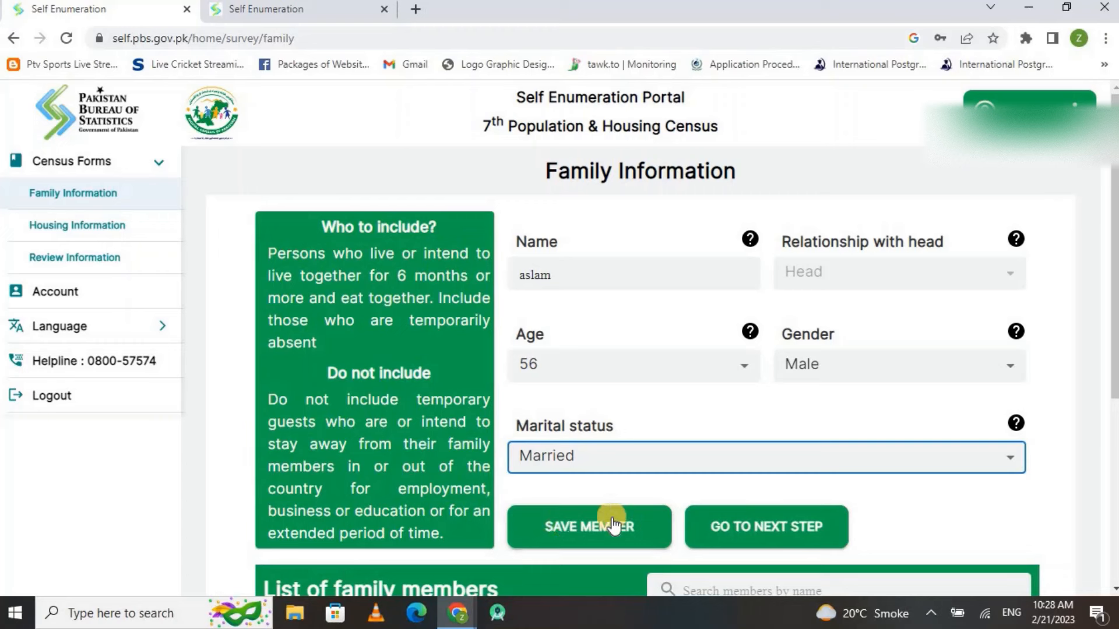
# Proceed past the family member list, adding no more members, to the head's details
pyautogui.click(752, 530)
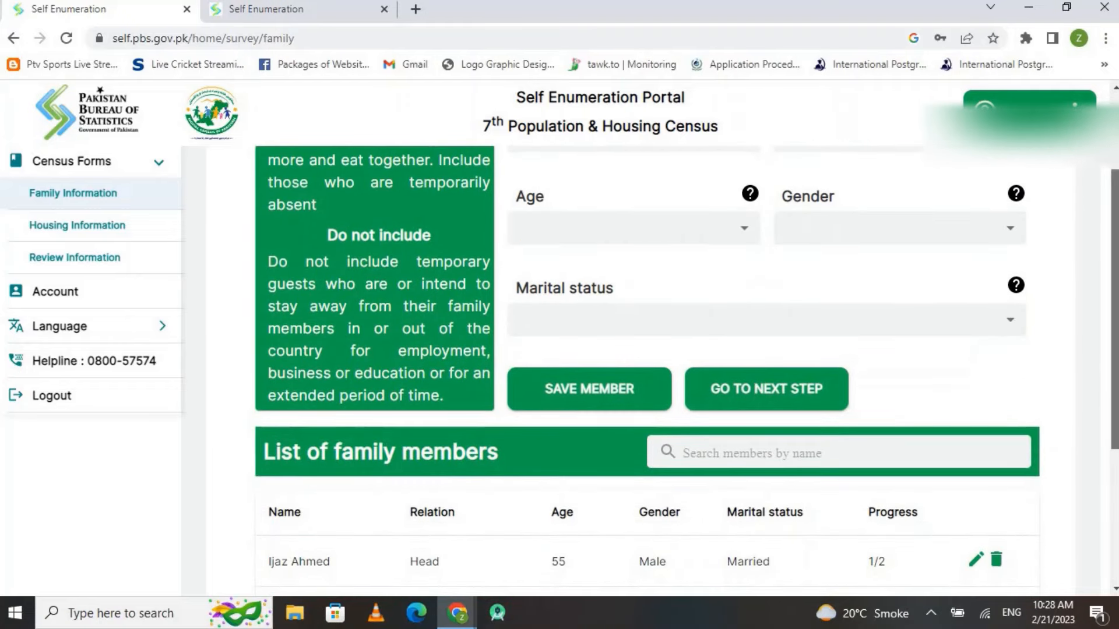
pyautogui.scroll(-2, 647, 349)
pyautogui.scroll(1, 560, 373)
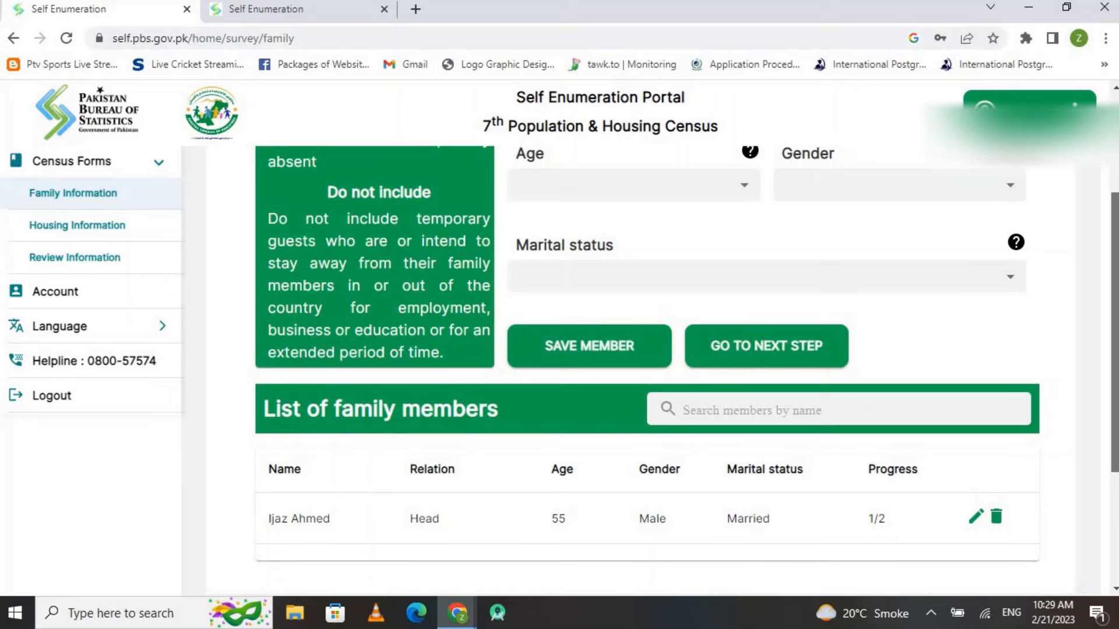
pyautogui.scroll(1, 634, 493)
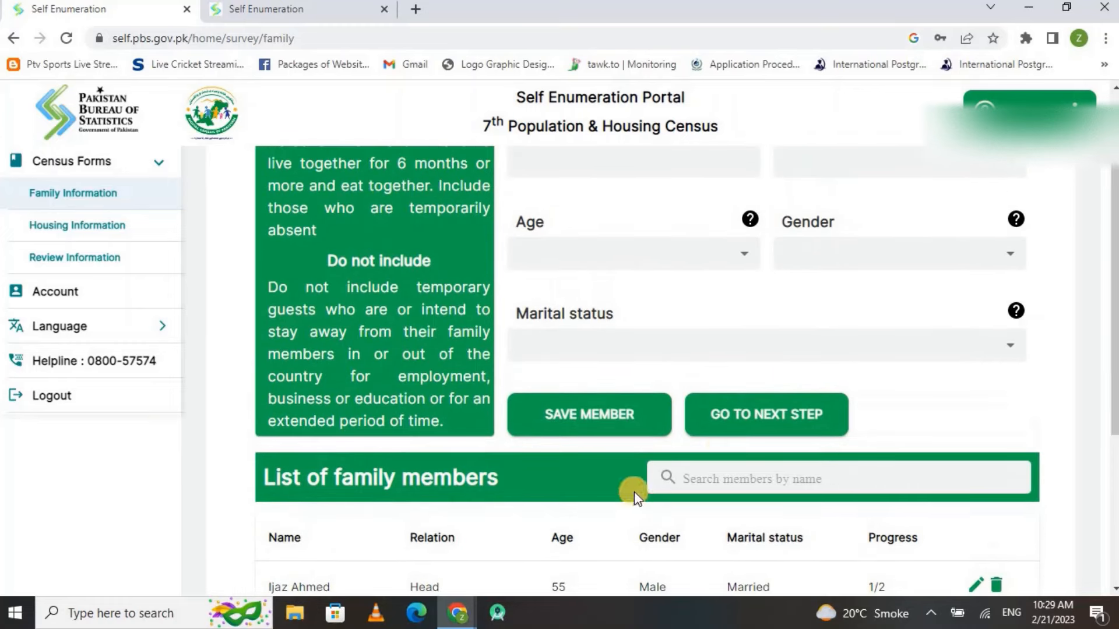
pyautogui.click(748, 425)
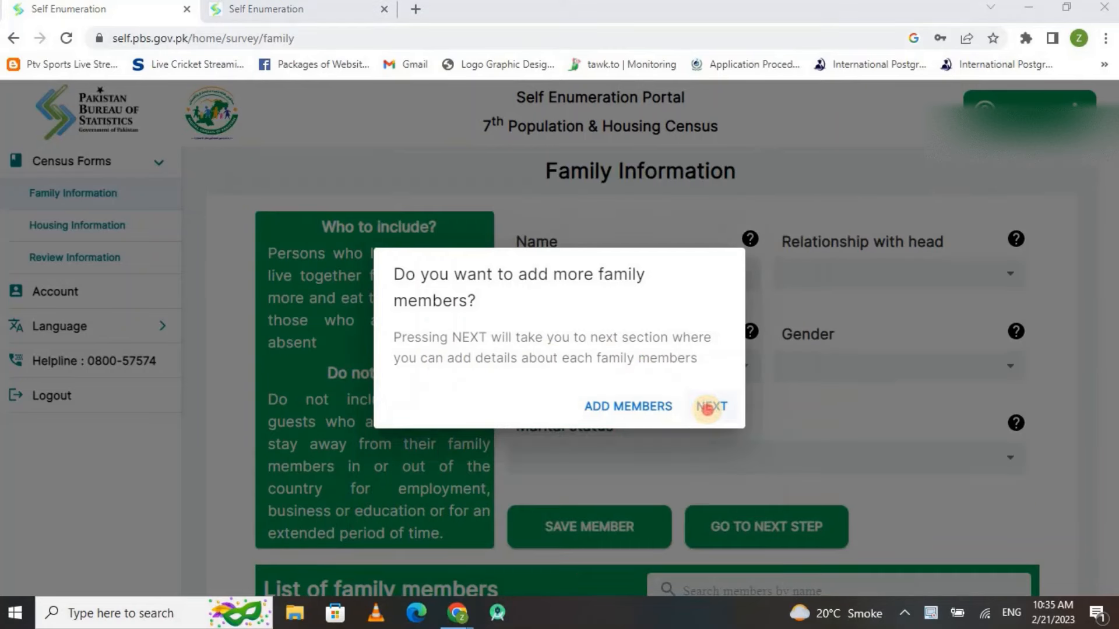
pyautogui.click(711, 405)
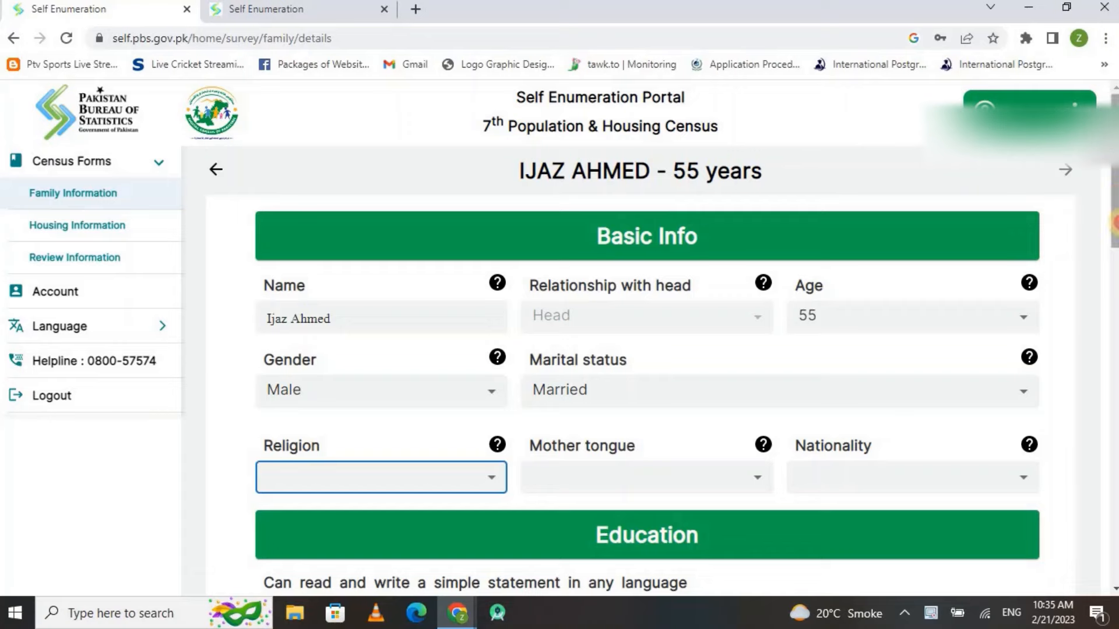
# Set the head's religion to Muslim, mother tongue Punjabi and nationality Pakistani
pyautogui.scroll(-10, 780, 417)
pyautogui.scroll(-4, 647, 361)
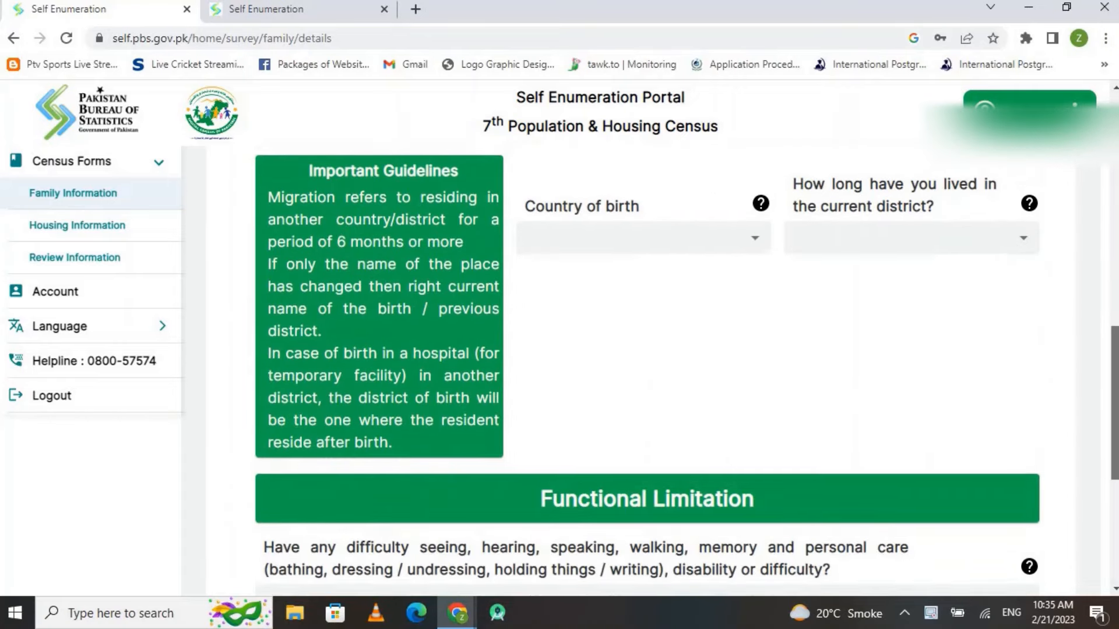
pyautogui.scroll(-4, 647, 362)
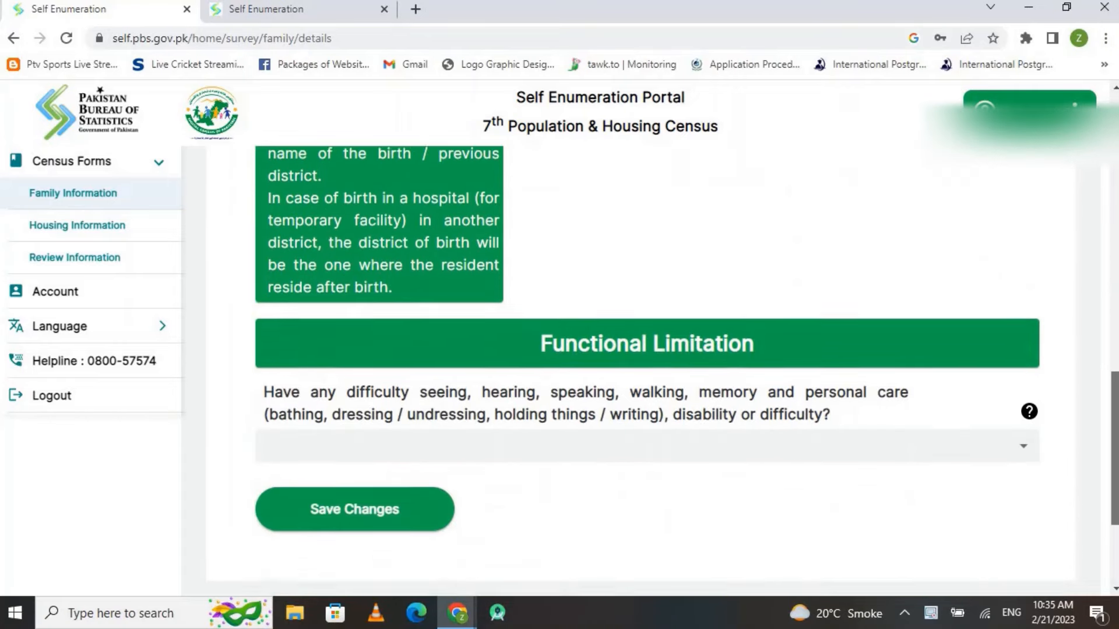
pyautogui.scroll(18, 470, 342)
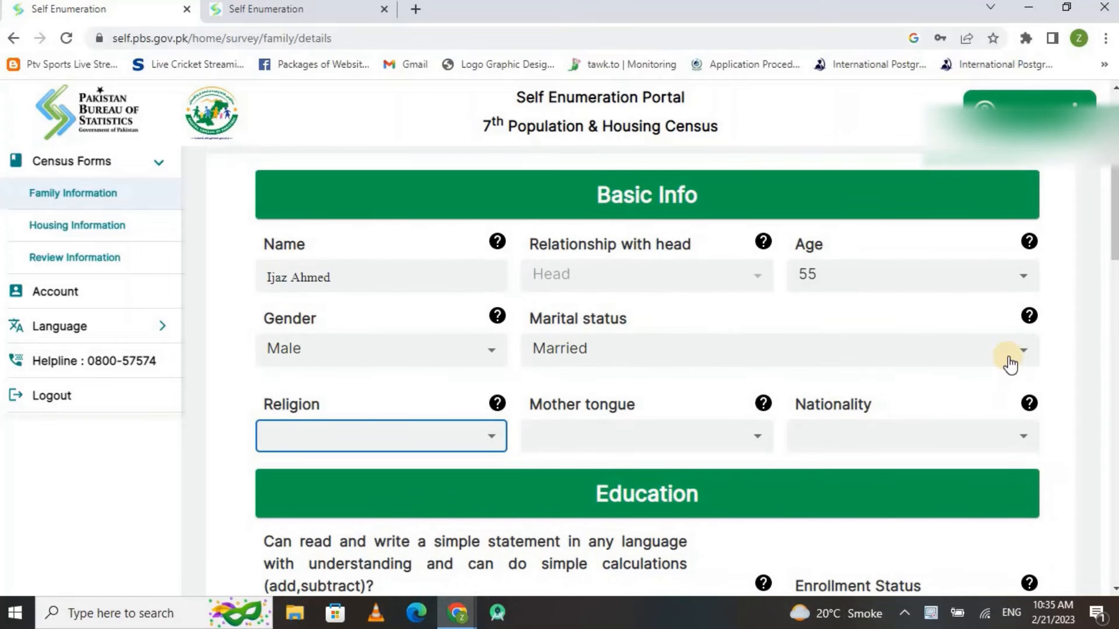
pyautogui.click(479, 440)
pyautogui.click(339, 361)
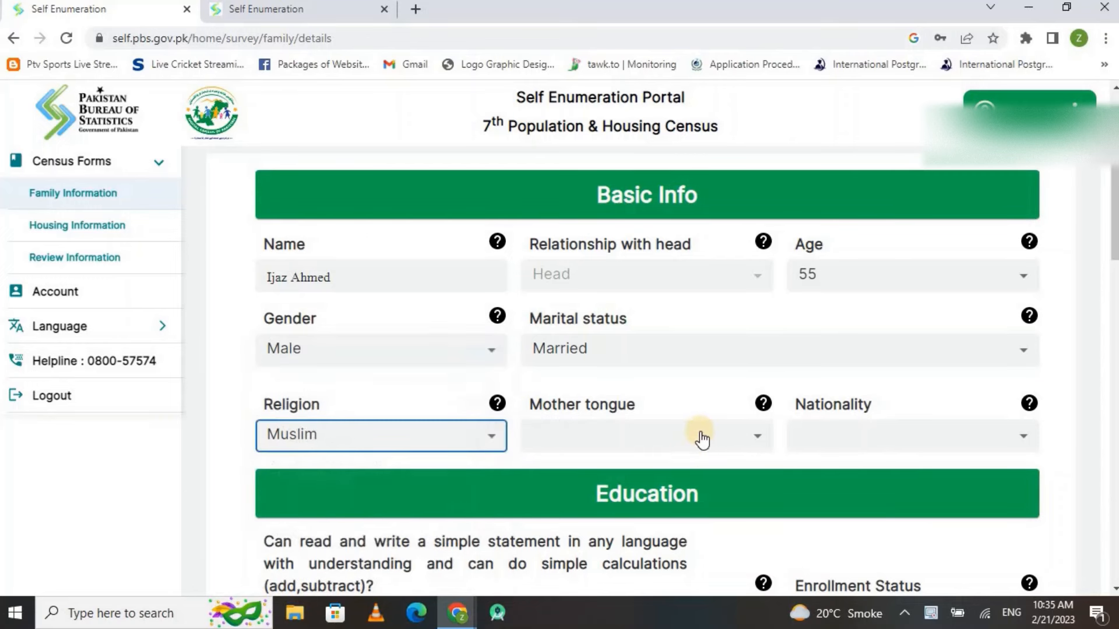
pyautogui.click(723, 442)
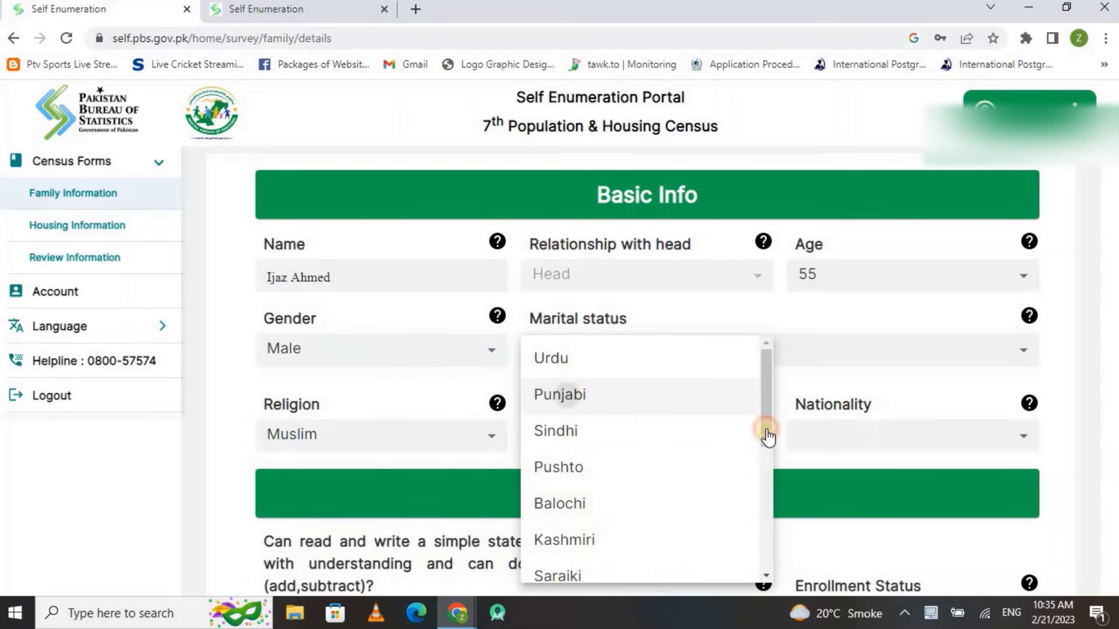
pyautogui.click(769, 438)
pyautogui.click(852, 421)
pyautogui.click(829, 409)
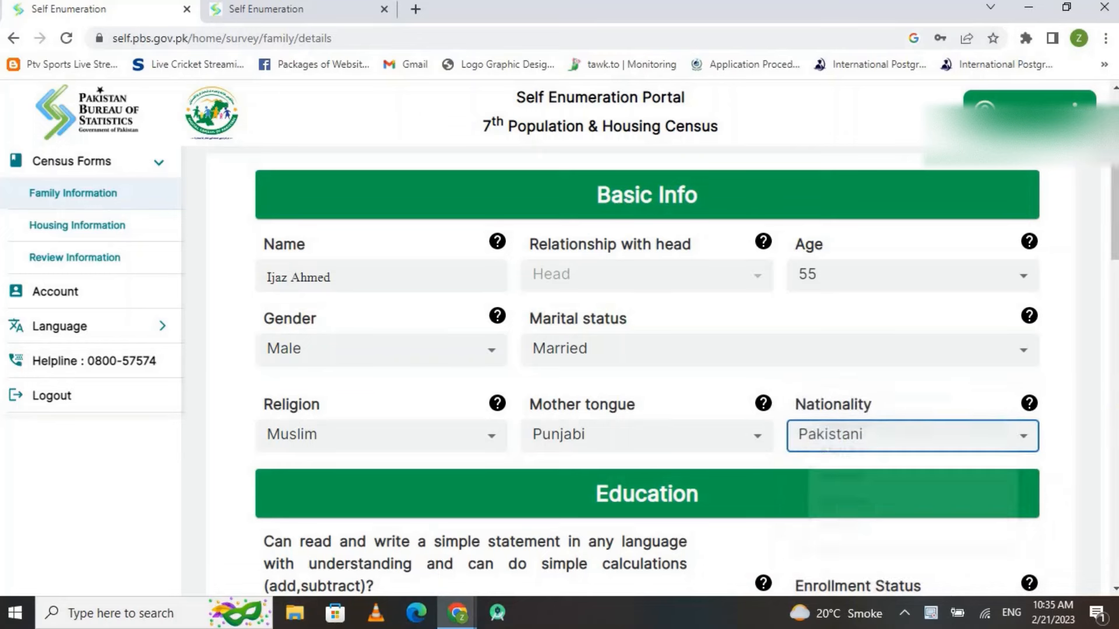
pyautogui.scroll(-3, 867, 363)
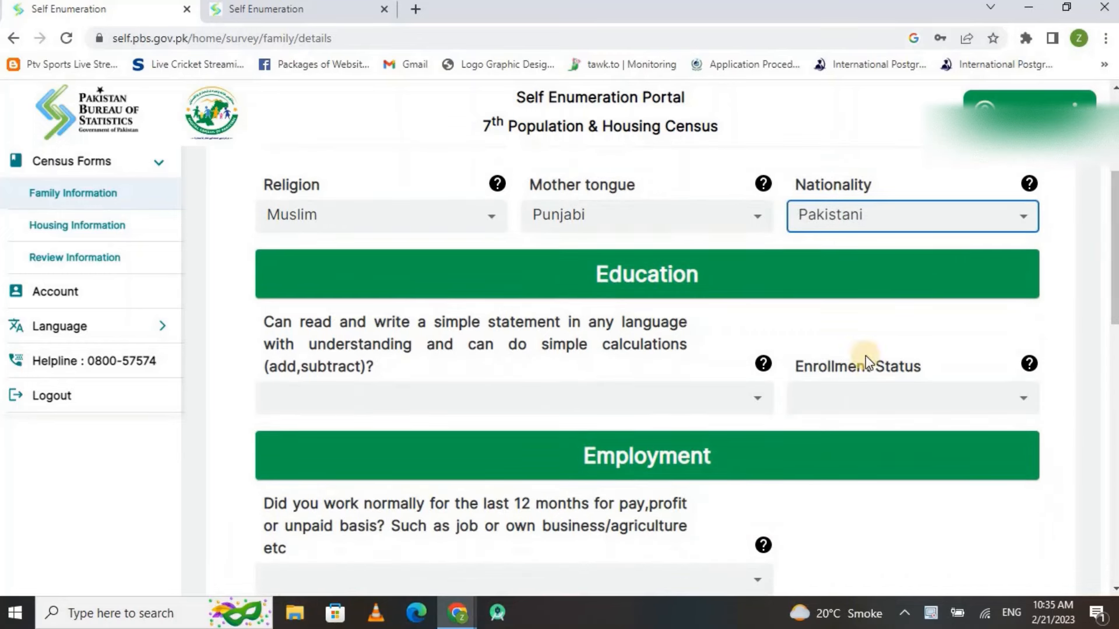
# Mark the person literate (Yes) with past attendance at an educational institution
pyautogui.click(758, 400)
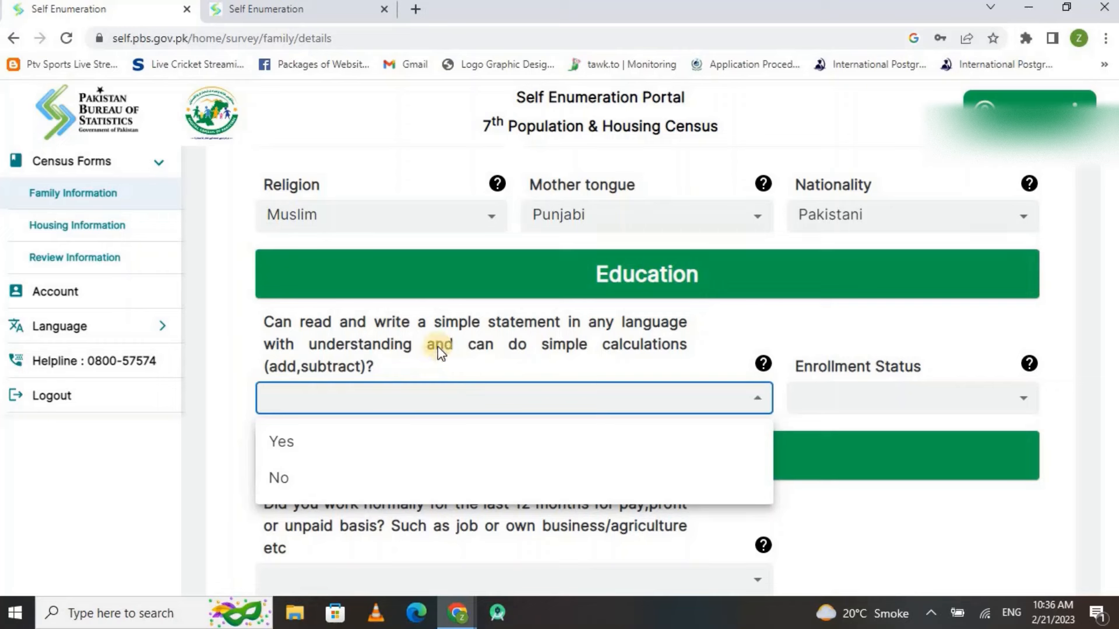
pyautogui.click(280, 449)
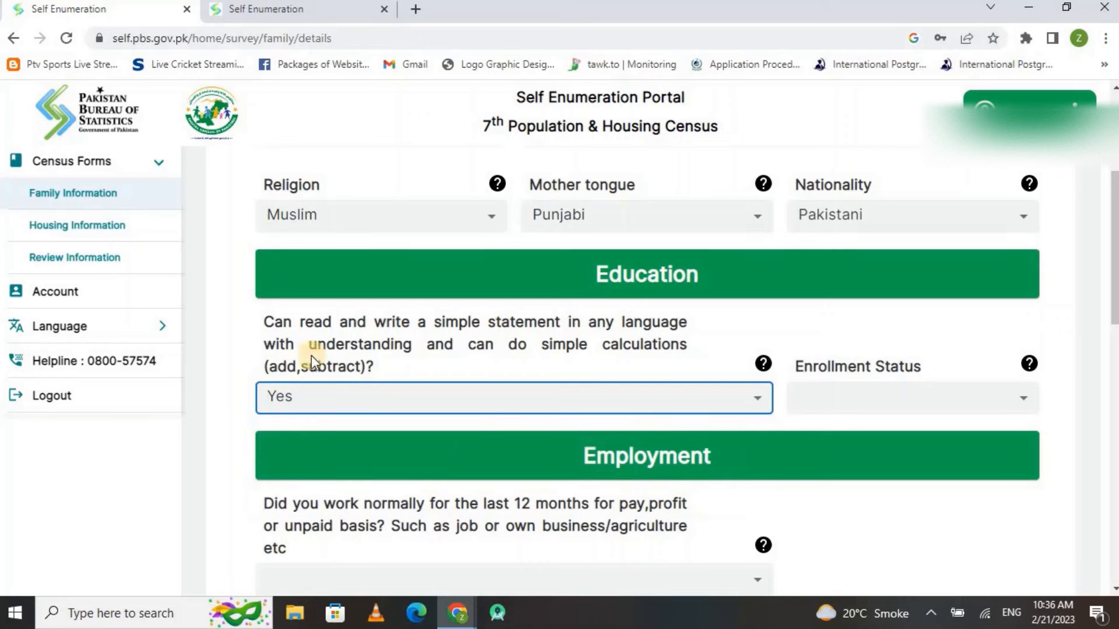
pyautogui.click(873, 399)
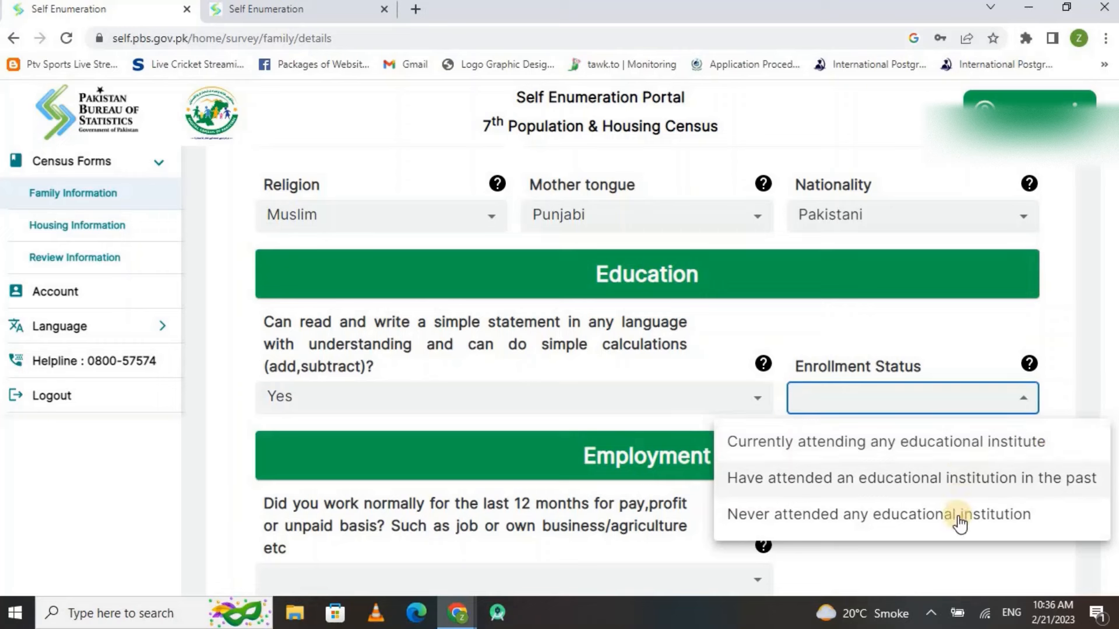
pyautogui.click(857, 481)
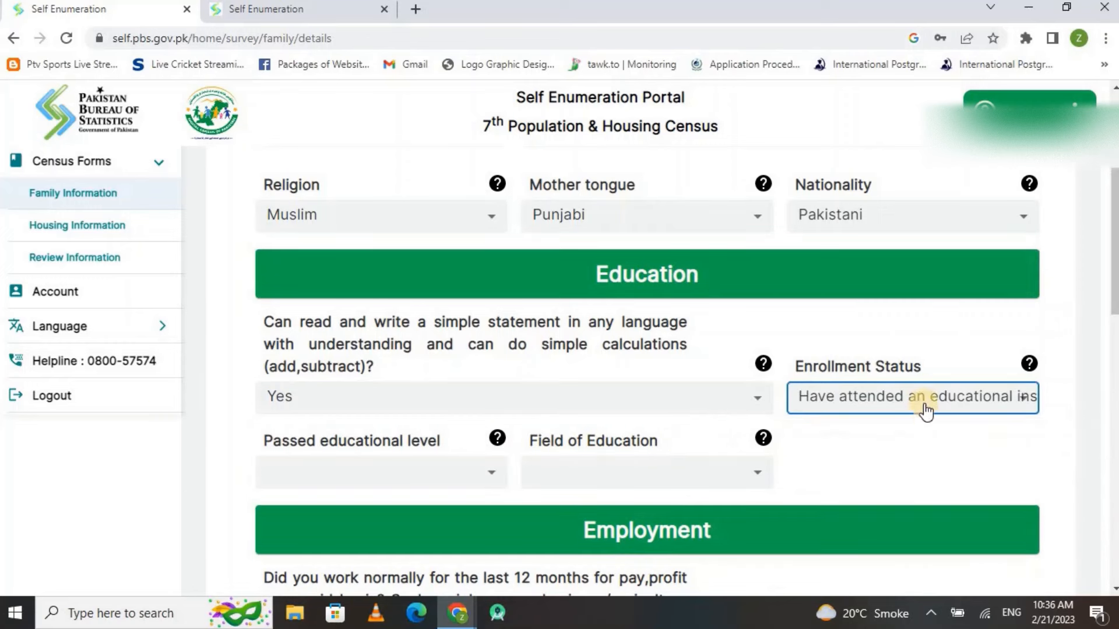
# Set the passed level to Intermediate or equivalent and the field of education to IT/Computer
pyautogui.click(336, 473)
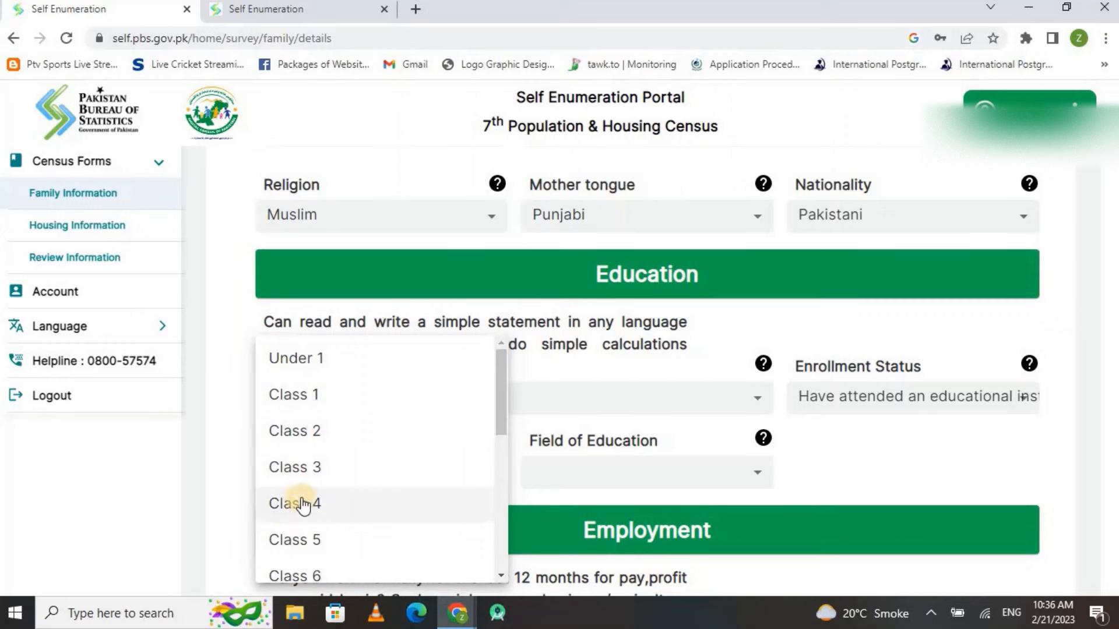
pyautogui.moveTo(505, 439)
pyautogui.mouseDown()
pyautogui.moveTo(508, 565)
pyautogui.moveTo(504, 461)
pyautogui.mouseUp()
pyautogui.click(508, 529)
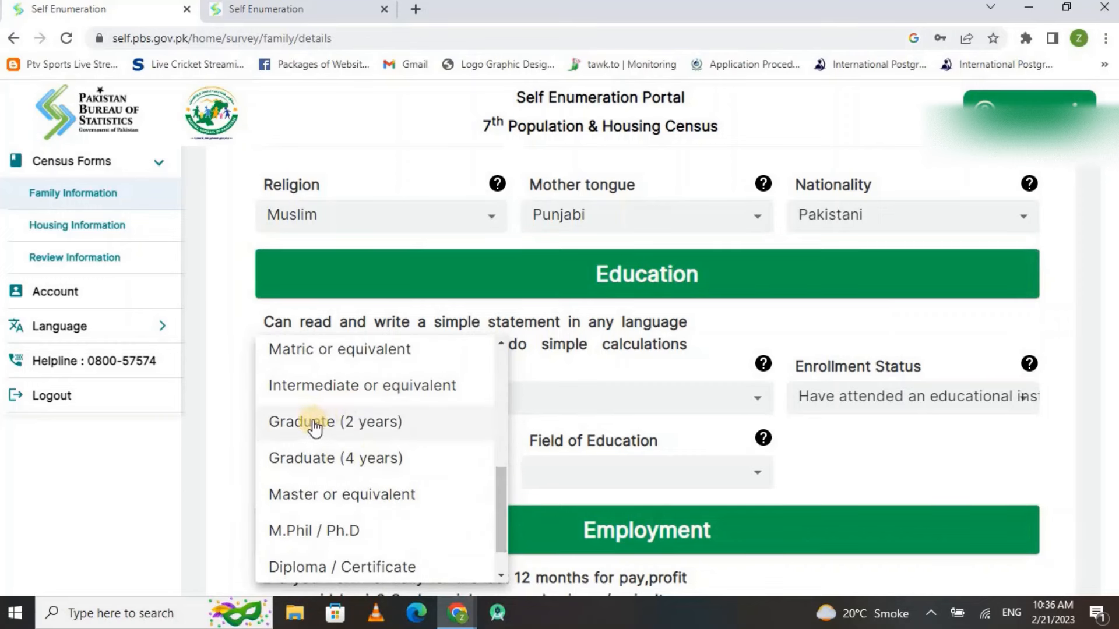
pyautogui.click(363, 392)
pyautogui.click(570, 477)
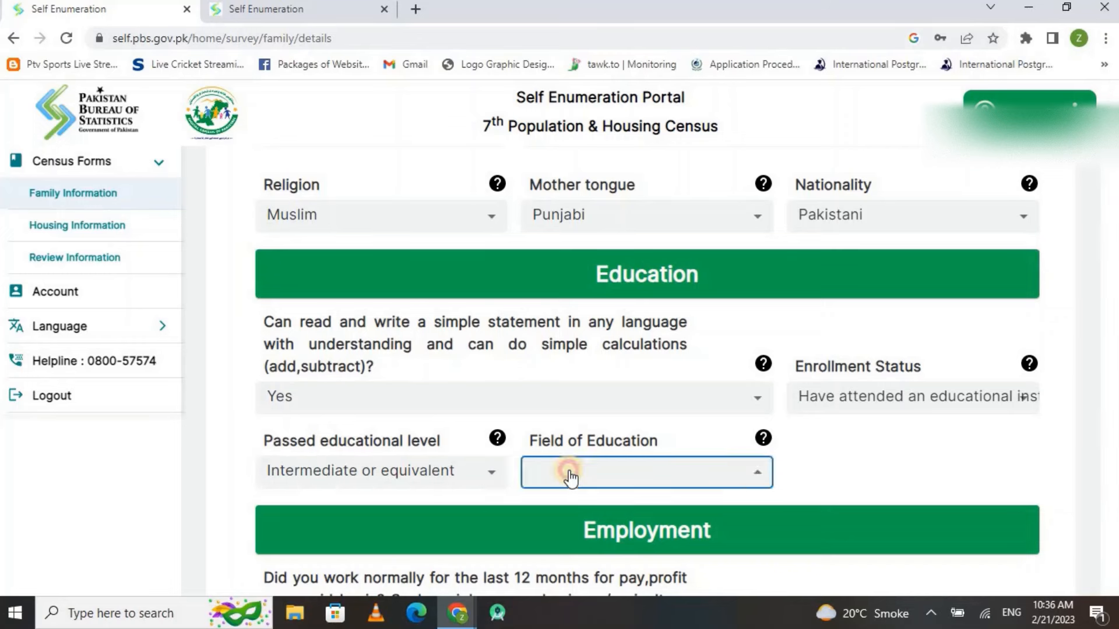
pyautogui.moveTo(769, 390)
pyautogui.mouseDown()
pyautogui.moveTo(776, 509)
pyautogui.moveTo(781, 383)
pyautogui.moveTo(777, 466)
pyautogui.moveTo(775, 387)
pyautogui.moveTo(770, 445)
pyautogui.mouseUp()
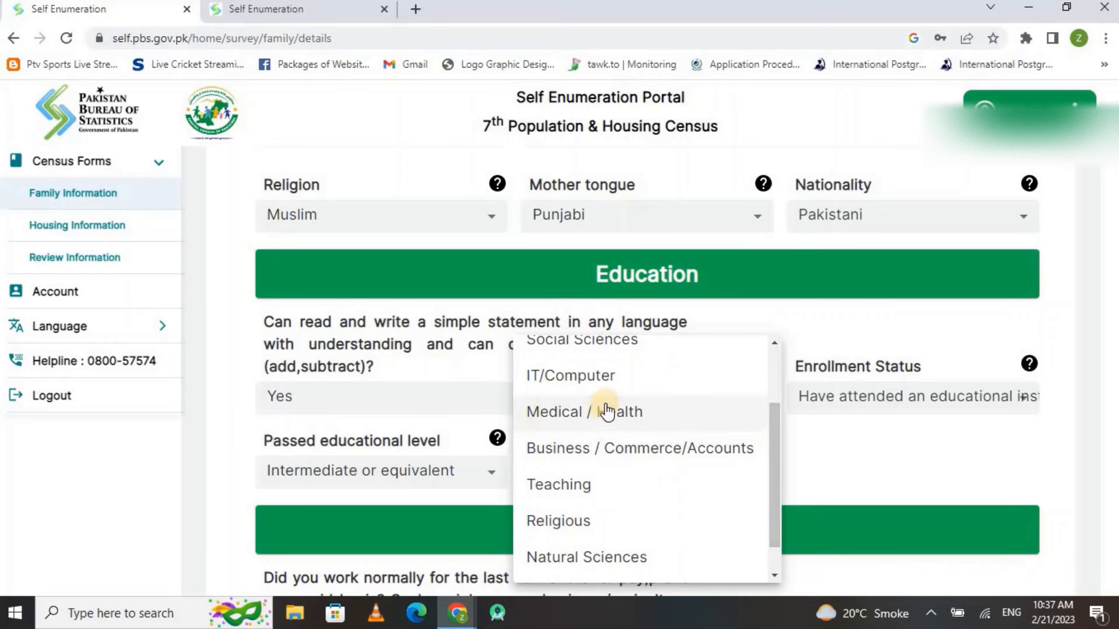
pyautogui.click(574, 377)
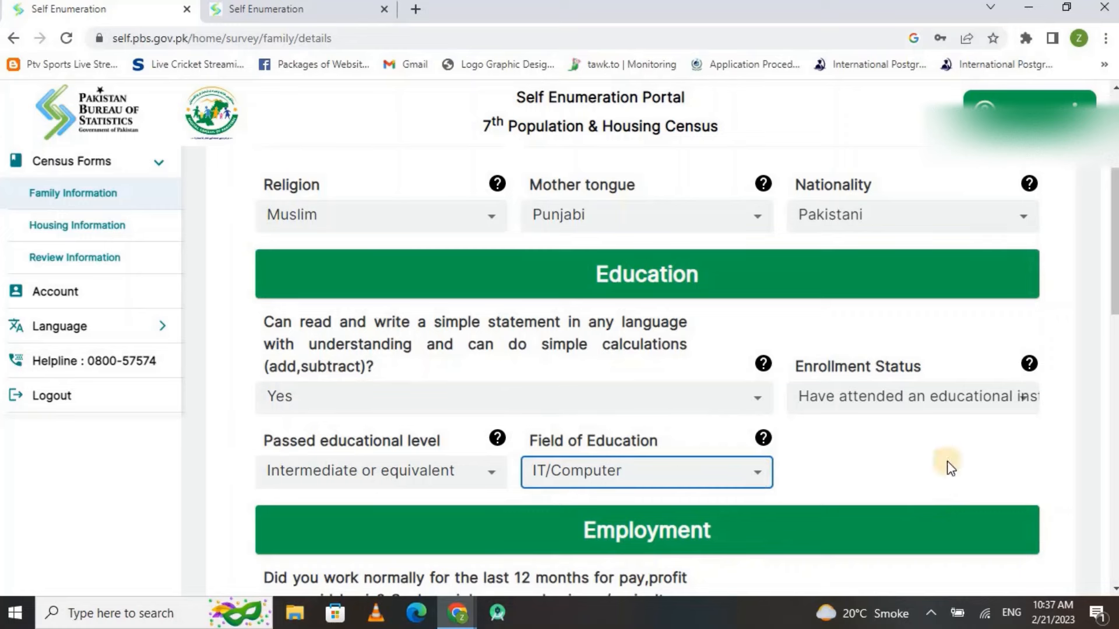
# Answer Yes to working in the last 12 months, with Employee (Job) as the type of work
pyautogui.moveTo(1113, 248); pyautogui.dragTo(1116, 324)
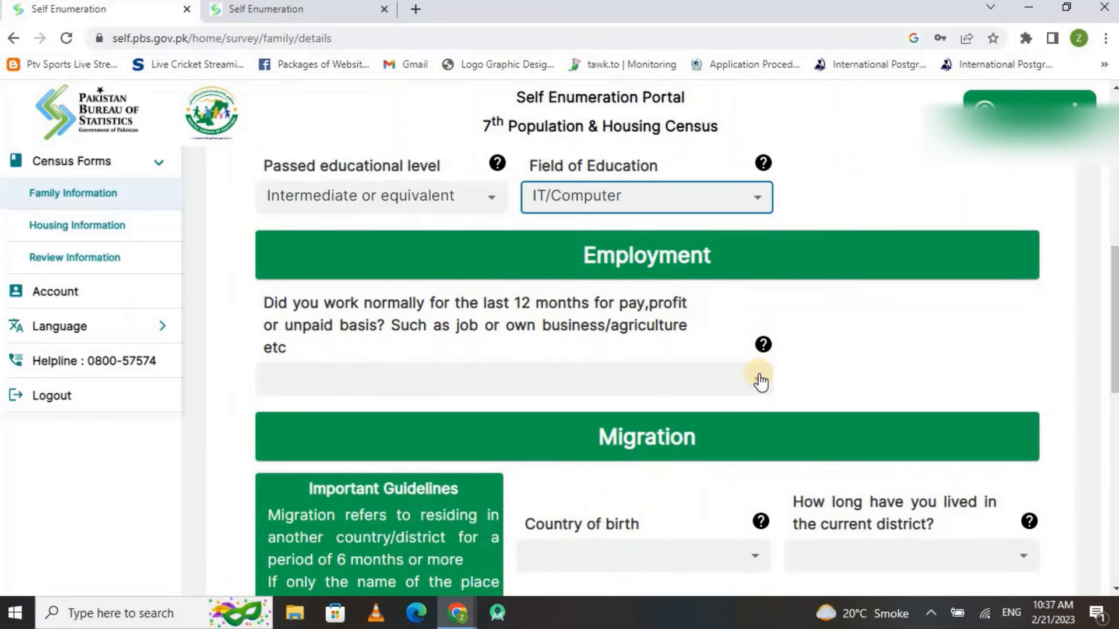
pyautogui.click(606, 376)
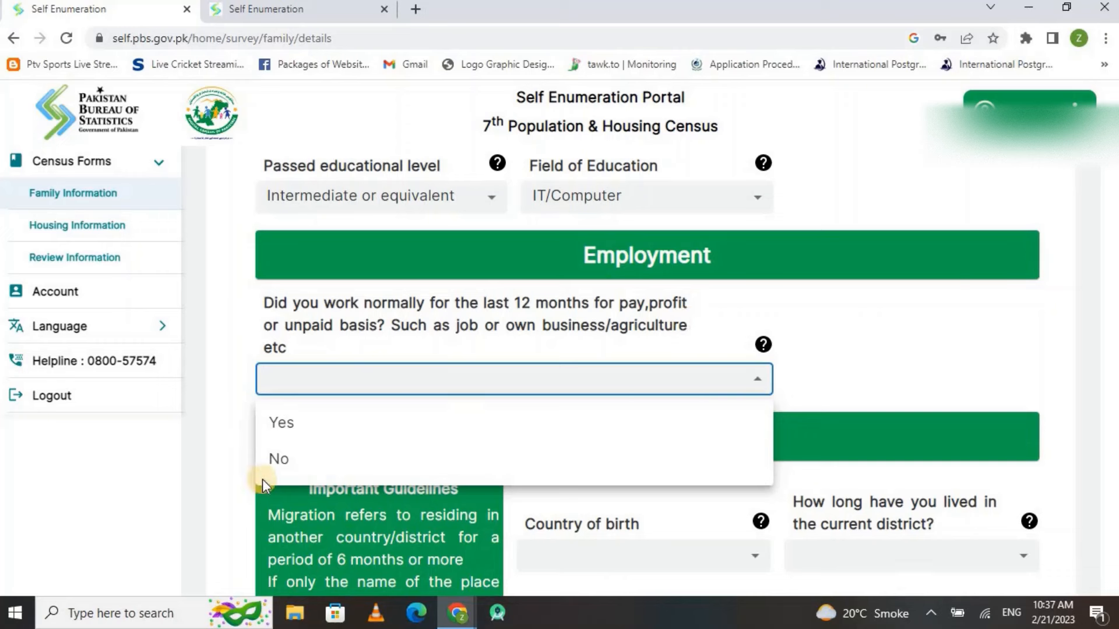
pyautogui.click(288, 434)
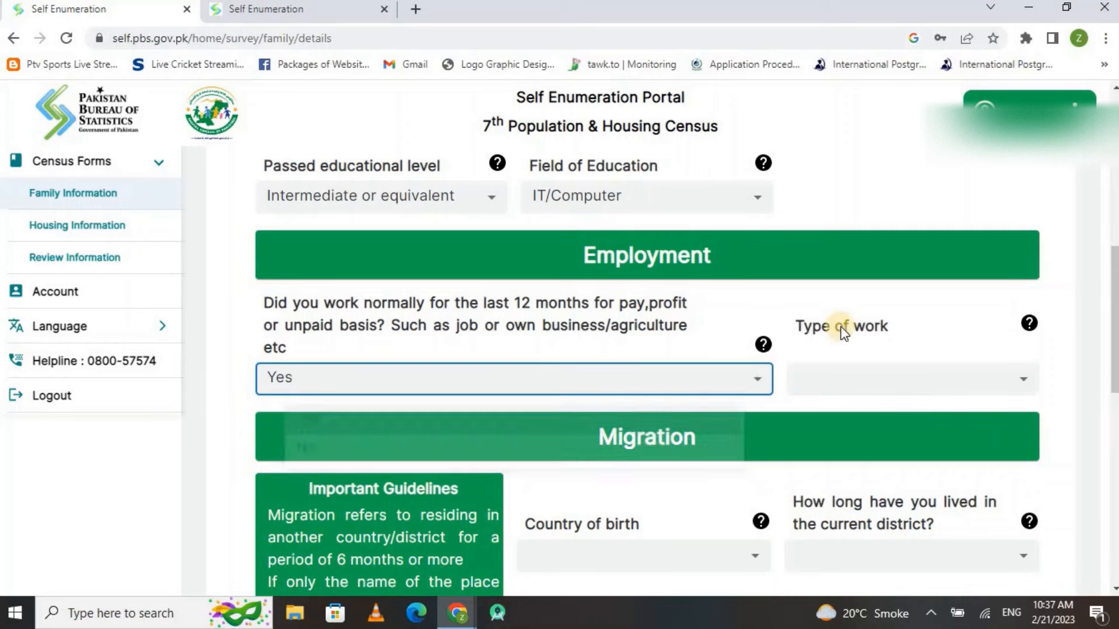
pyautogui.click(891, 392)
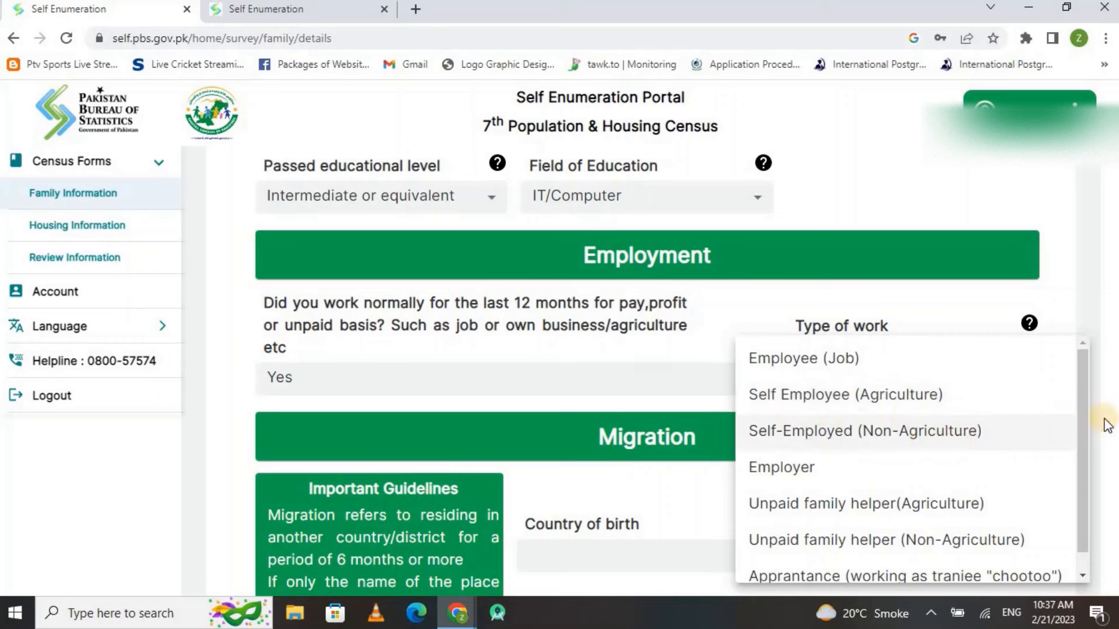
pyautogui.moveTo(1083, 425); pyautogui.dragTo(1086, 446)
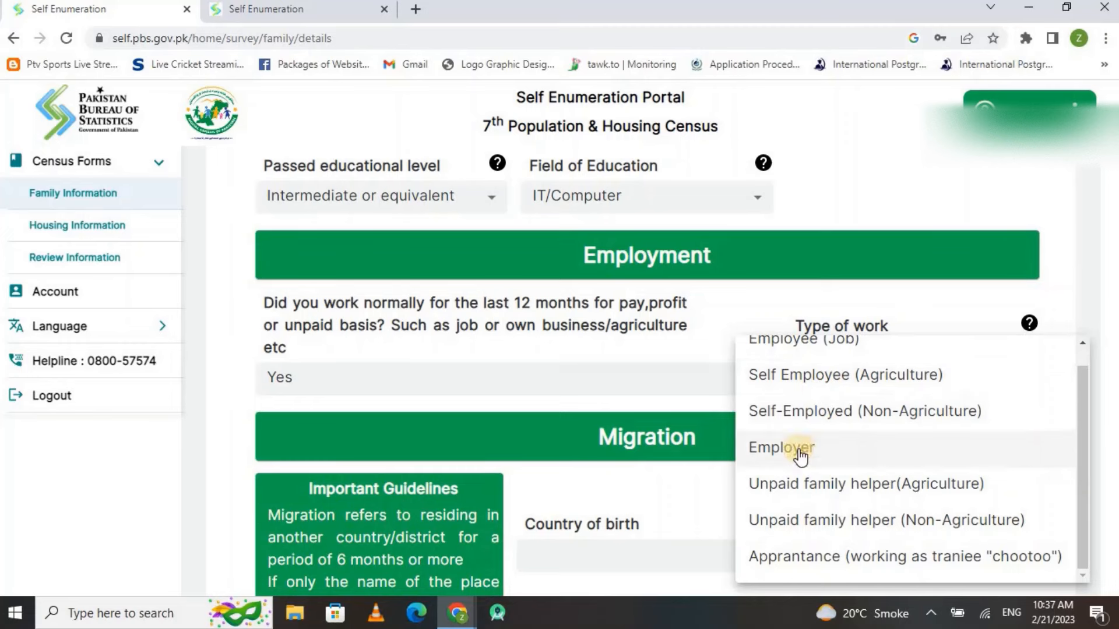
pyautogui.click(784, 341)
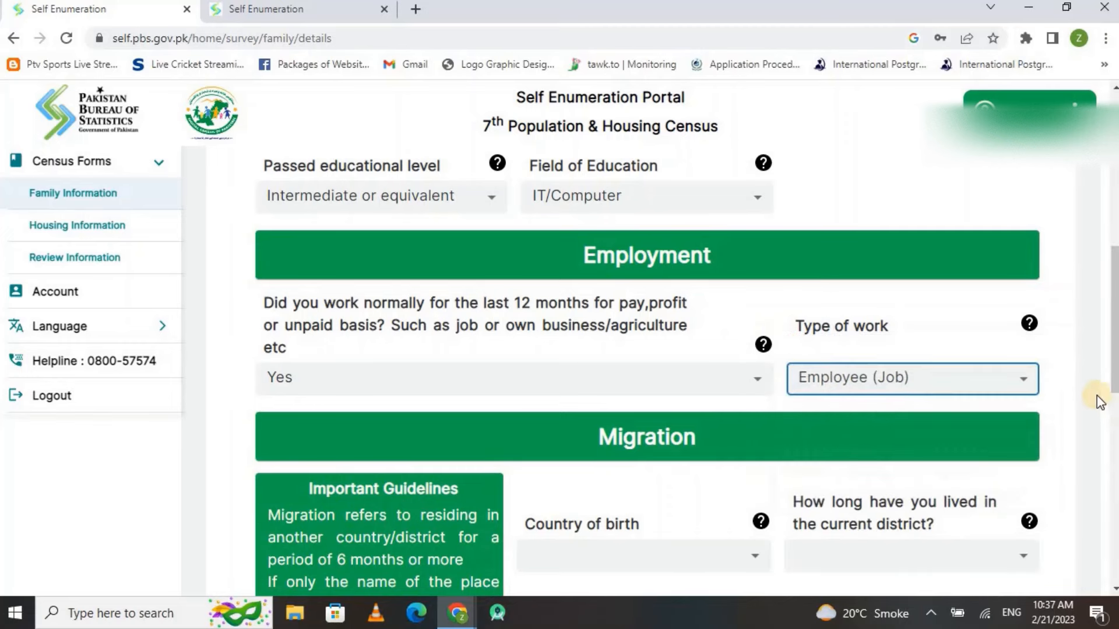
pyautogui.scroll(-4, 1114, 367)
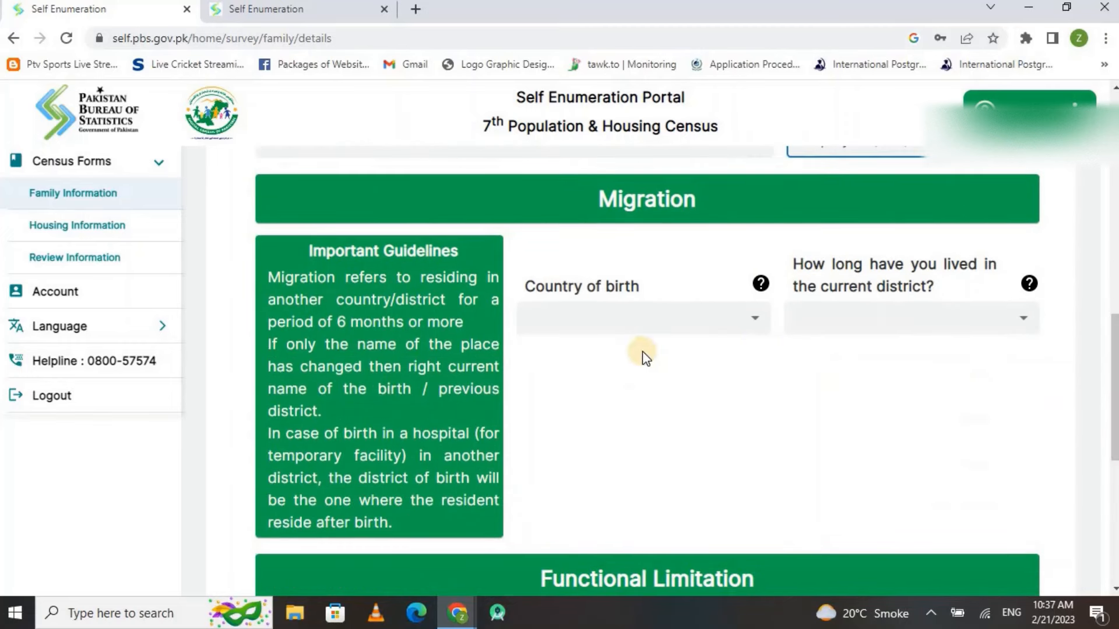
# Record the birthplace as Pakistan, LAHORE DISTRICT, Urban
pyautogui.click(743, 320)
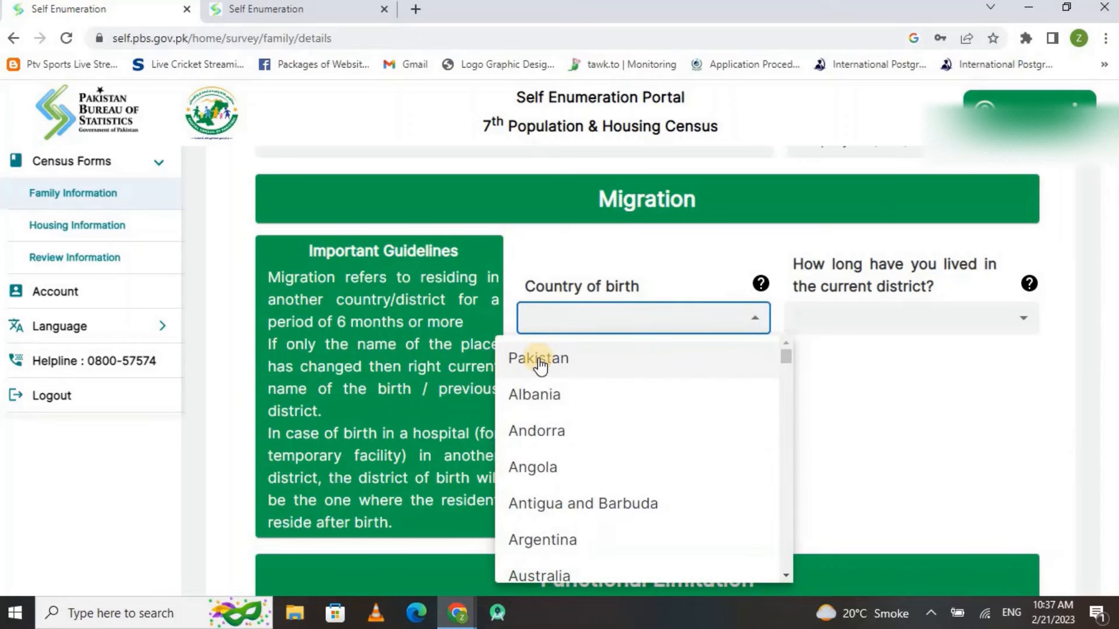
pyautogui.click(541, 359)
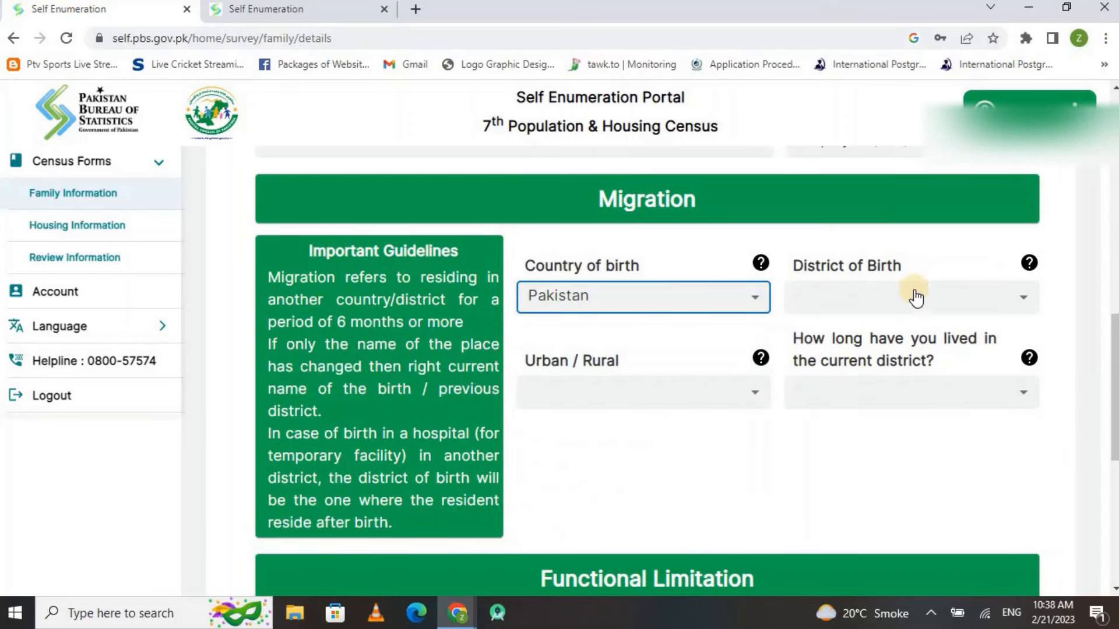
pyautogui.click(912, 299)
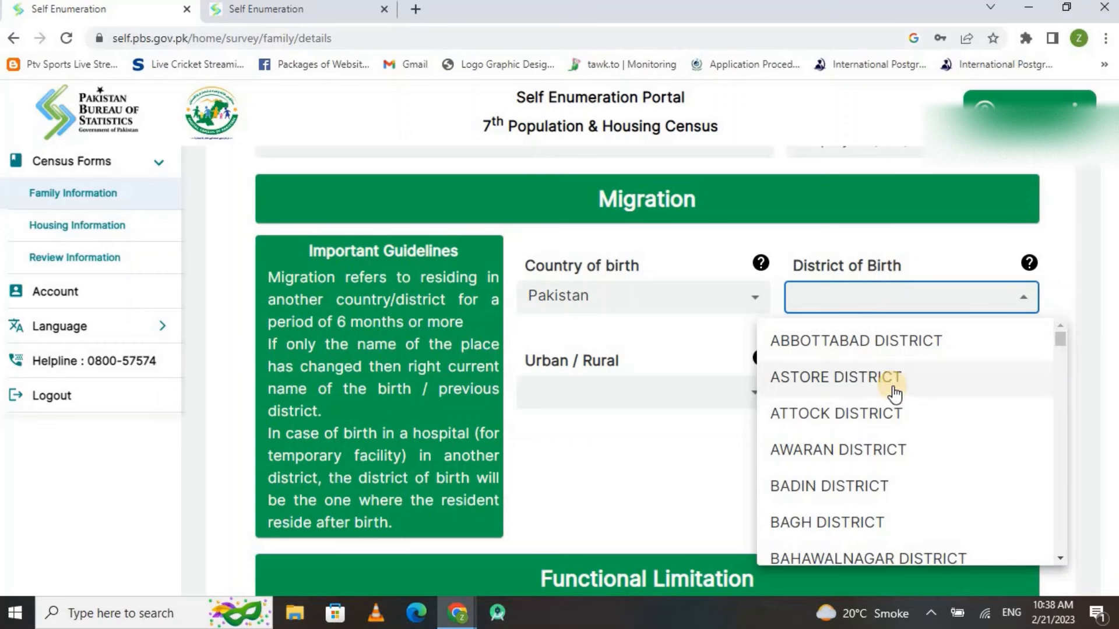
pyautogui.press('l')
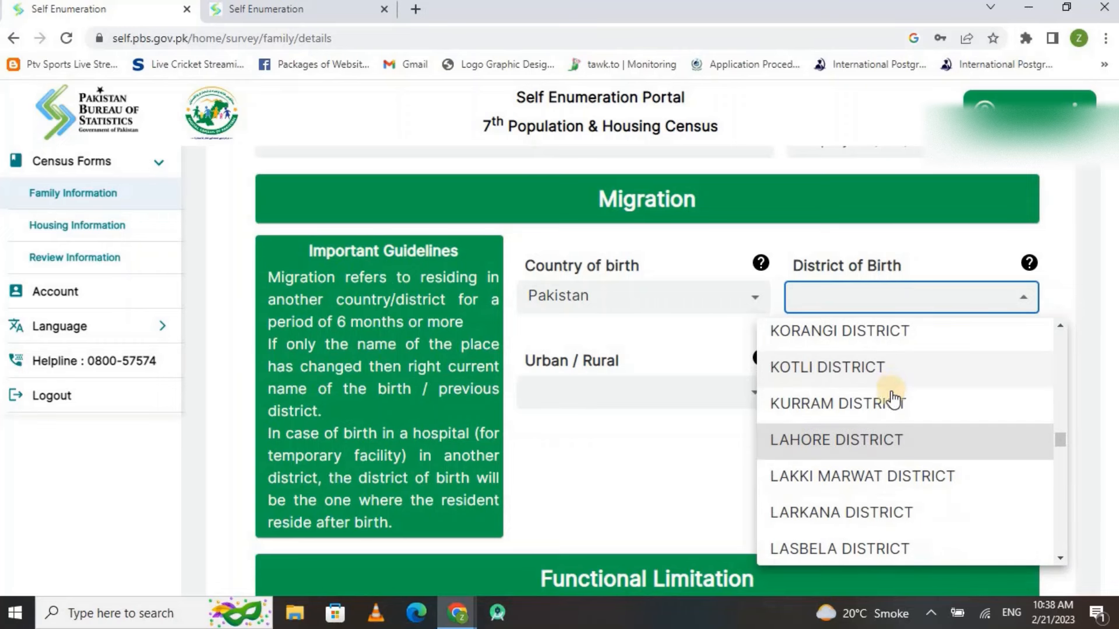
pyautogui.click(879, 443)
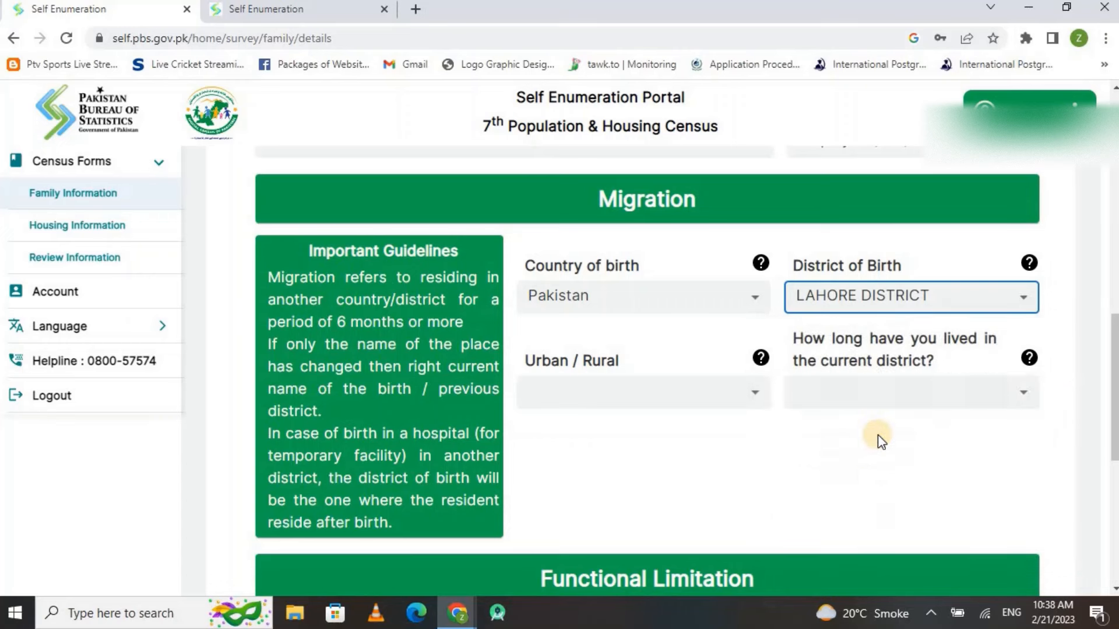
pyautogui.click(732, 403)
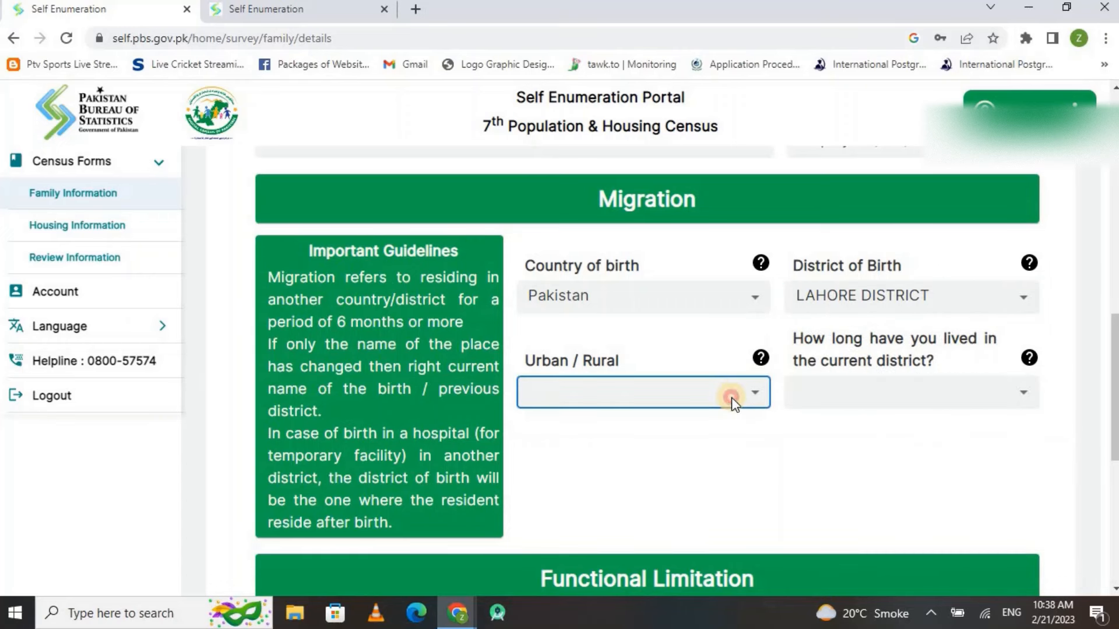
pyautogui.click(732, 397)
pyautogui.click(562, 437)
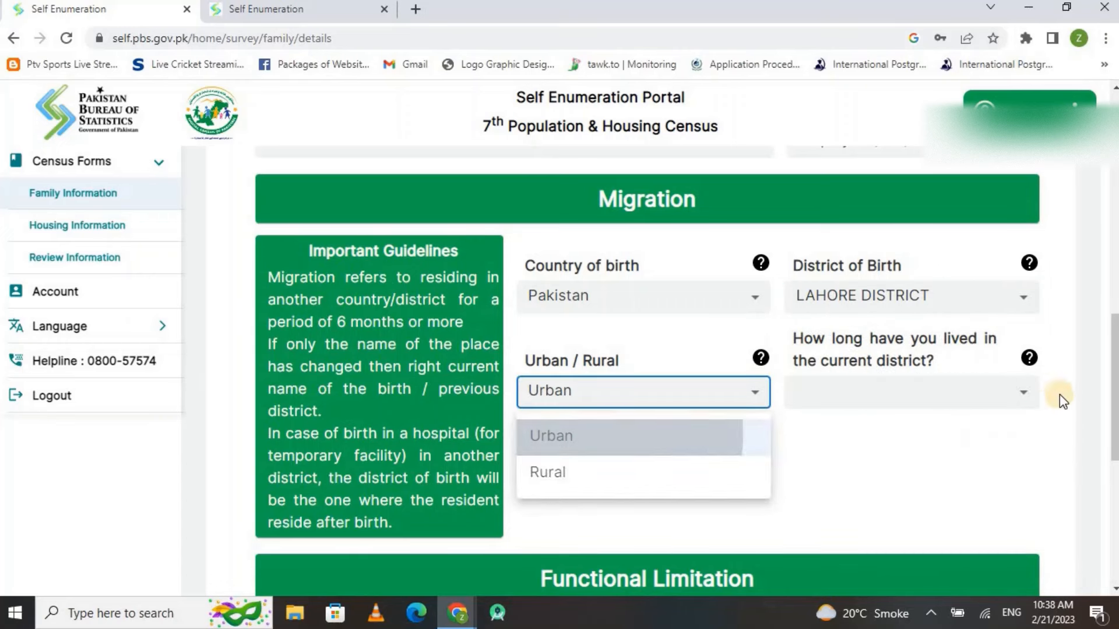
# Set the time lived in the current district to 5-years to 9- years
pyautogui.click(927, 391)
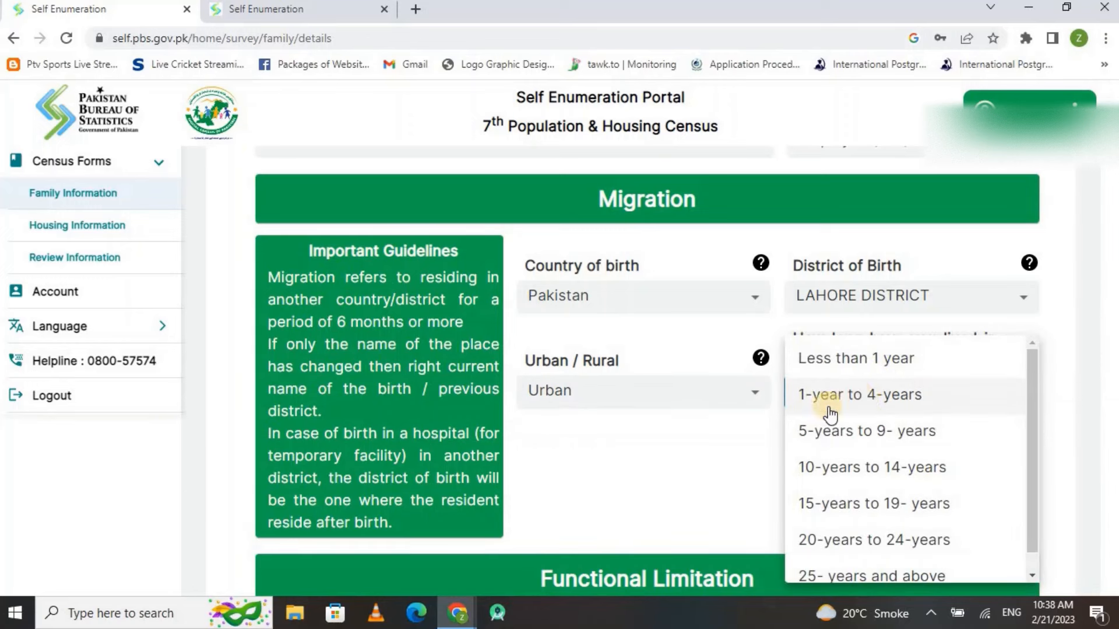
pyautogui.click(740, 430)
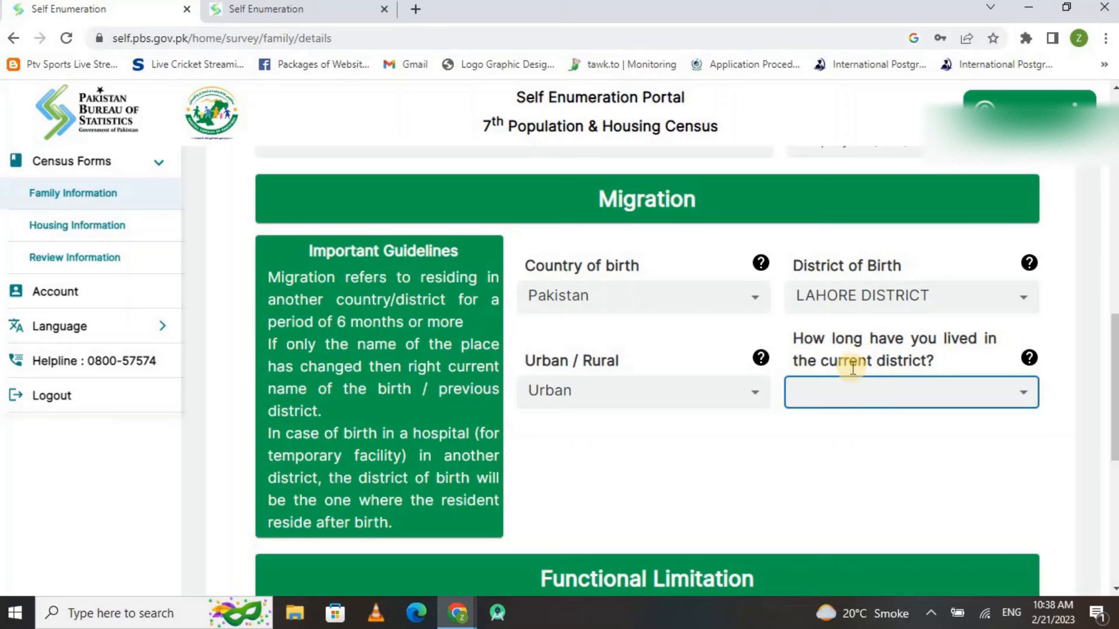
pyautogui.click(915, 402)
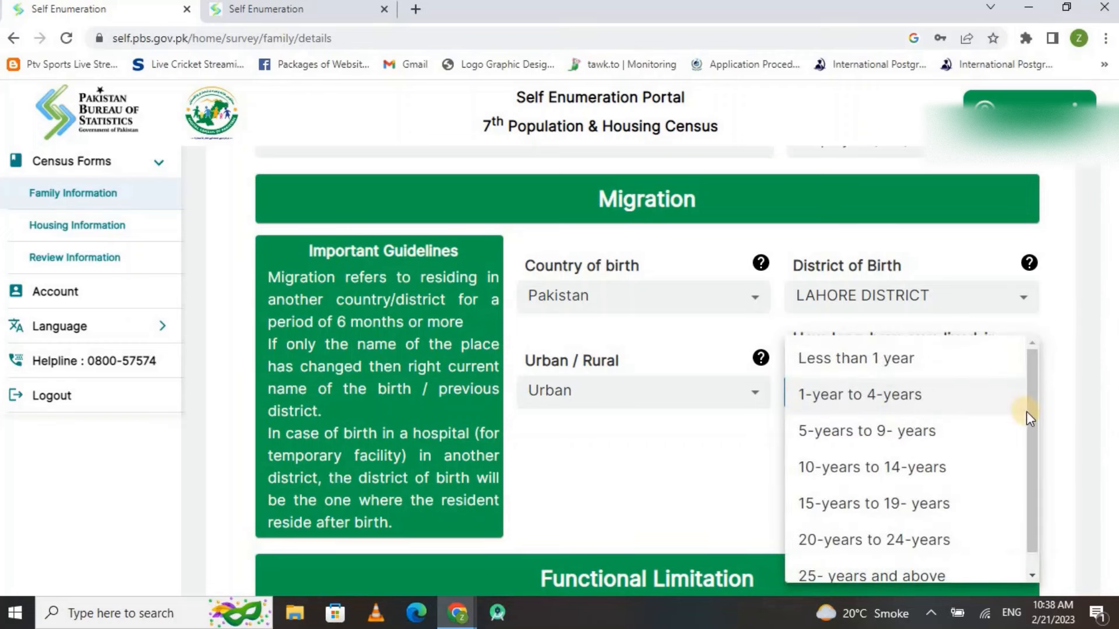
pyautogui.moveTo(1027, 417); pyautogui.dragTo(1034, 331)
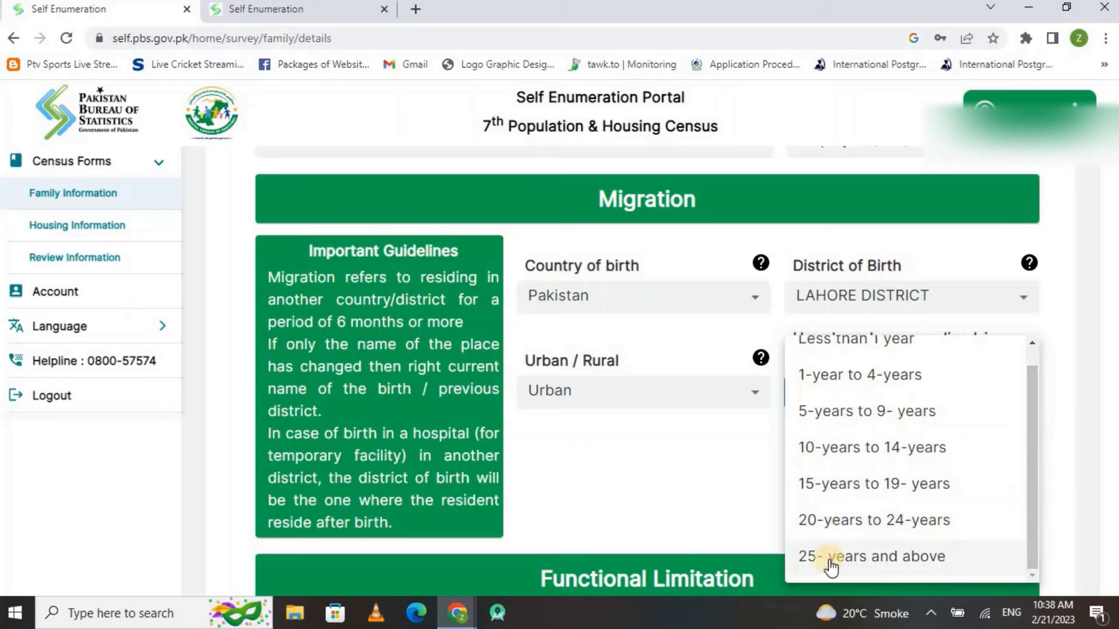
pyautogui.moveTo(1035, 452); pyautogui.dragTo(1032, 408)
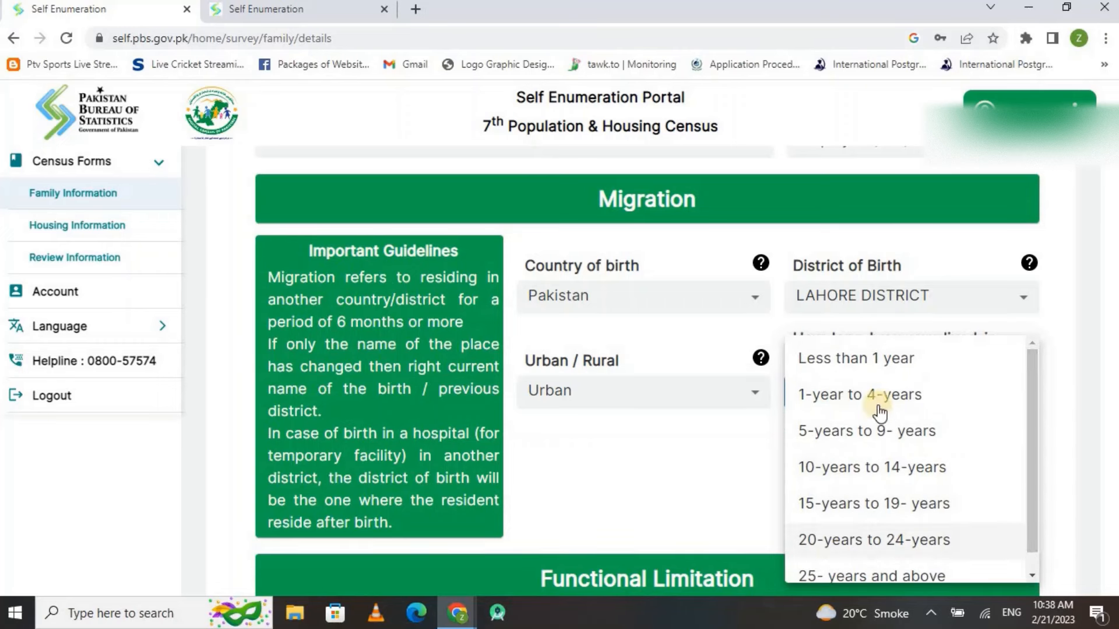
pyautogui.click(875, 577)
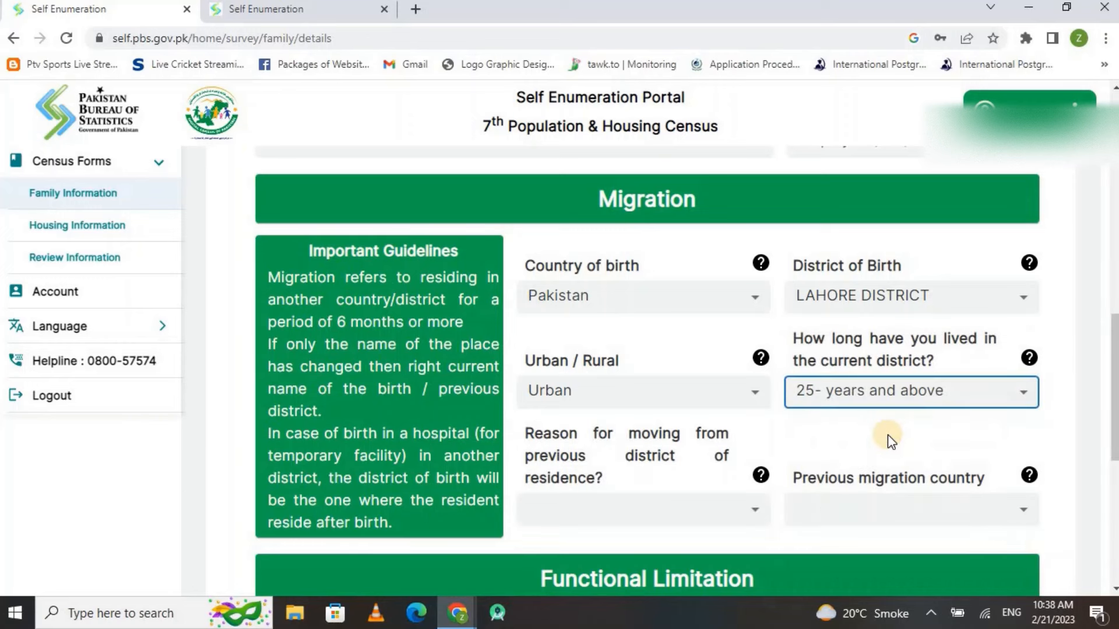
pyautogui.click(887, 435)
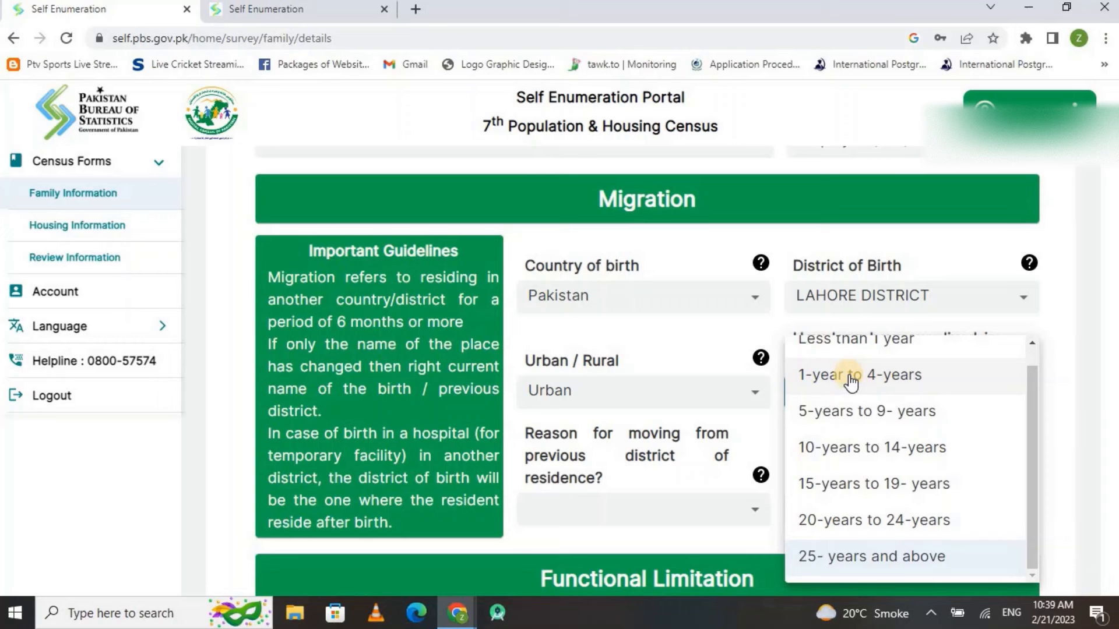
pyautogui.click(845, 455)
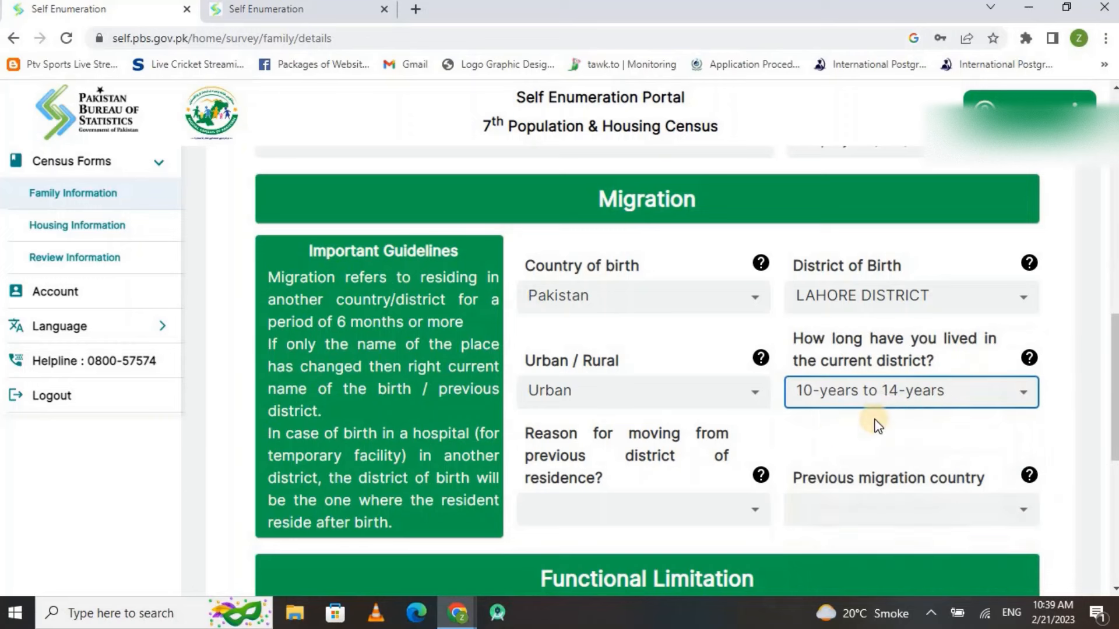
pyautogui.click(893, 395)
pyautogui.click(868, 431)
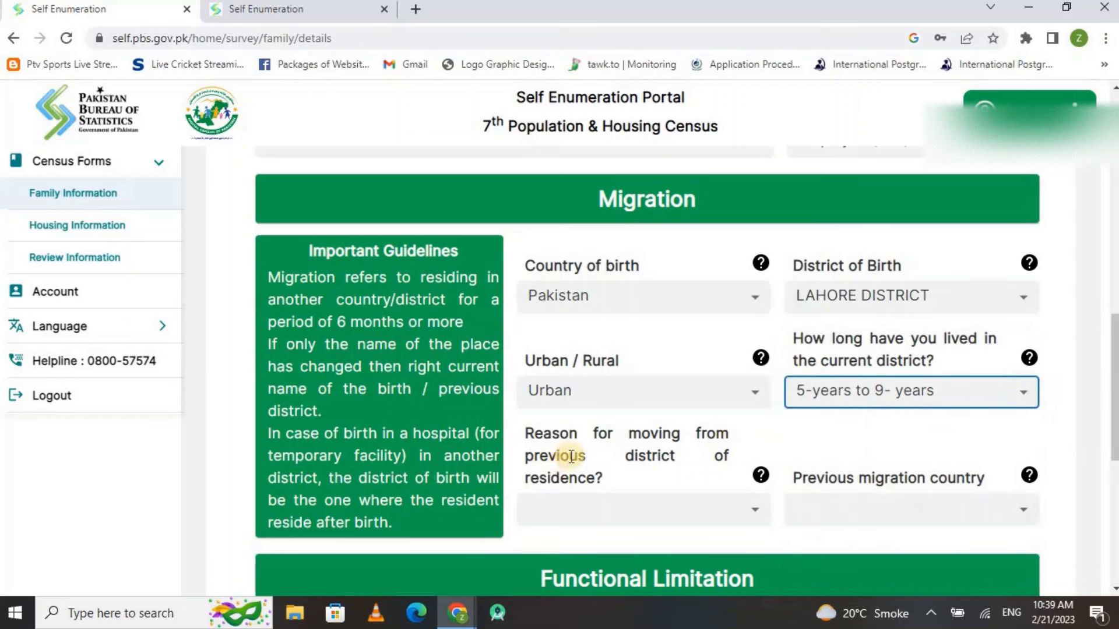
# Set the reason for moving to Job/Transfer and the previous country to Bangladesh
pyautogui.click(712, 505)
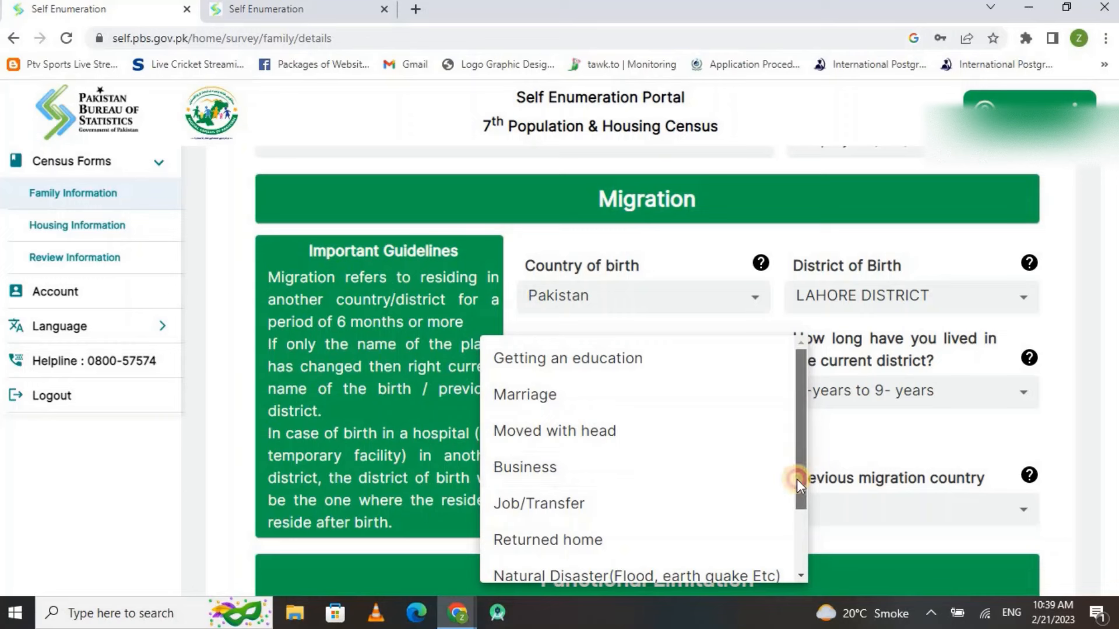
pyautogui.moveTo(797, 484); pyautogui.dragTo(798, 530)
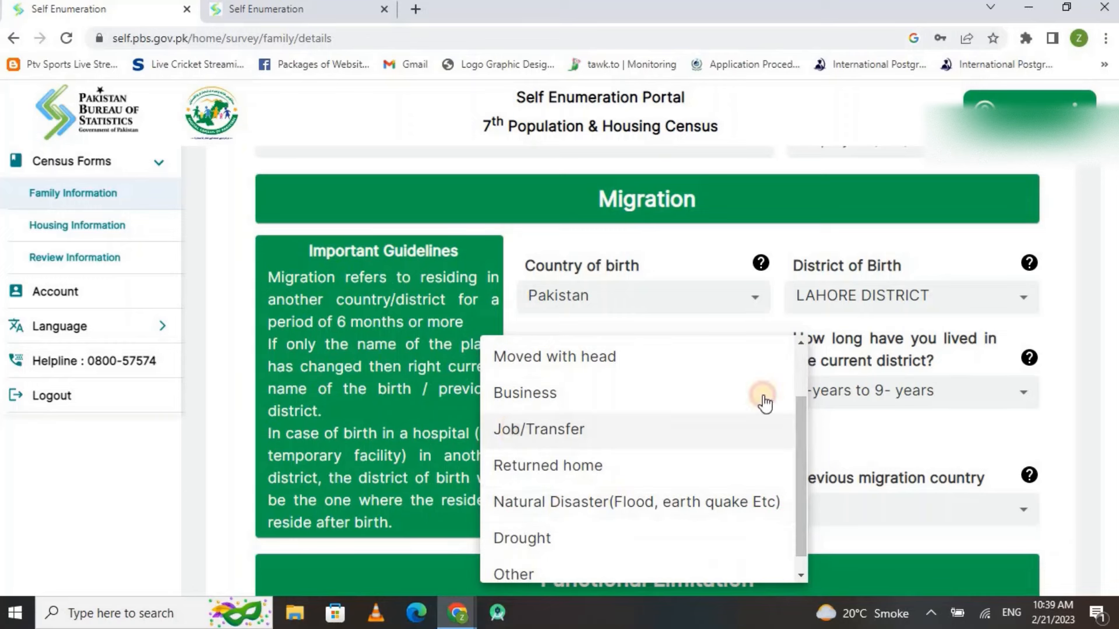
pyautogui.click(755, 425)
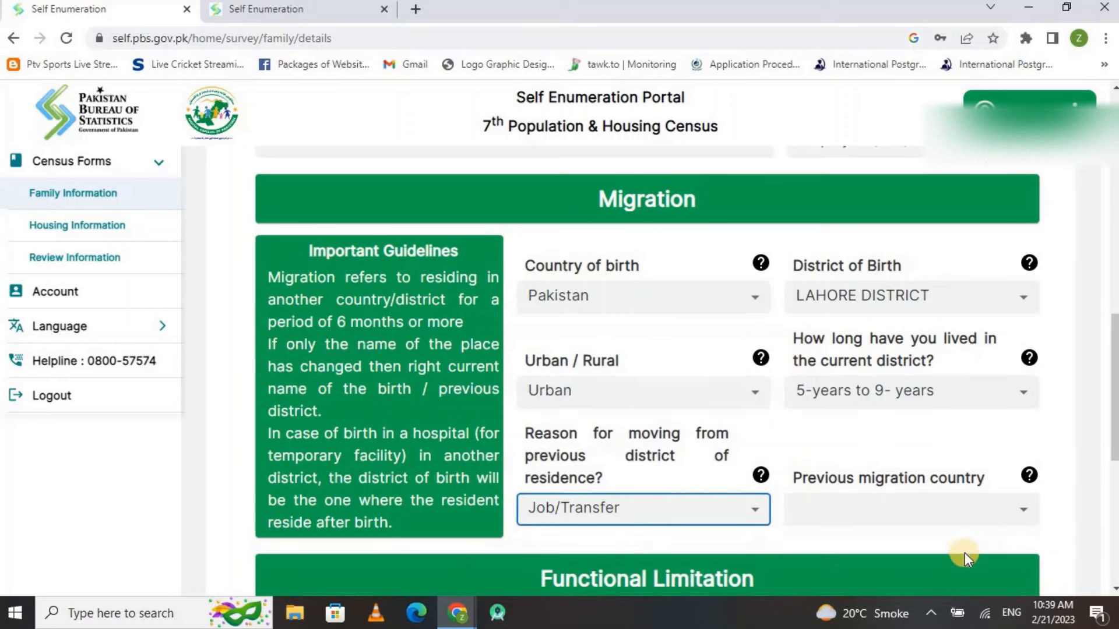
pyautogui.click(889, 507)
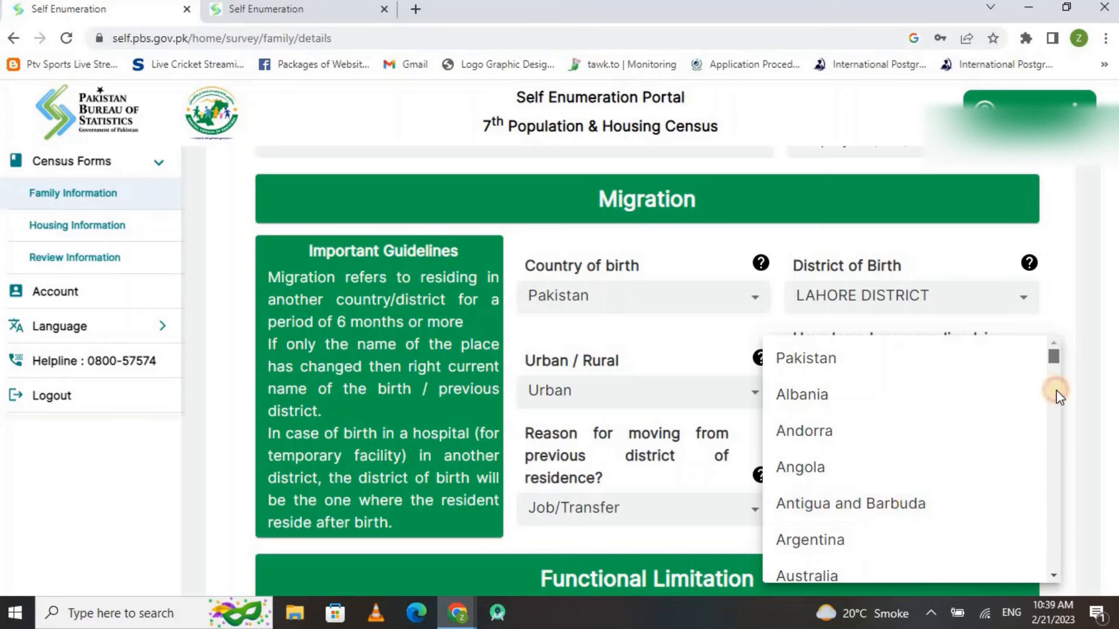
pyautogui.moveTo(1056, 390); pyautogui.dragTo(1052, 372)
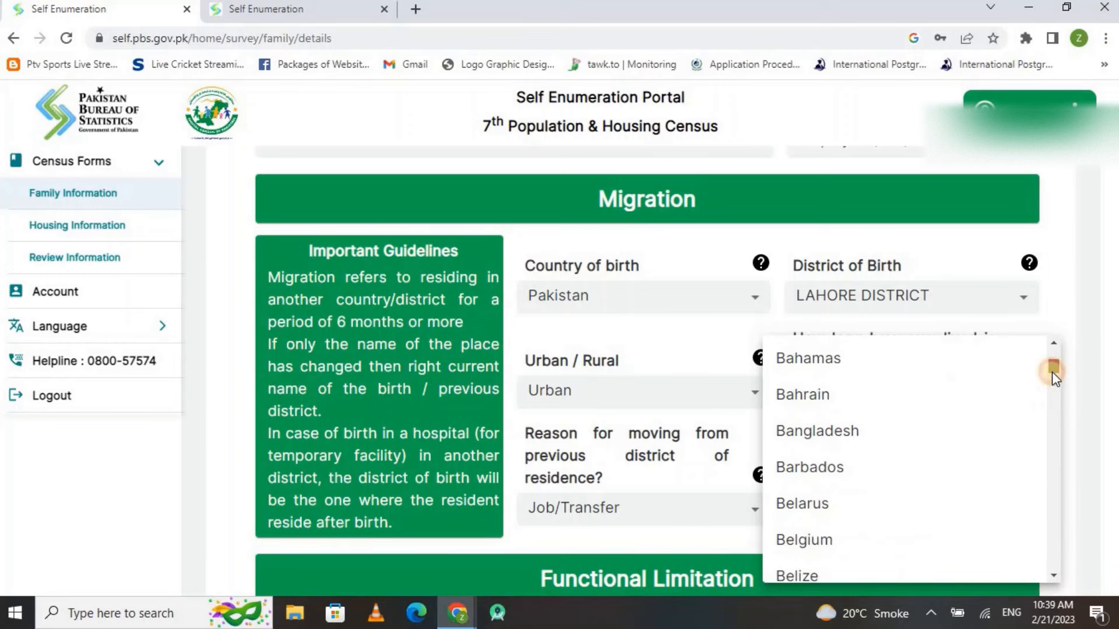
pyautogui.click(818, 432)
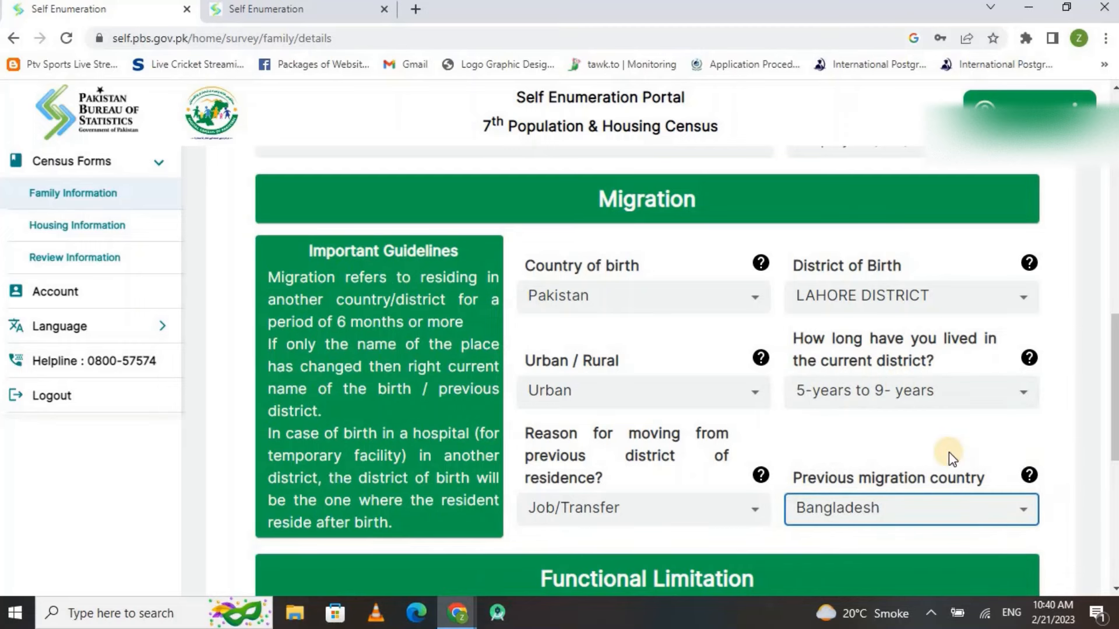
pyautogui.moveTo(1116, 414); pyautogui.dragTo(1116, 499)
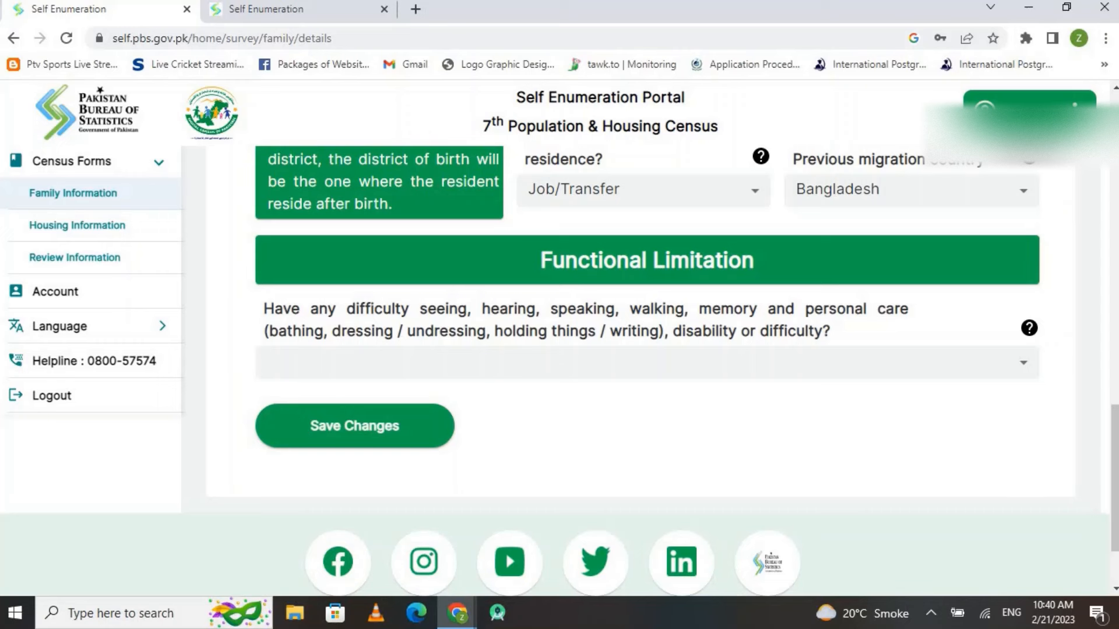
# Answer Yes to functional difficulty to reveal its seeing, hearing and walking sub-questions
pyautogui.click(857, 371)
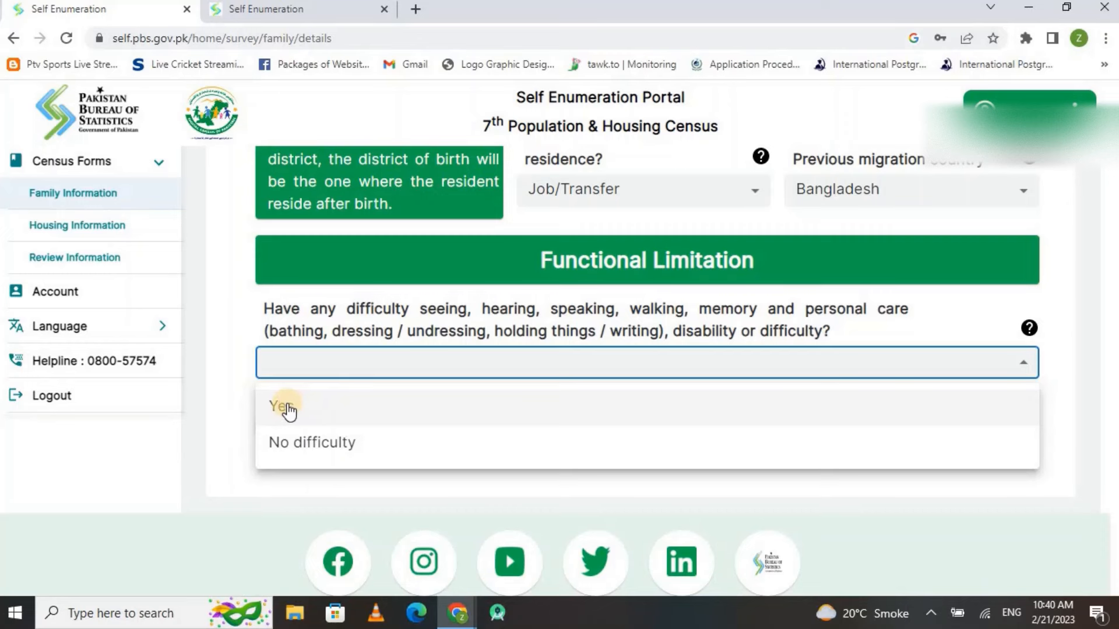
pyautogui.click(286, 403)
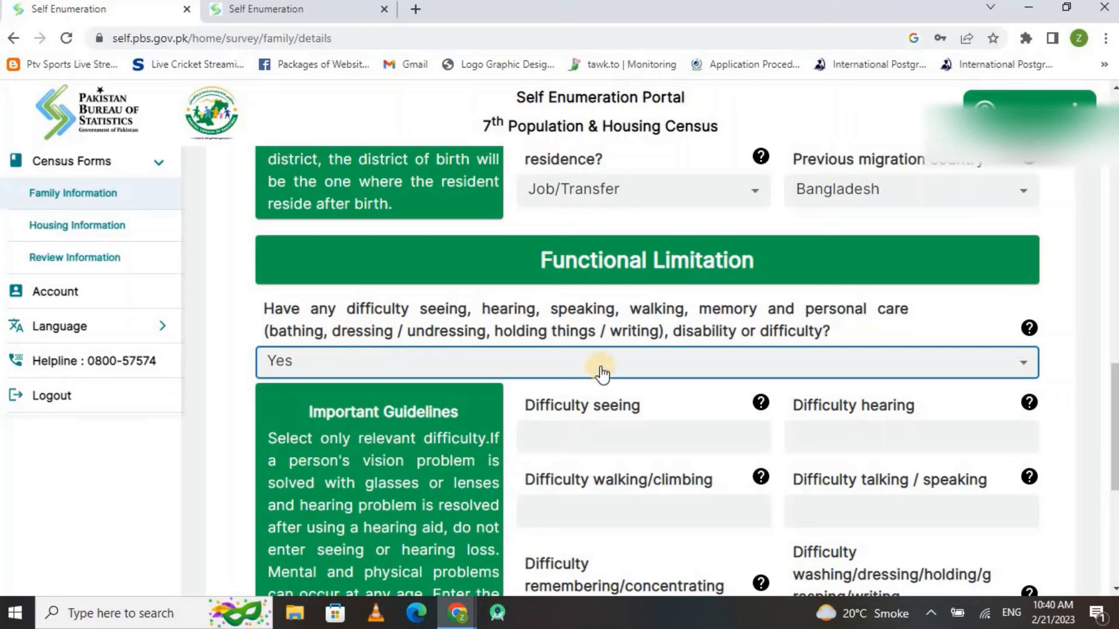
pyautogui.click(706, 366)
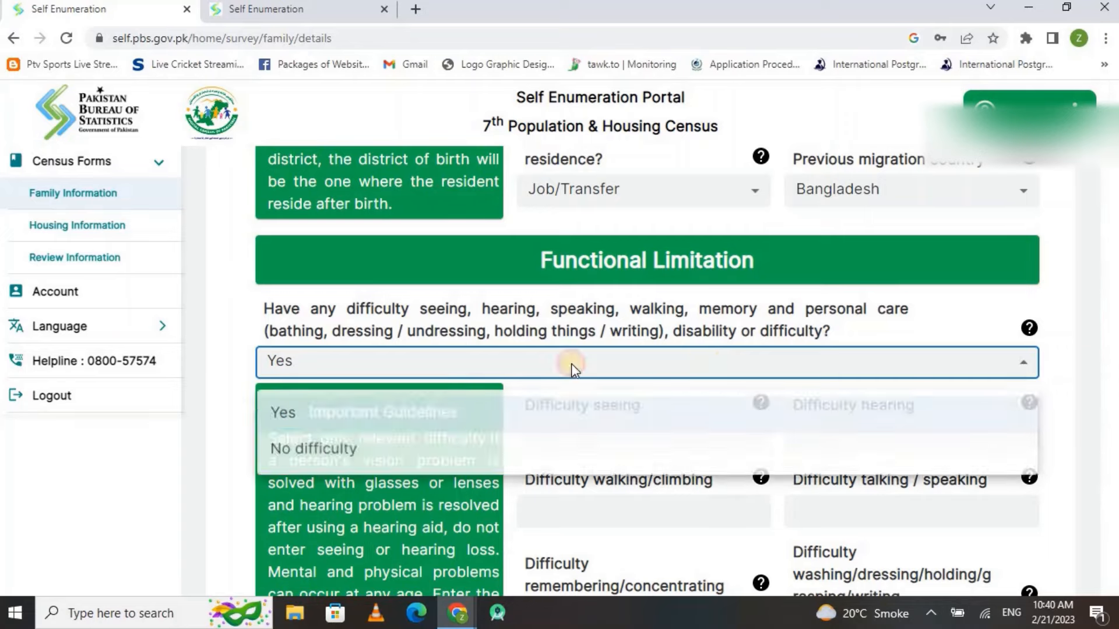
pyautogui.click(315, 457)
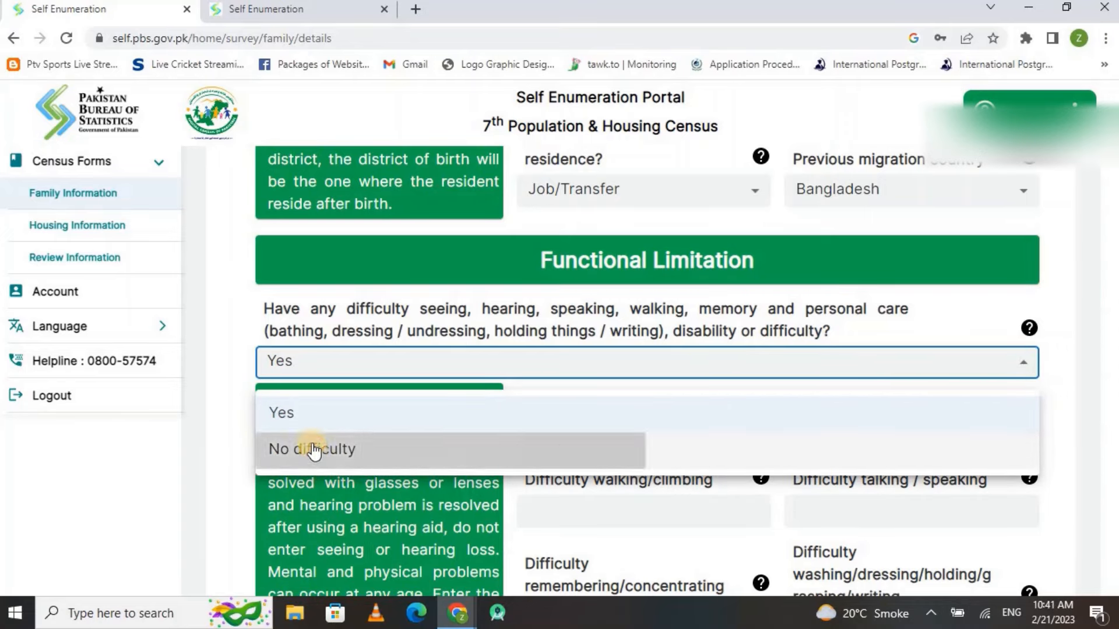
pyautogui.click(361, 363)
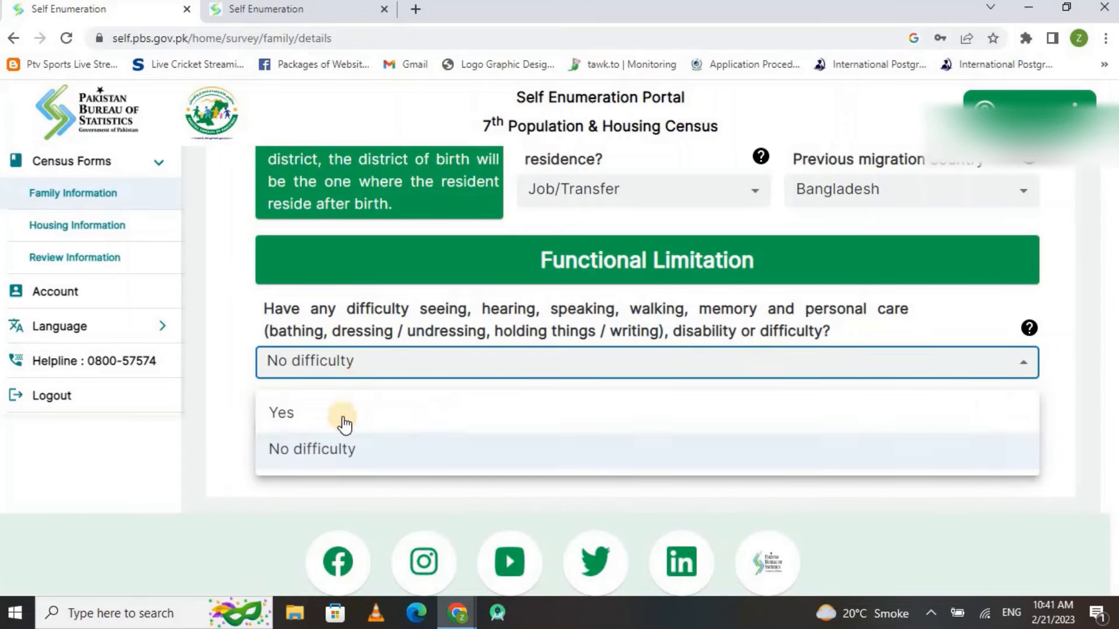
pyautogui.click(387, 418)
pyautogui.scroll(-4, 646, 373)
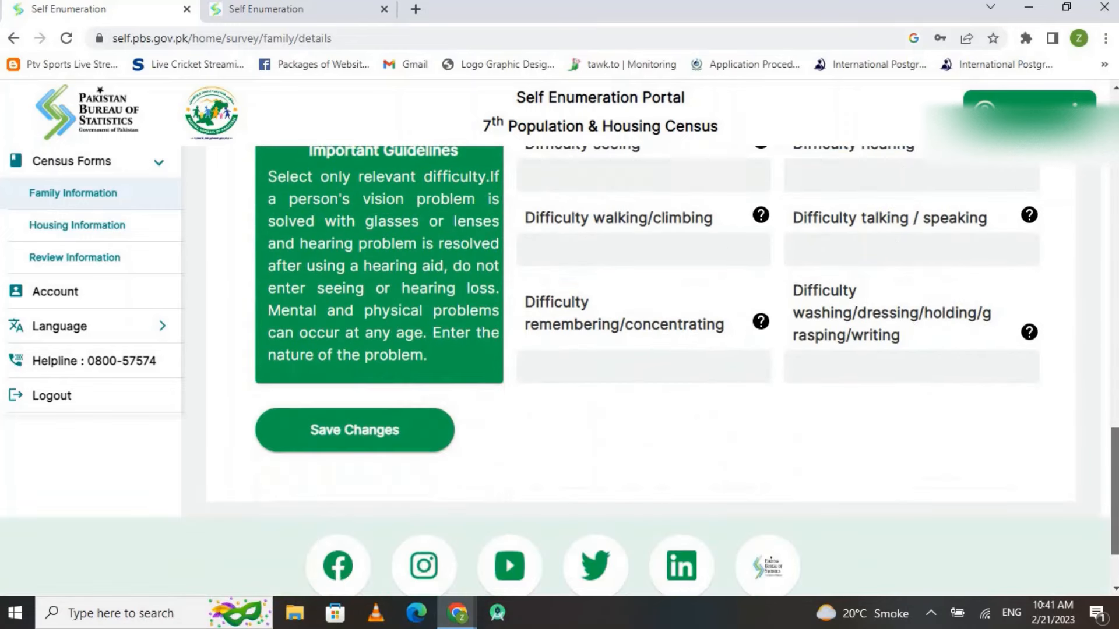
pyautogui.scroll(2, 707, 317)
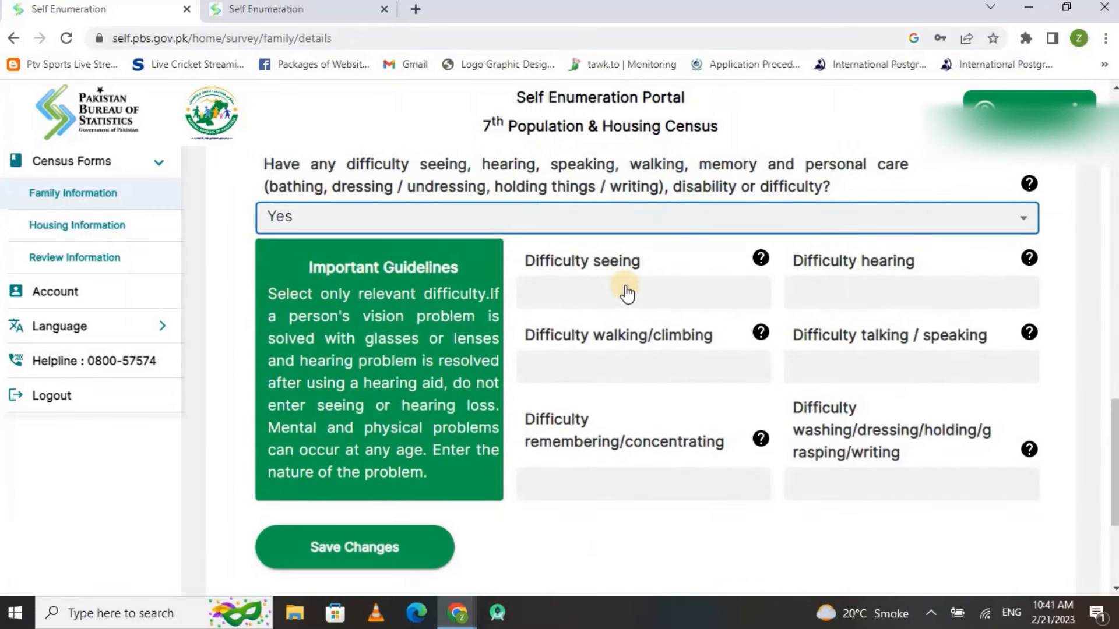
# Look at the hearing and walking levels, then set functional difficulty to No difficulty
pyautogui.click(923, 296)
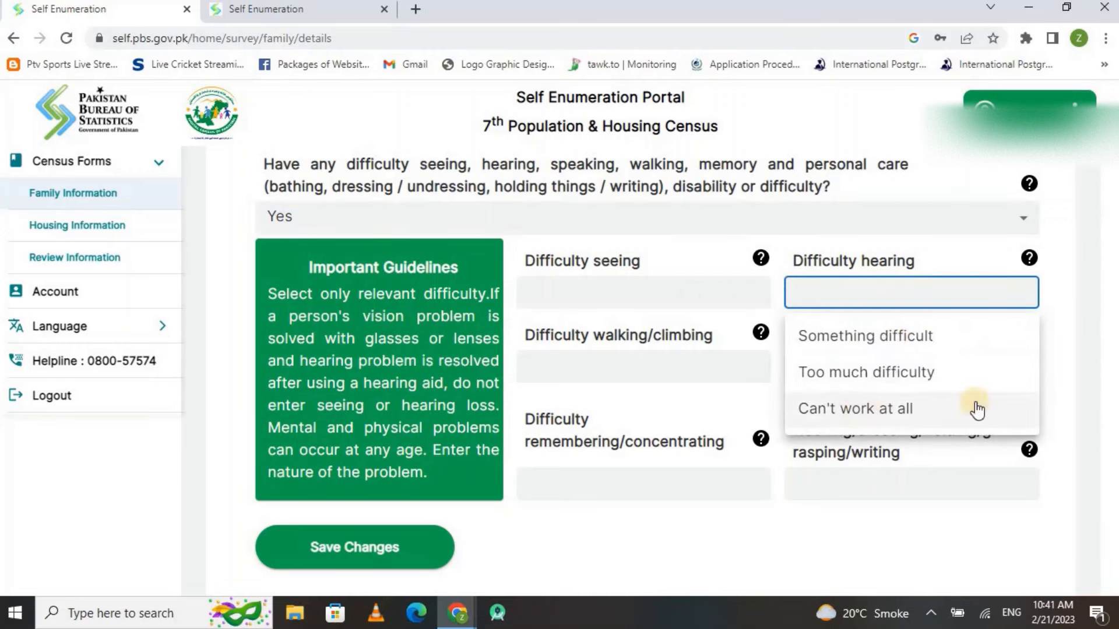
pyautogui.click(628, 373)
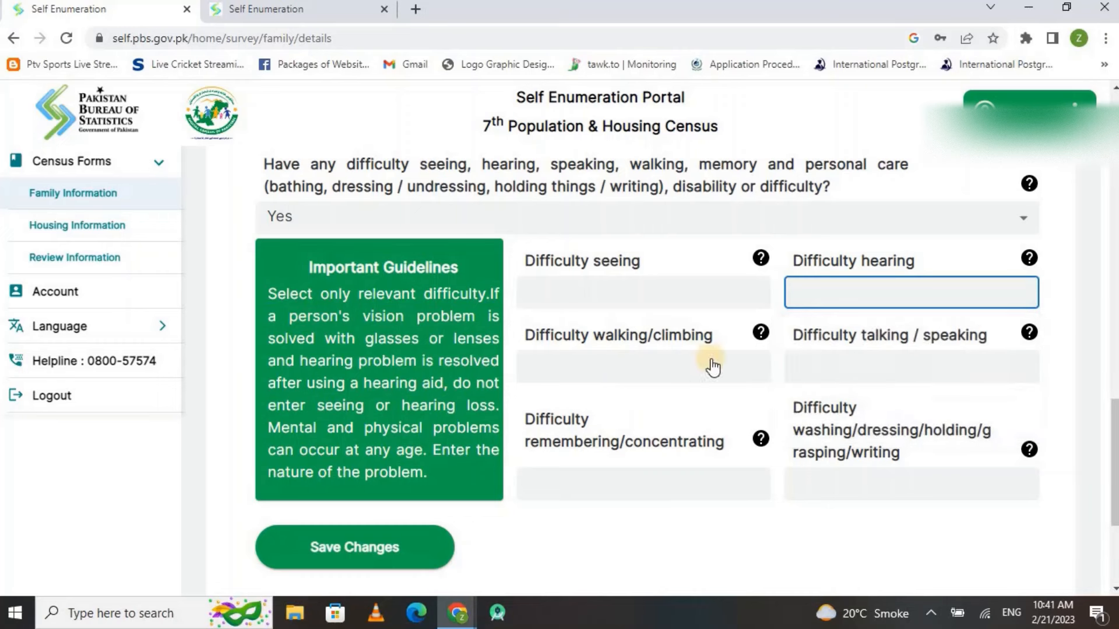
pyautogui.click(696, 373)
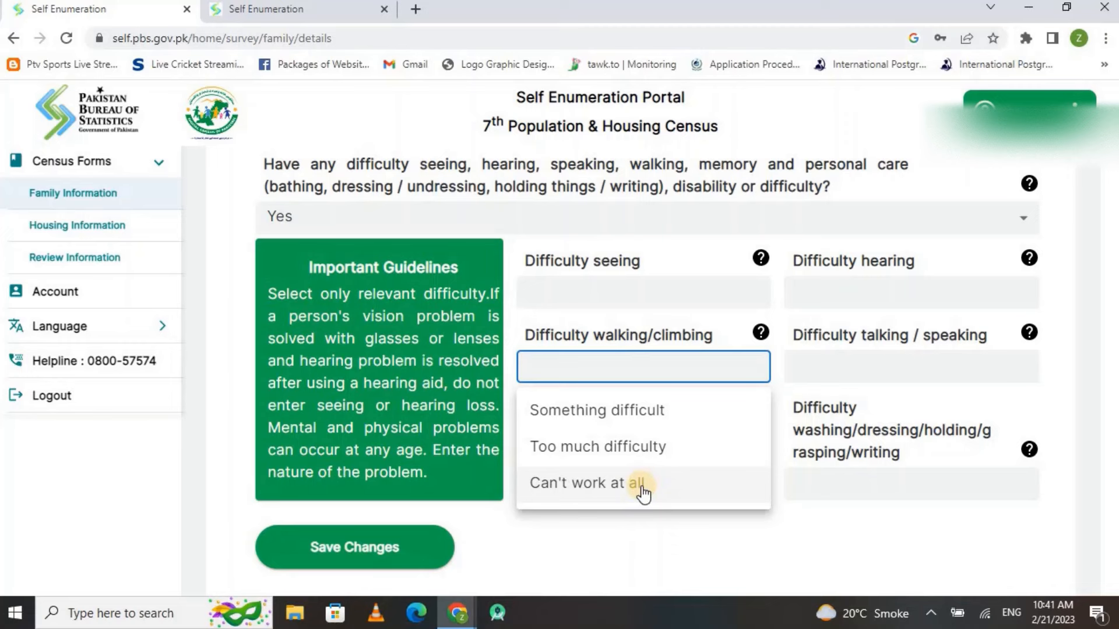
pyautogui.click(789, 473)
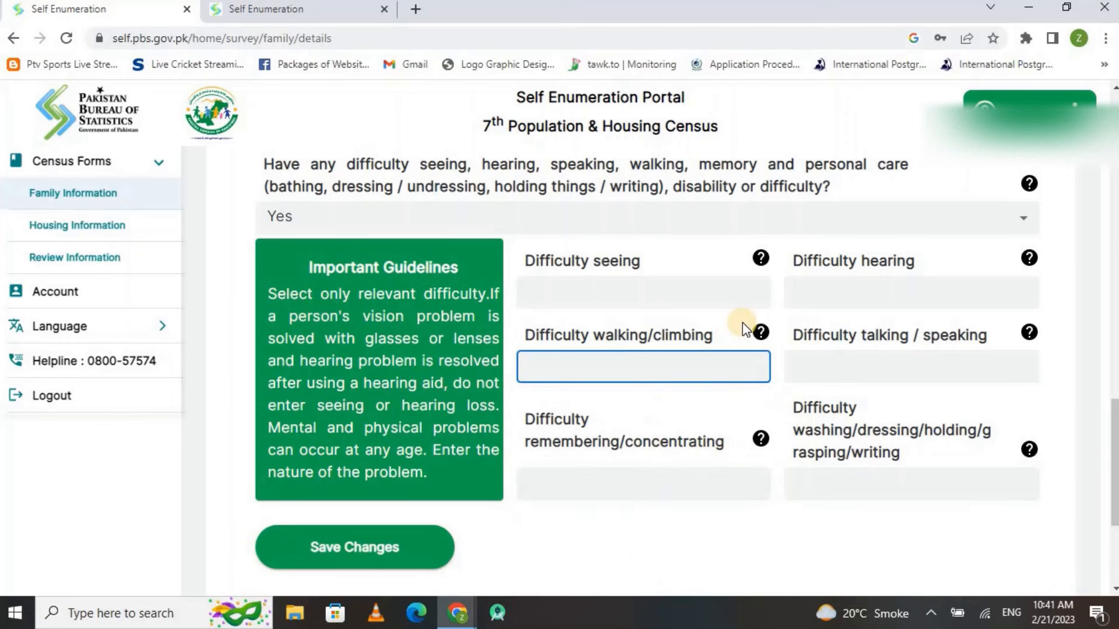
pyautogui.click(421, 225)
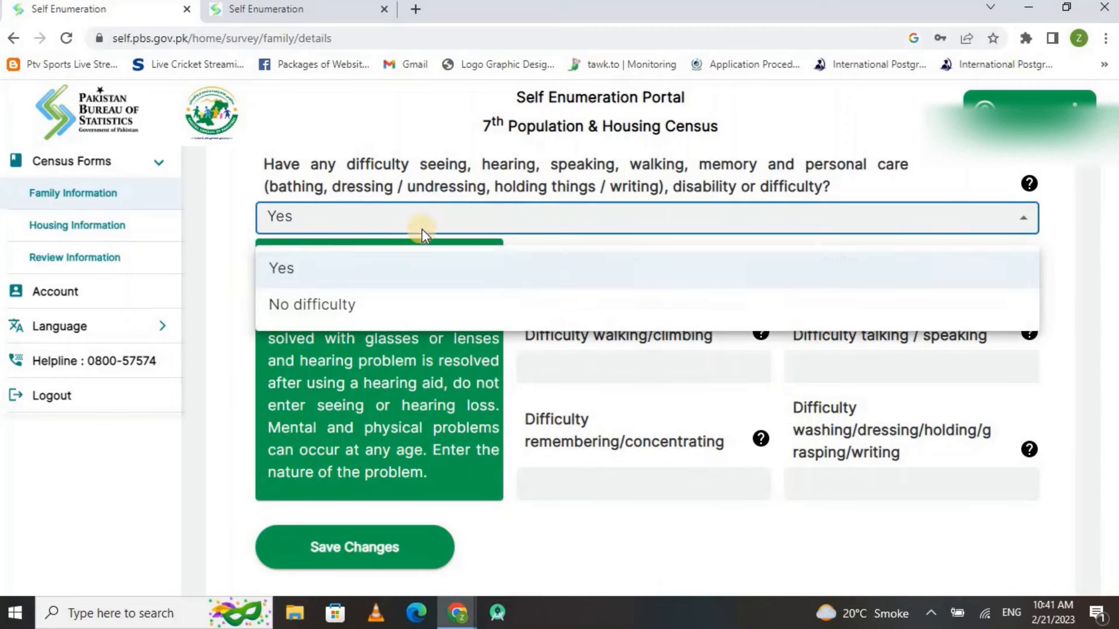
pyautogui.click(332, 310)
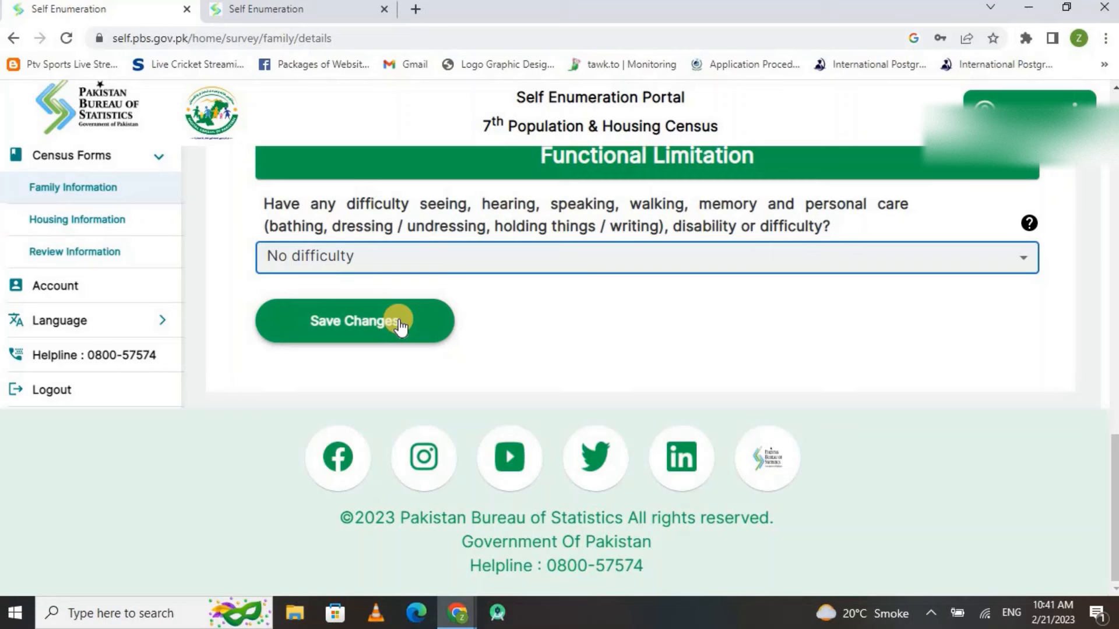
# Save the member's changes and dismiss the Update Successful message
pyautogui.click(344, 330)
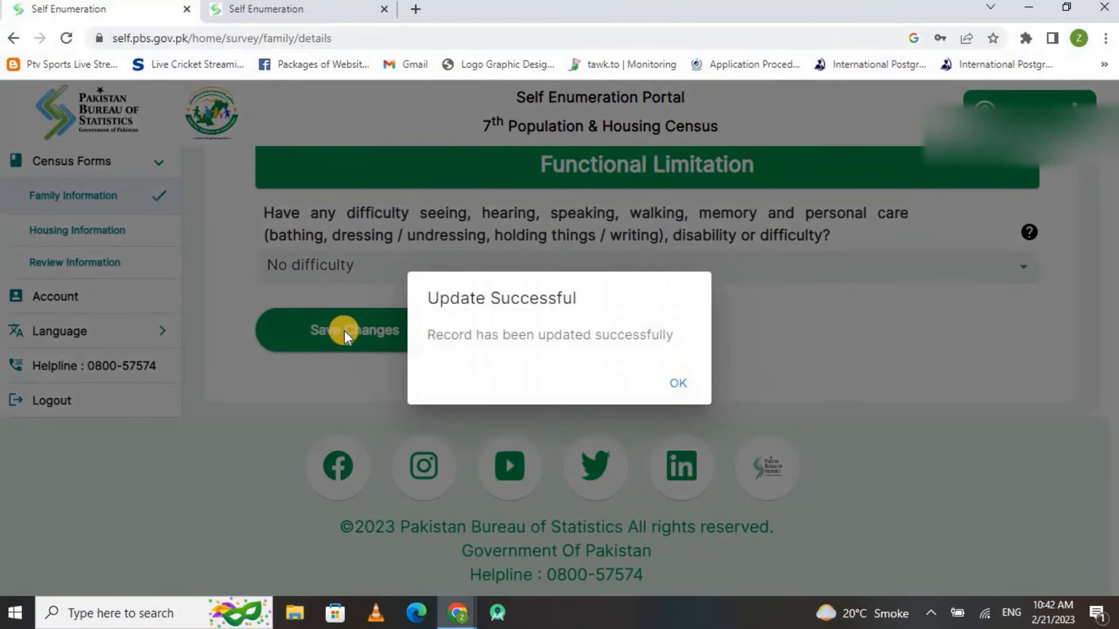
pyautogui.click(679, 385)
pyautogui.click(678, 386)
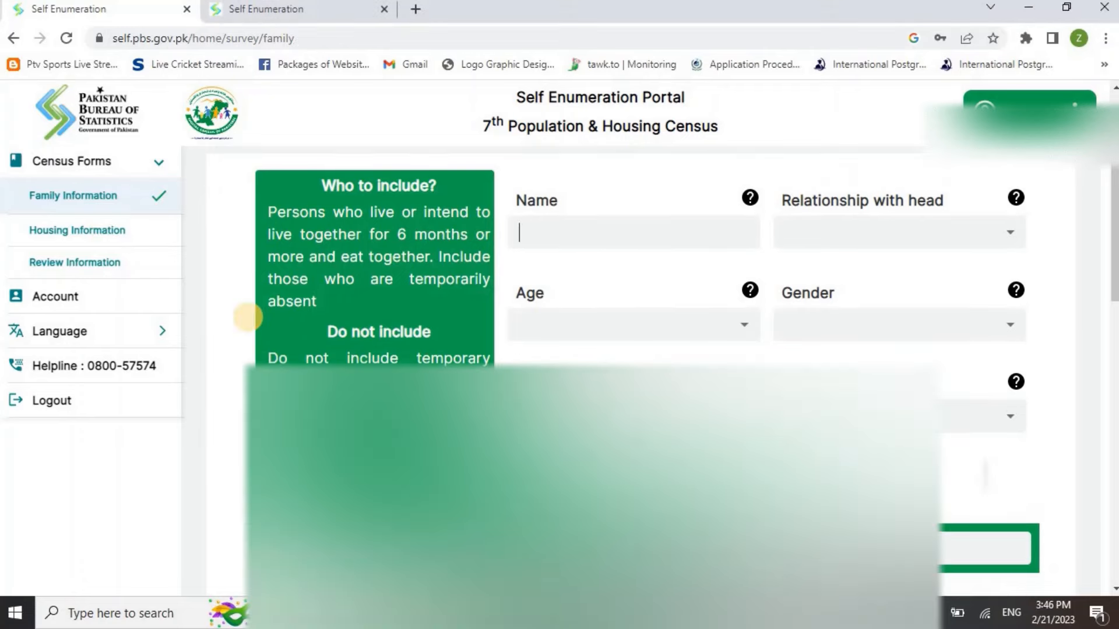
pyautogui.scroll(-8, 245, 314)
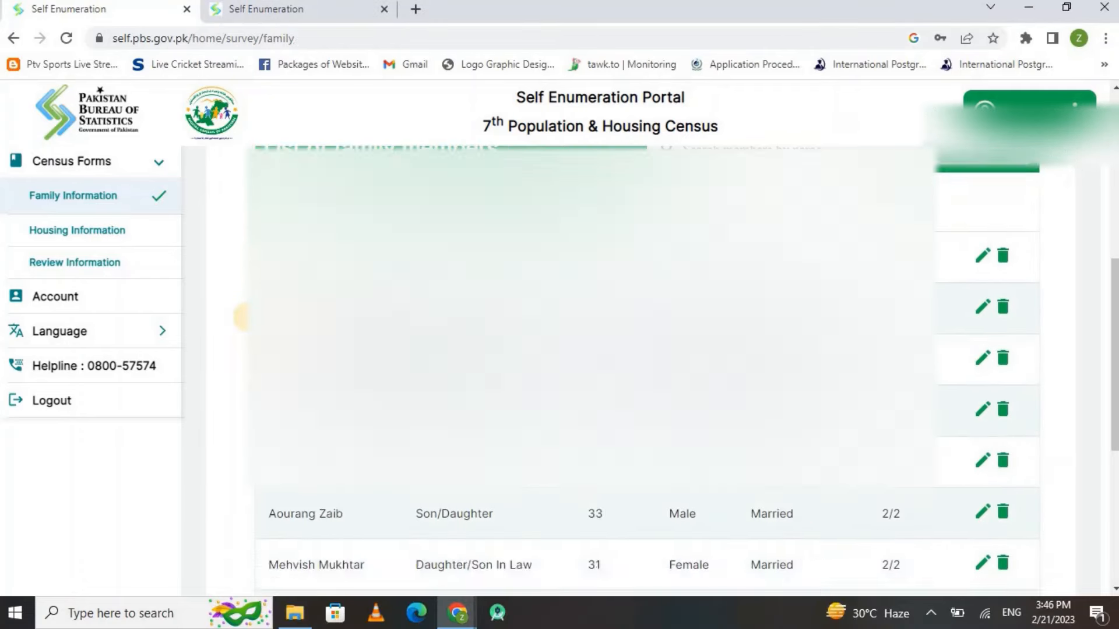
pyautogui.scroll(4, 245, 315)
pyautogui.scroll(4, 247, 316)
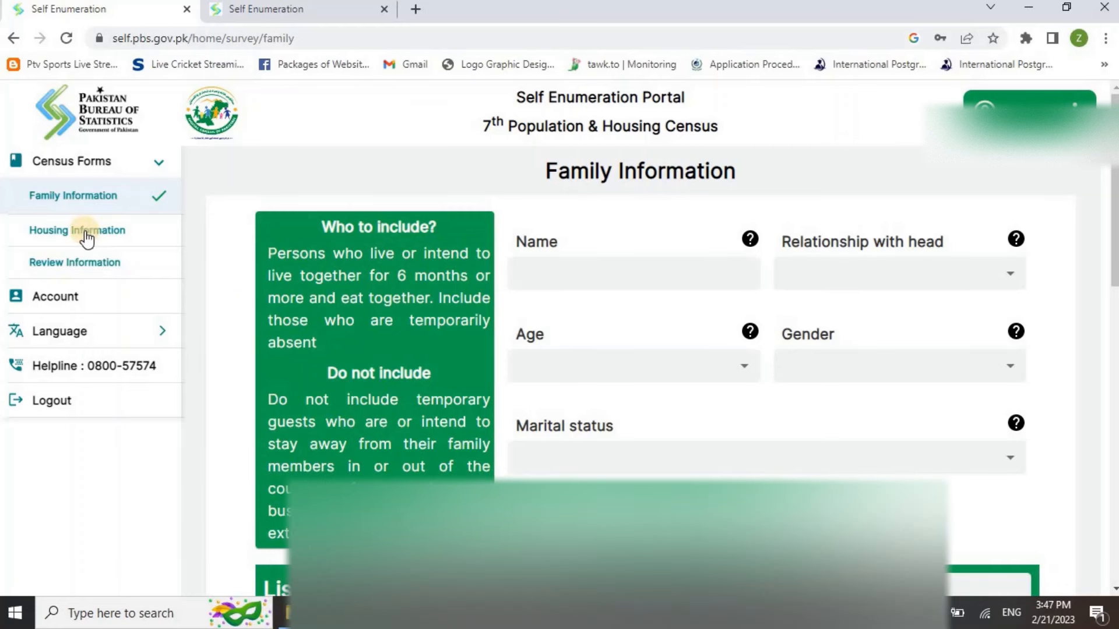
# In Housing Information, record the house as Owned, male owner, 6 rooms, built 4 to 9 years ago
pyautogui.click(86, 236)
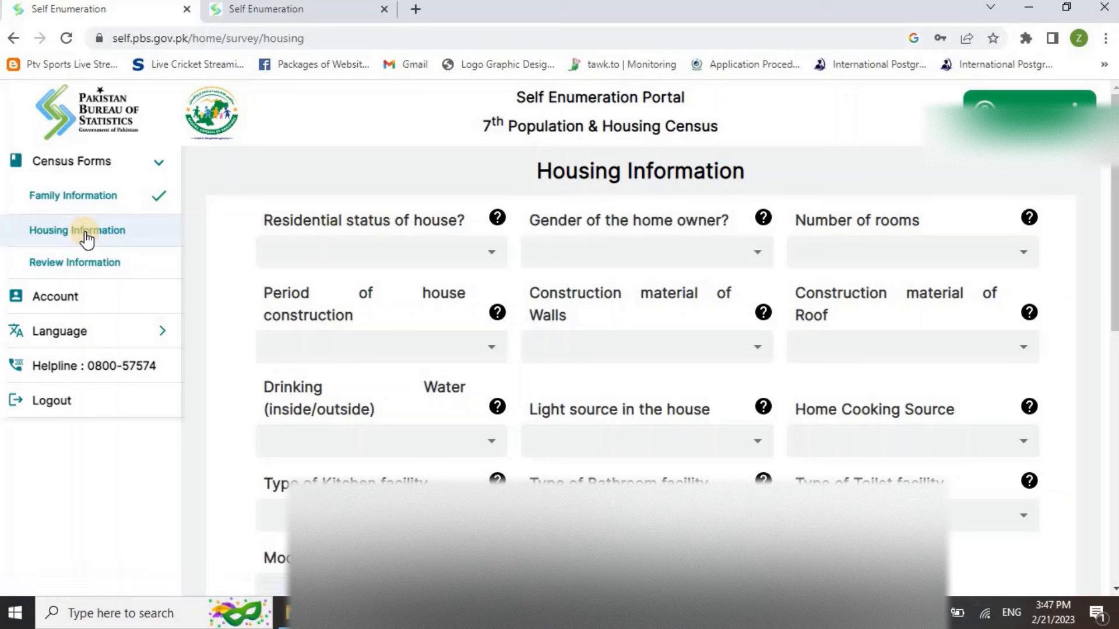
pyautogui.click(443, 257)
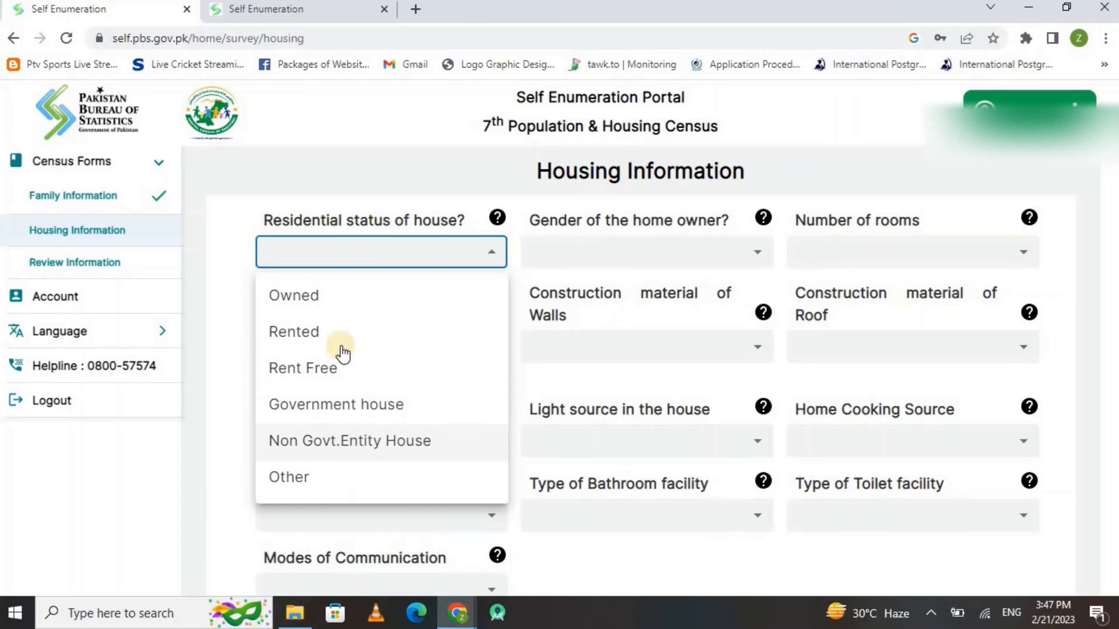
pyautogui.click(313, 297)
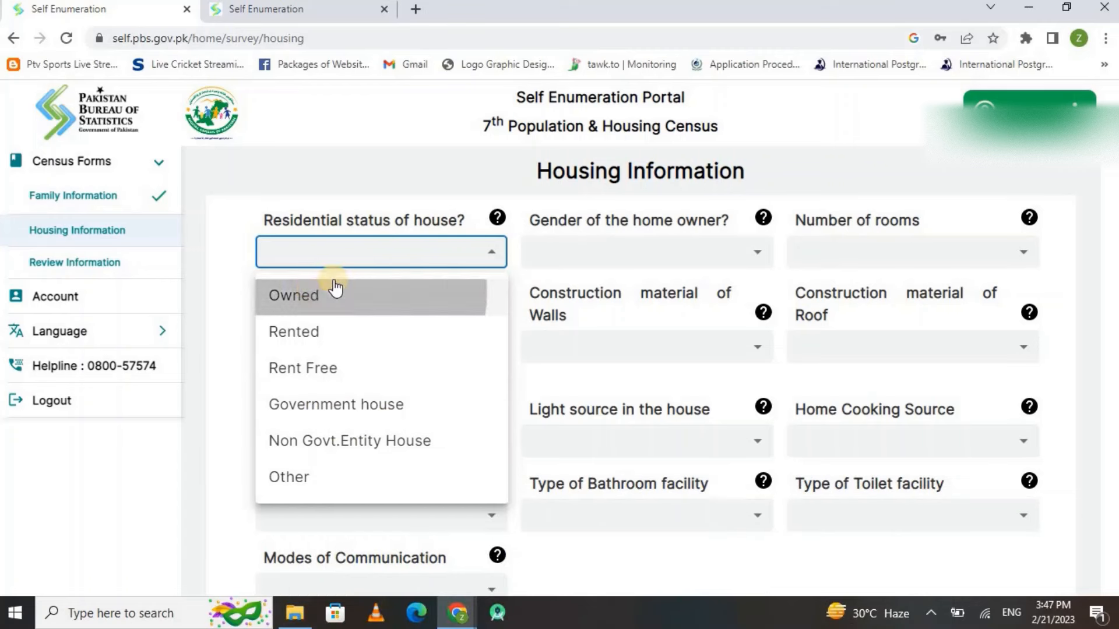
pyautogui.click(619, 249)
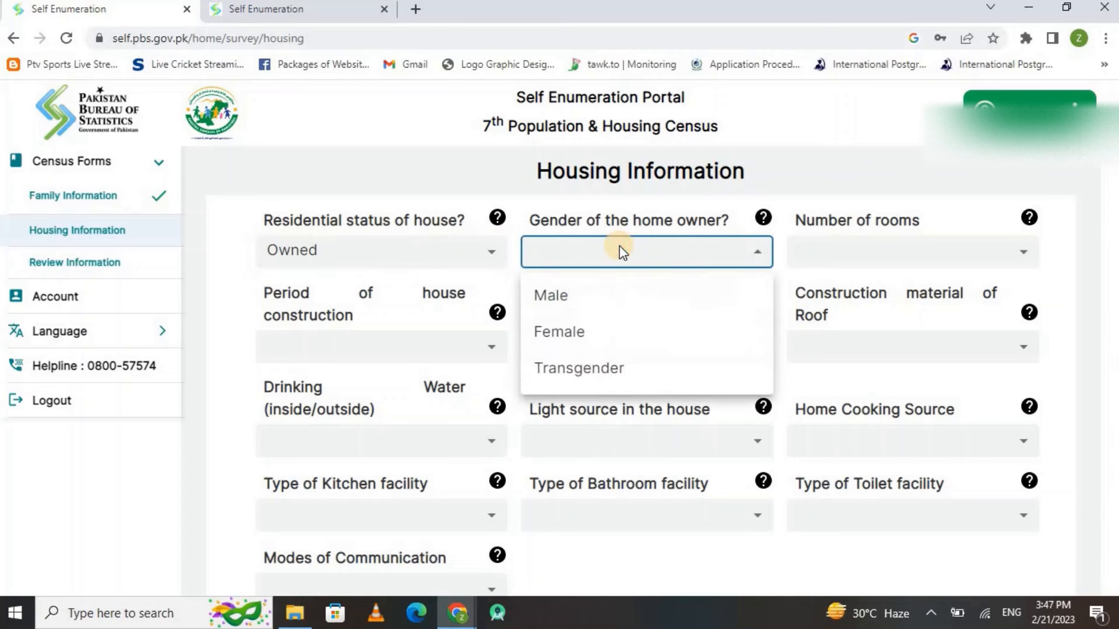
pyautogui.click(563, 303)
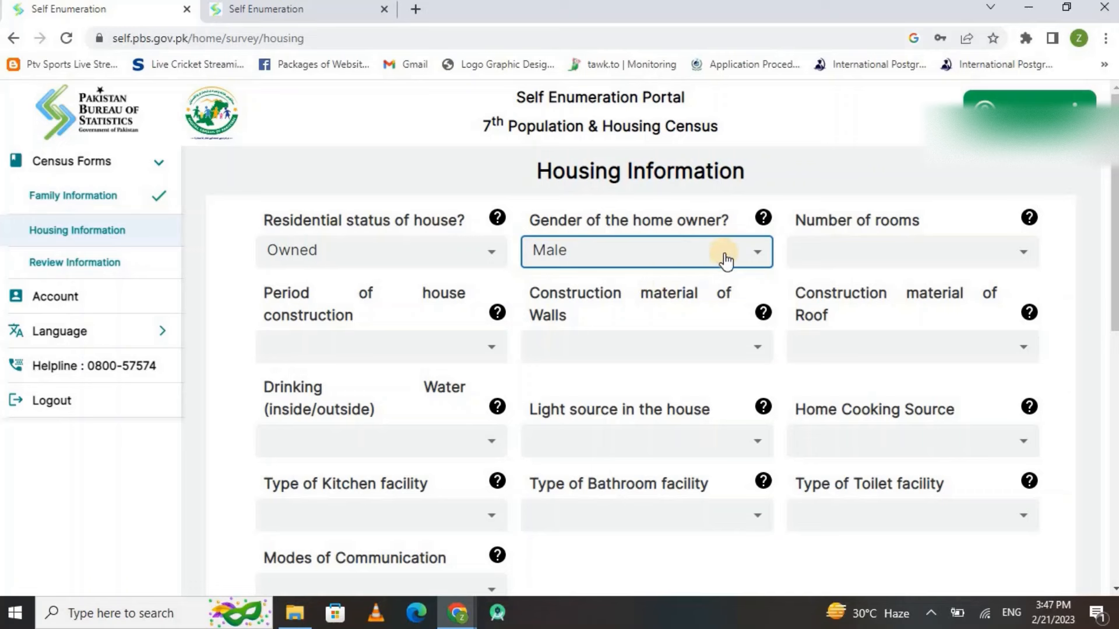
pyautogui.click(829, 252)
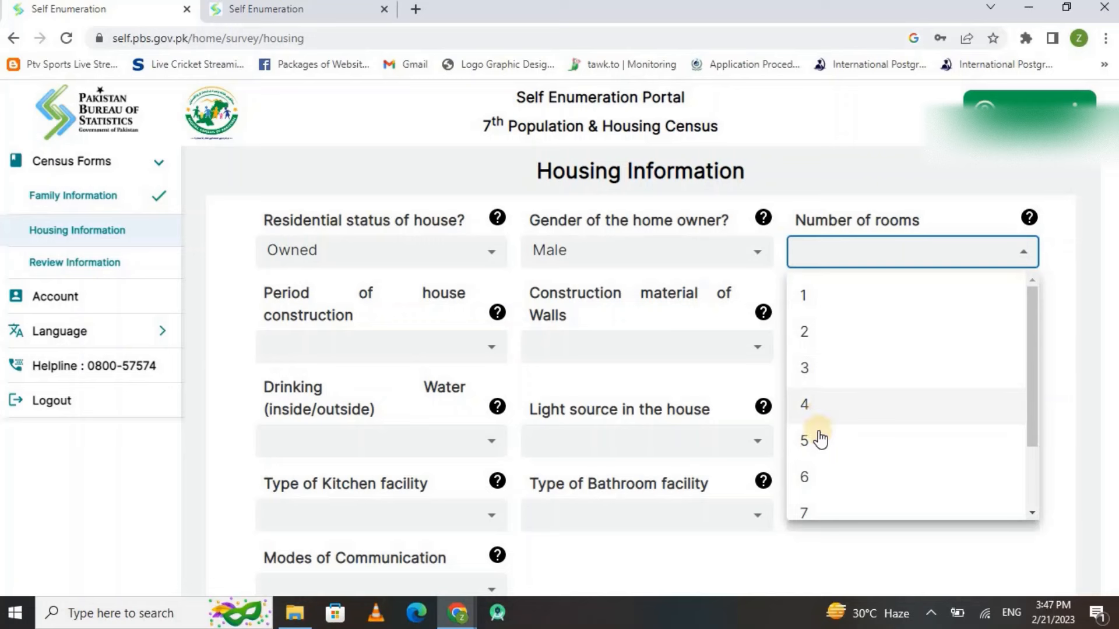
pyautogui.click(810, 478)
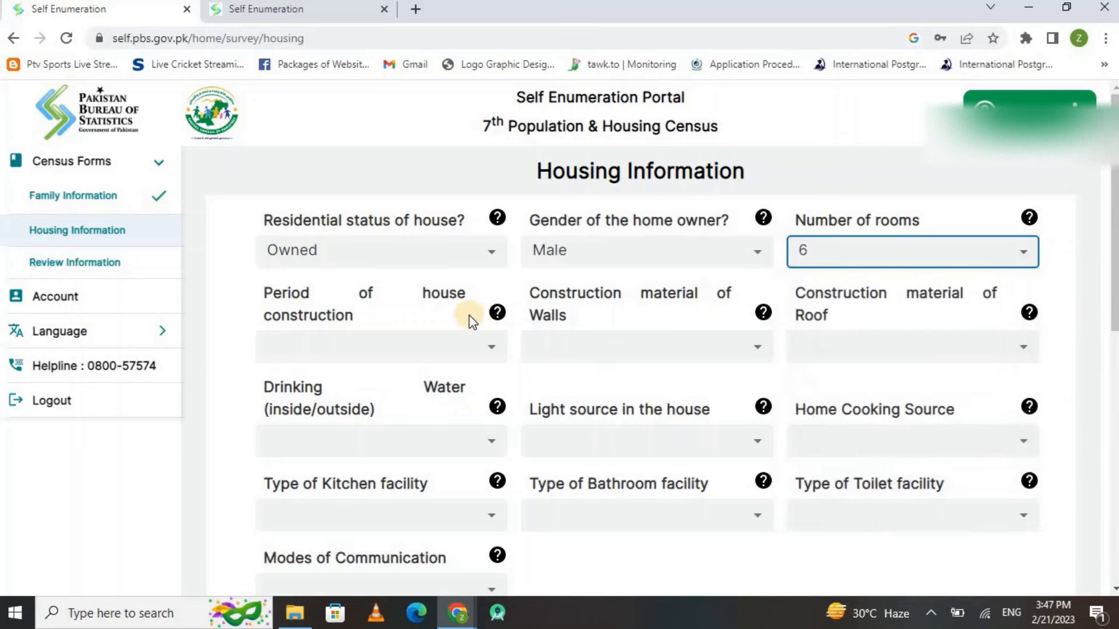
pyautogui.click(320, 344)
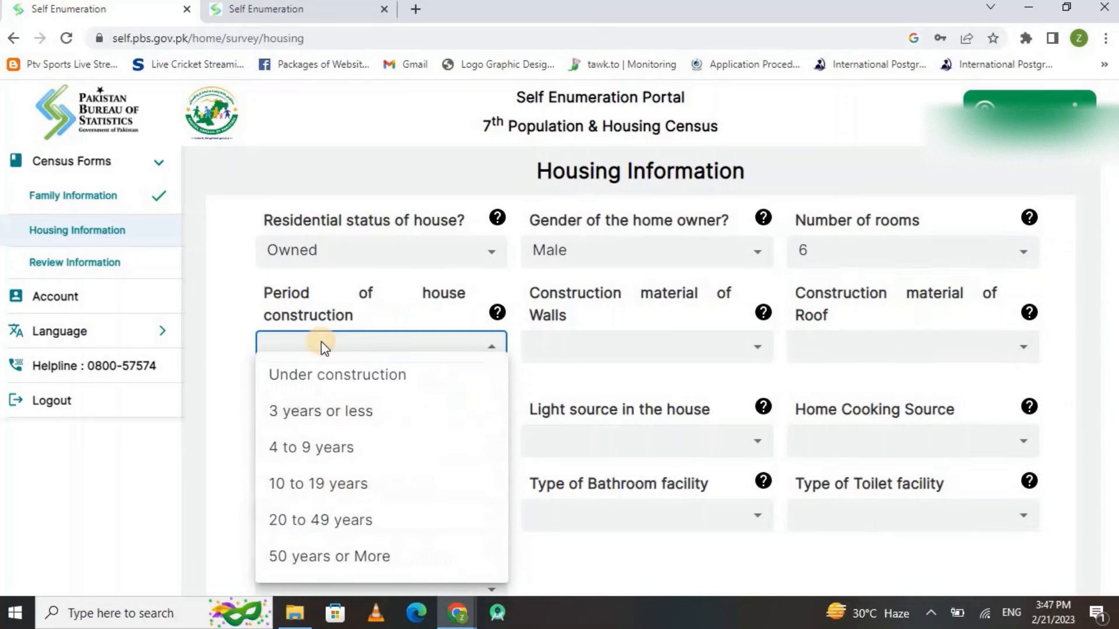
pyautogui.click(318, 449)
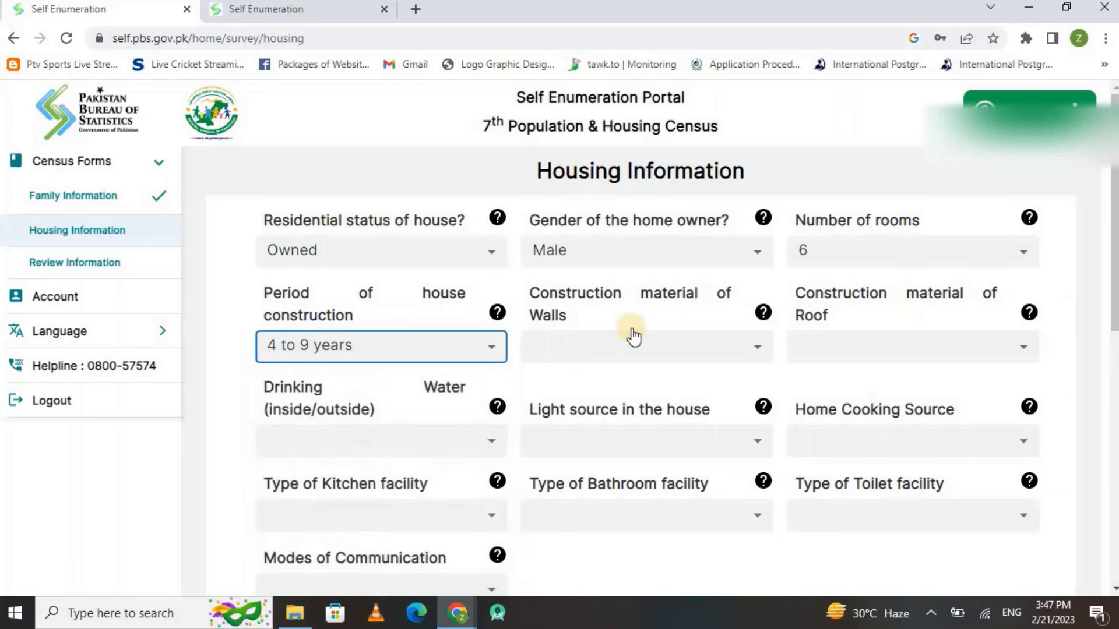
# Set walls to Baked Bricks/ Blocks/Stones and roof to Cement/Iron Sheet
pyautogui.click(629, 358)
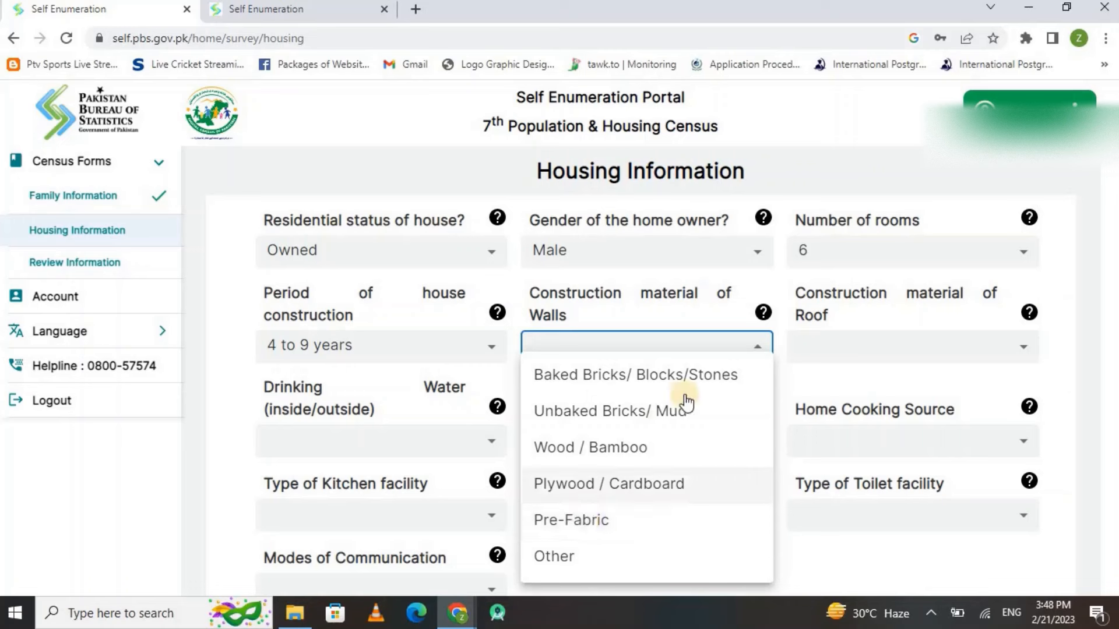
pyautogui.click(670, 380)
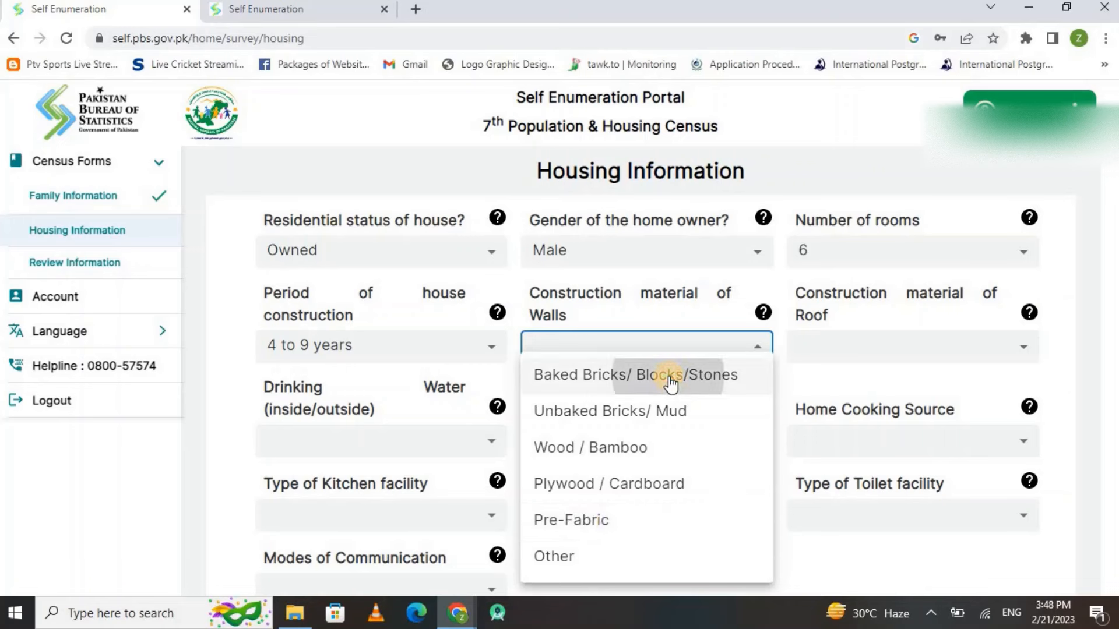
pyautogui.click(879, 358)
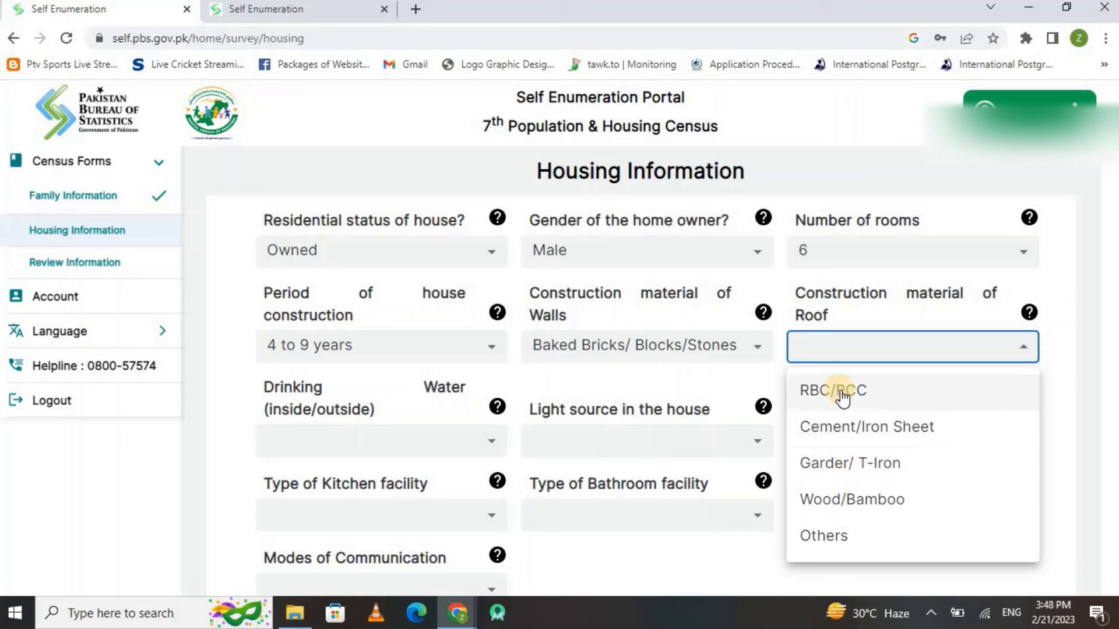
pyautogui.click(862, 434)
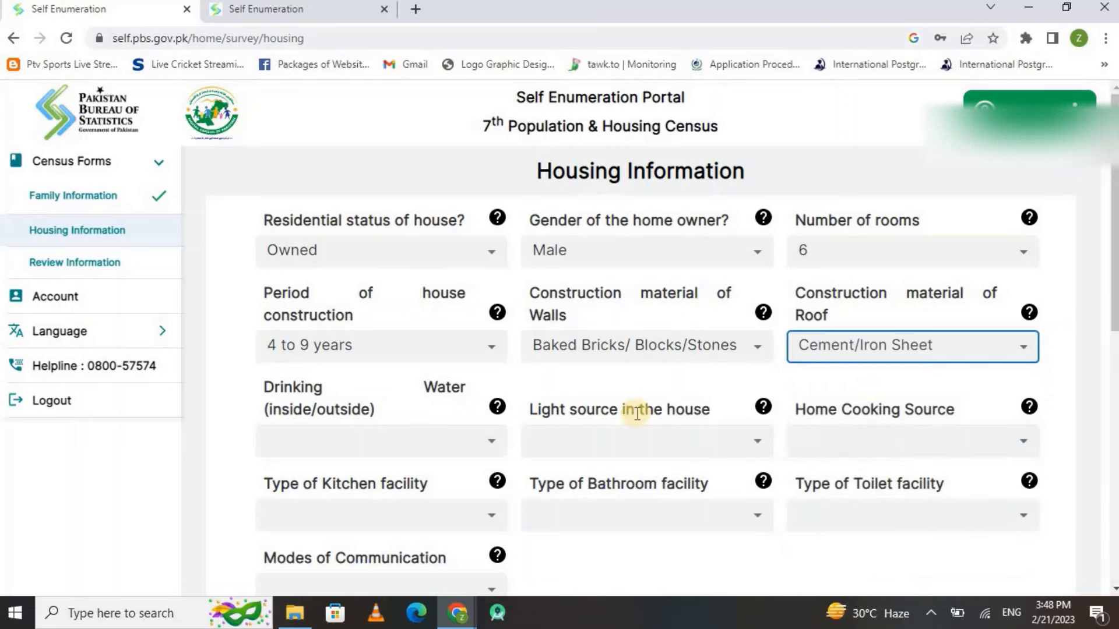
# Record drinking water as outside the house, sourced from a Filtration Plant
pyautogui.click(391, 446)
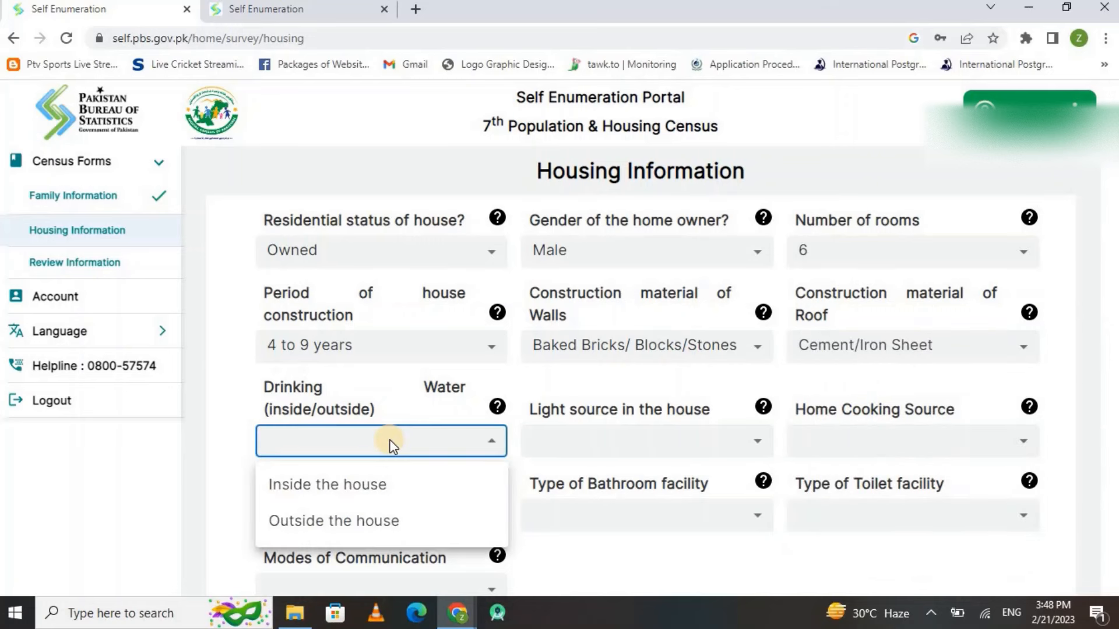
pyautogui.click(352, 522)
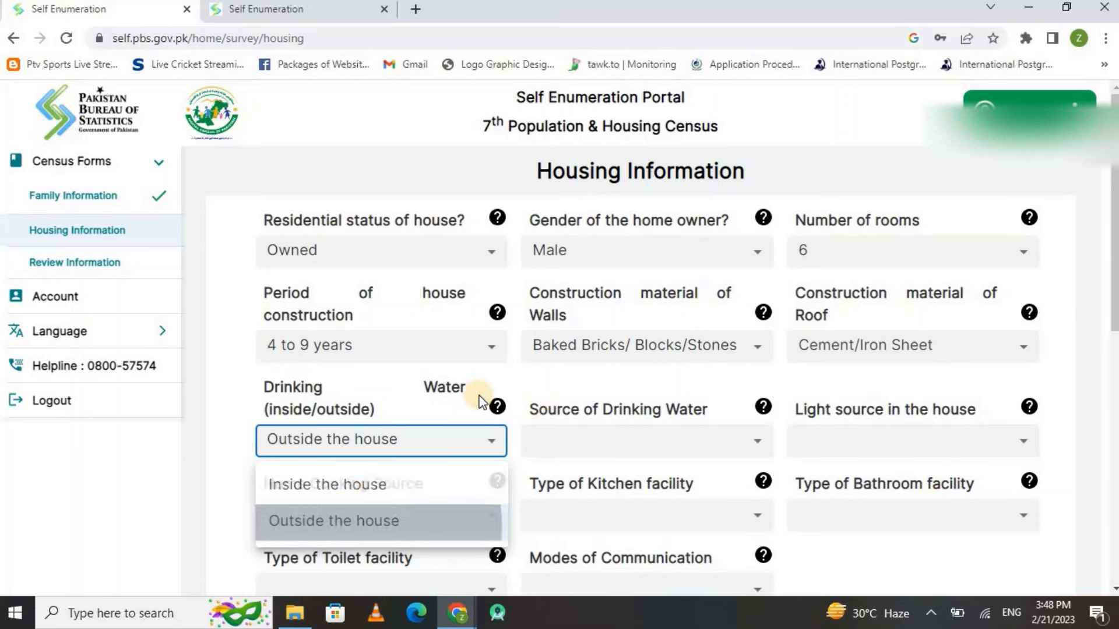
pyautogui.click(573, 439)
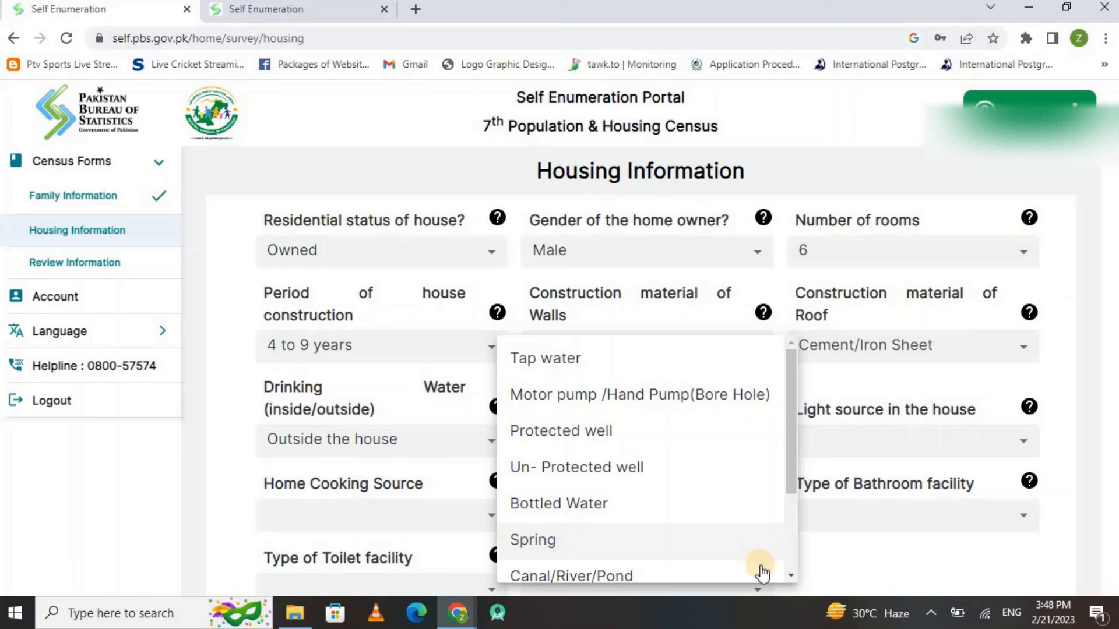
pyautogui.click(790, 578)
pyautogui.click(790, 578)
pyautogui.click(790, 579)
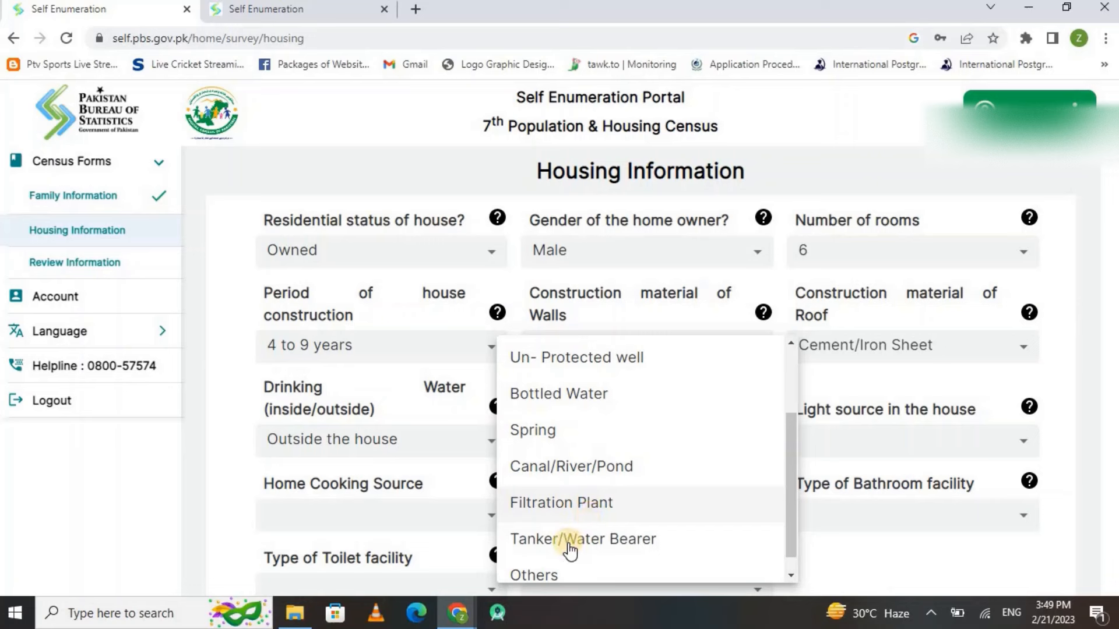
pyautogui.click(566, 505)
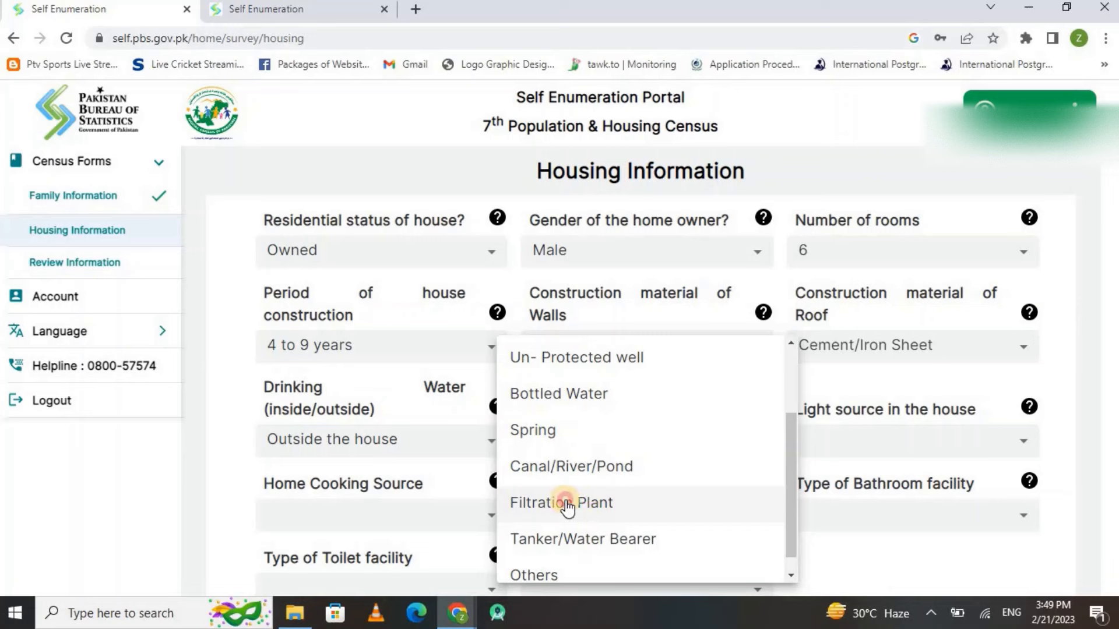
# Set the house's light source to Electricity
pyautogui.click(845, 441)
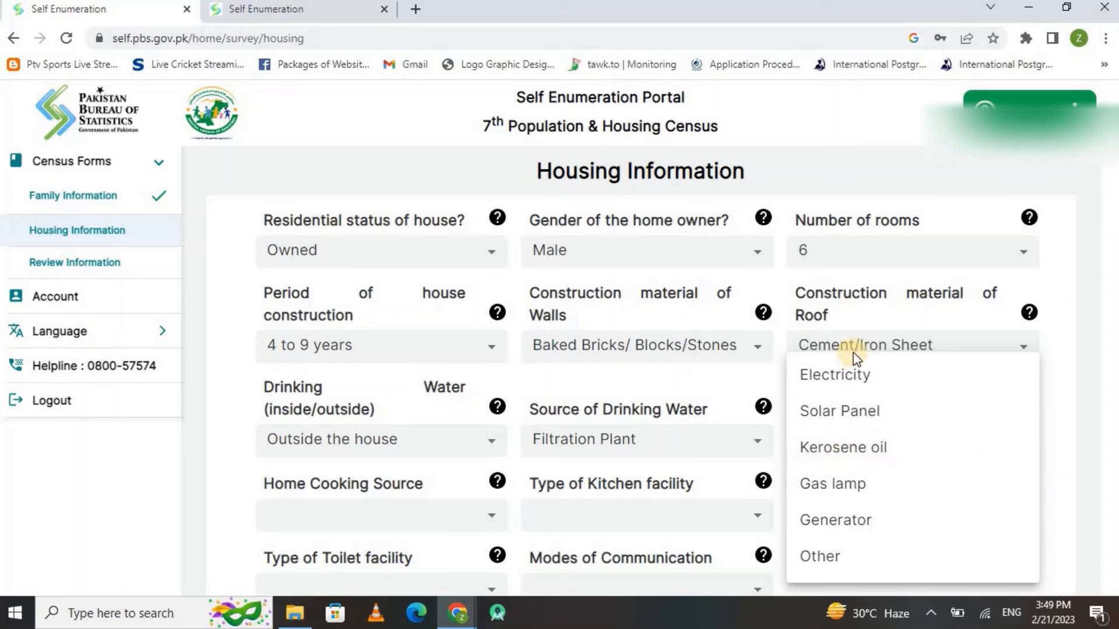
pyautogui.click(843, 383)
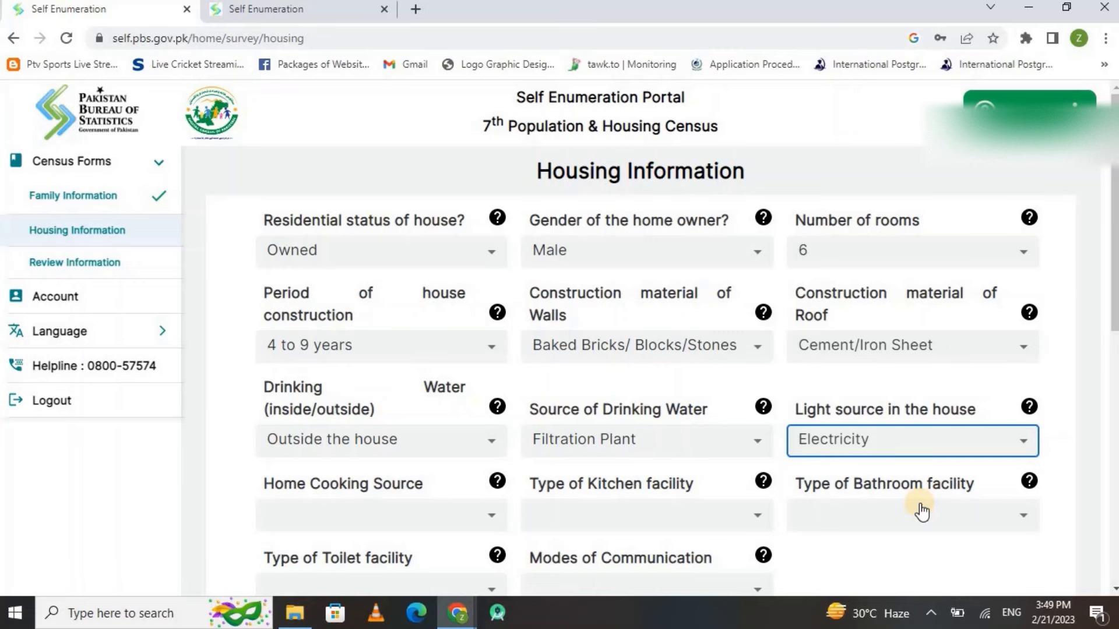
pyautogui.scroll(-3, 921, 507)
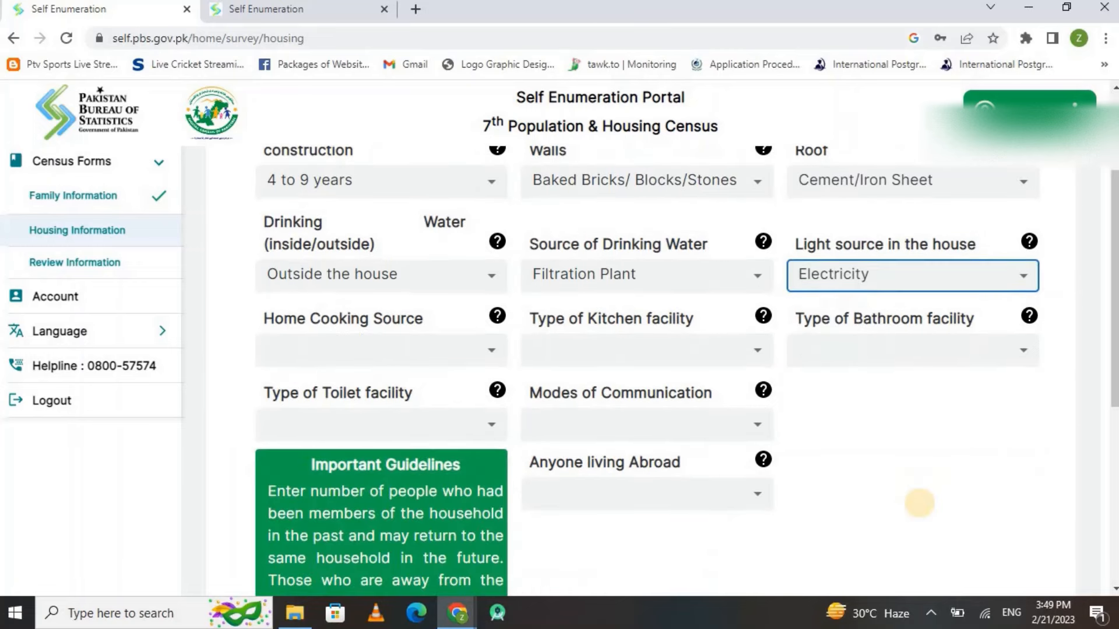
pyautogui.click(439, 348)
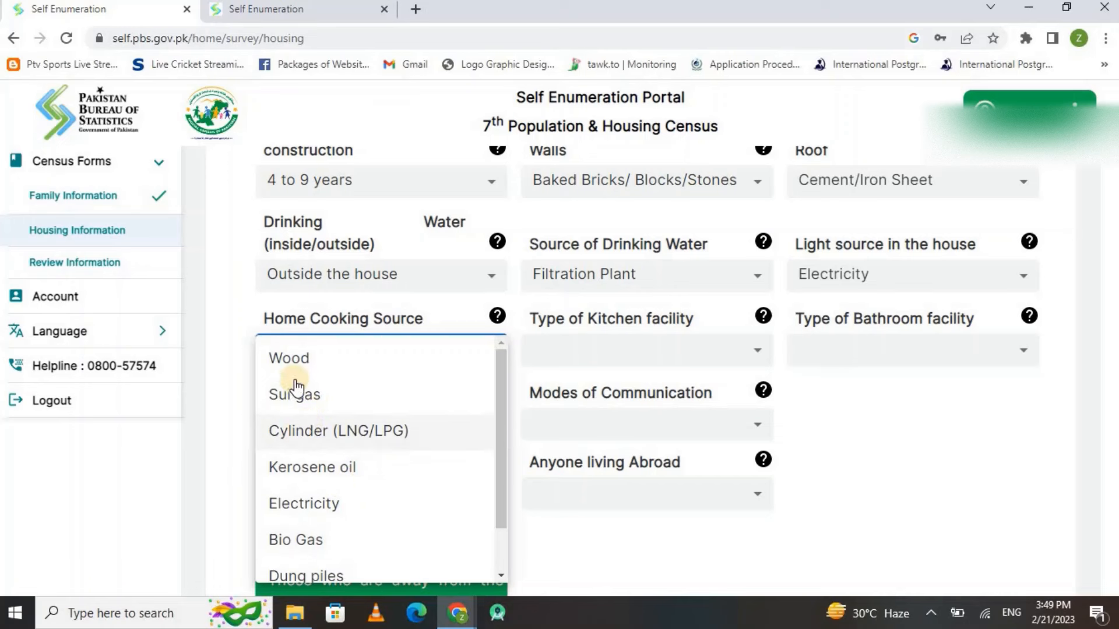
# Record Wood for cooking, a Separate kitchen, a Shared bathroom and a Shared toilet
pyautogui.click(292, 358)
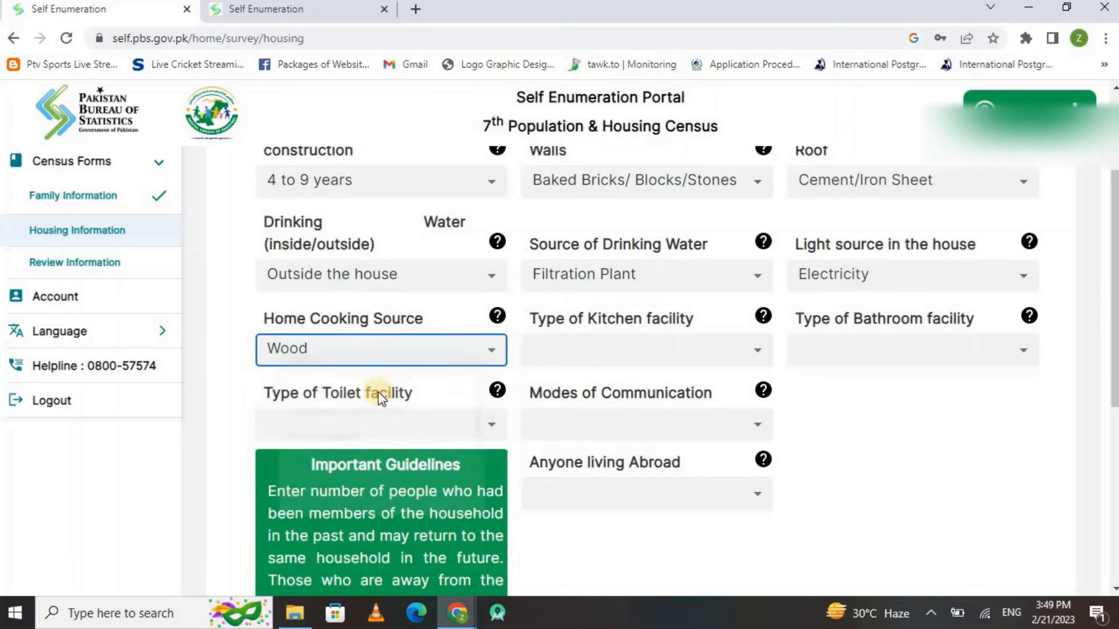
pyautogui.click(616, 345)
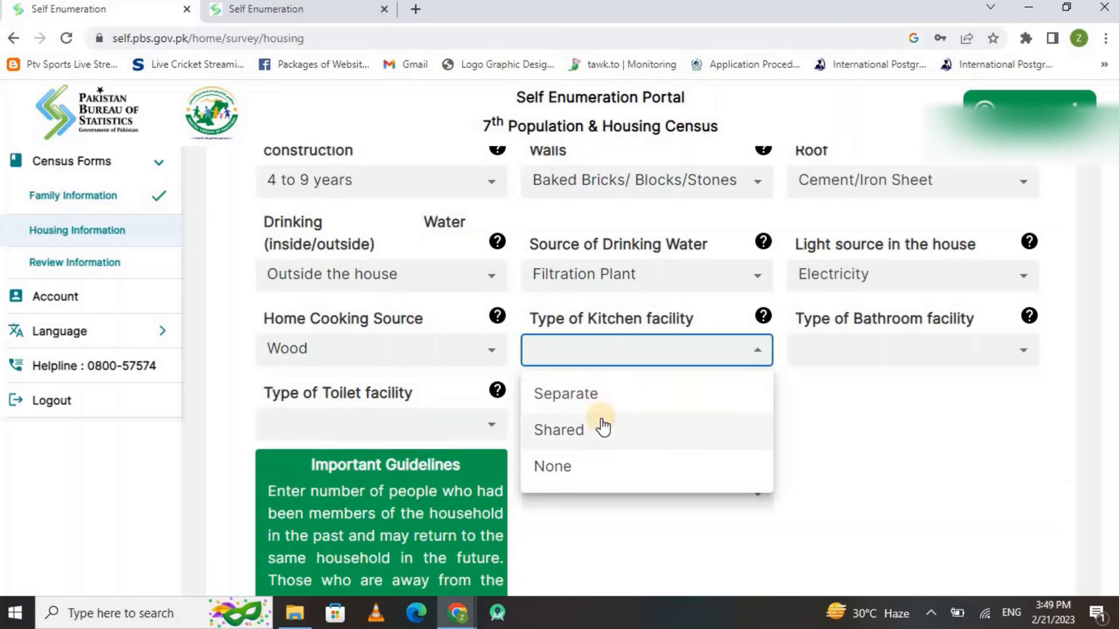
pyautogui.click(579, 402)
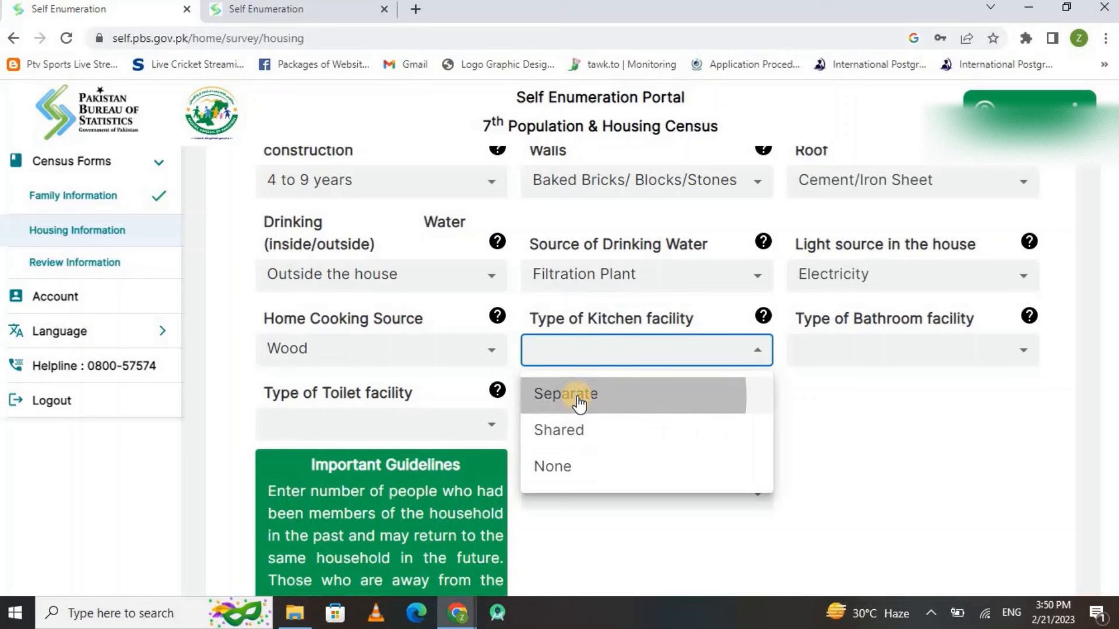
pyautogui.click(866, 352)
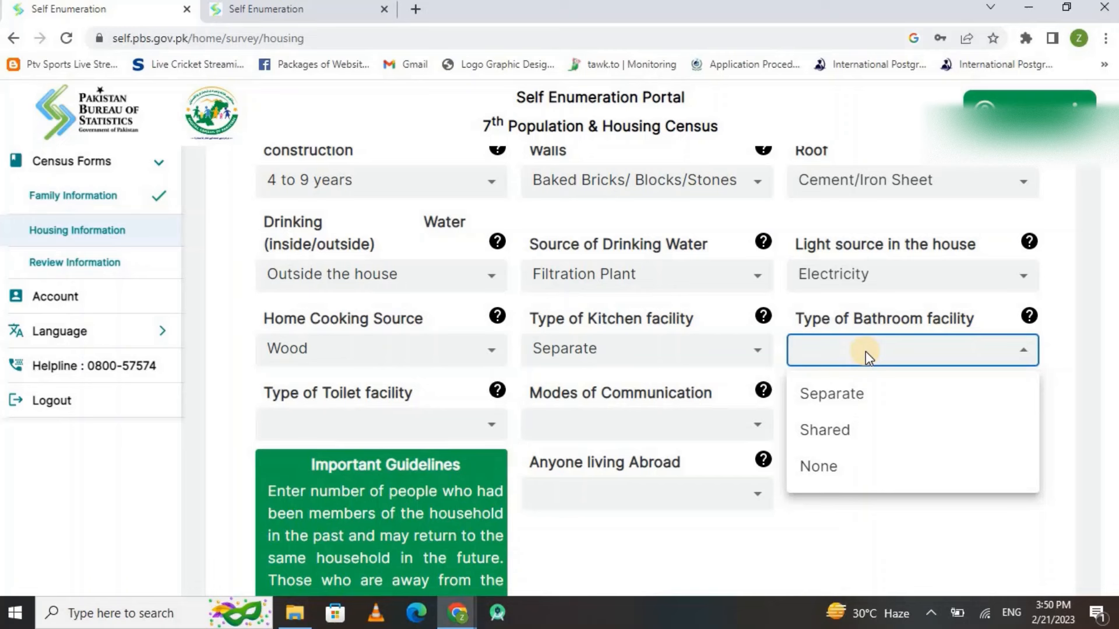
pyautogui.click(845, 434)
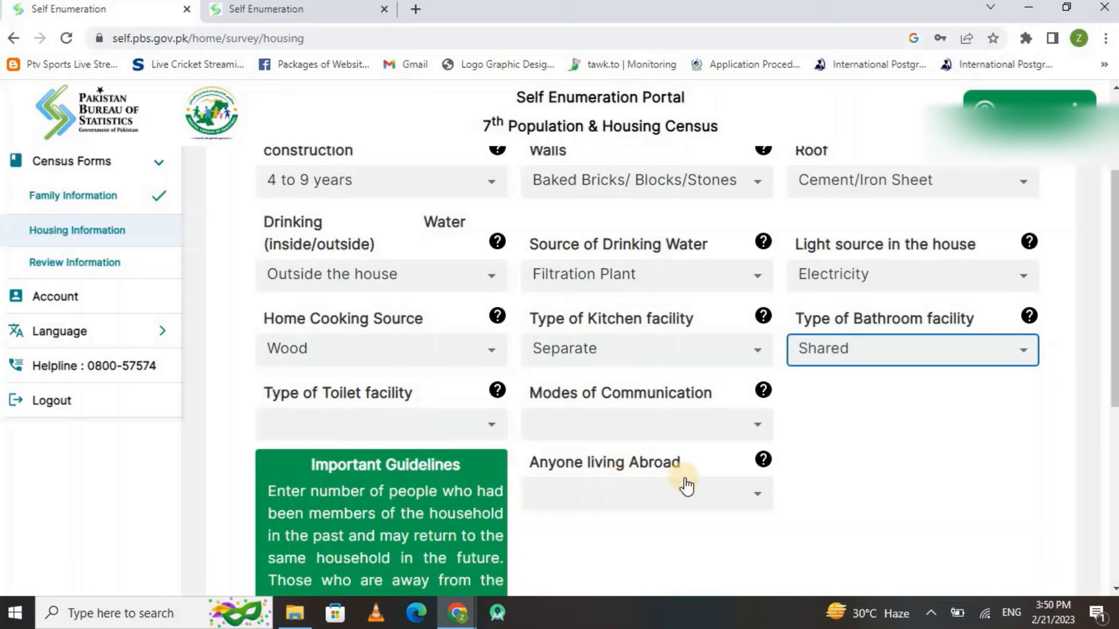
pyautogui.click(492, 429)
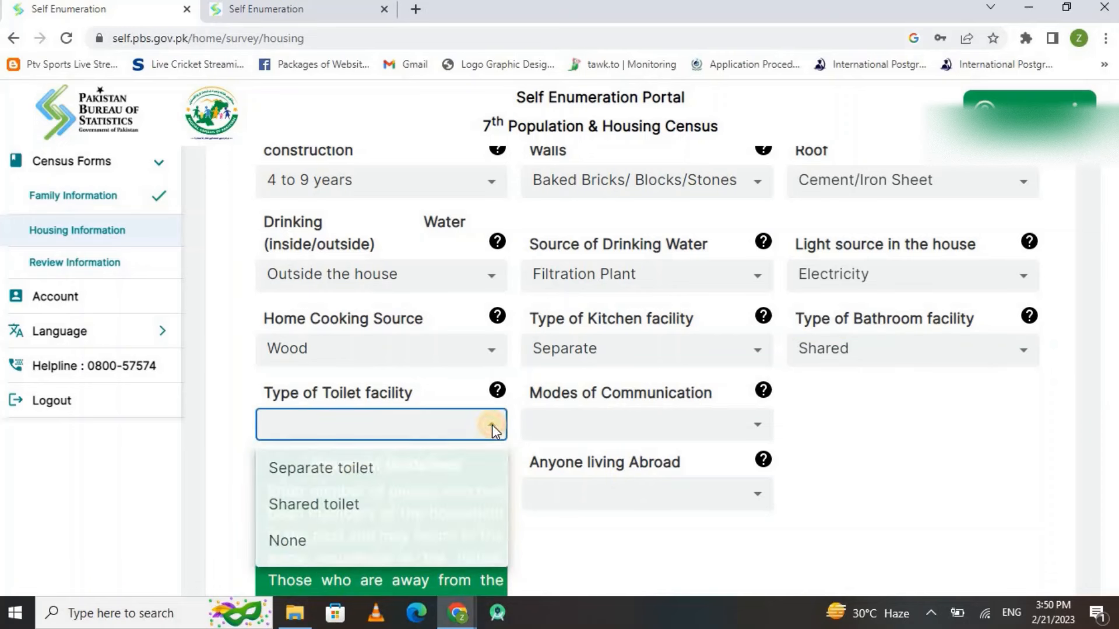
pyautogui.click(348, 509)
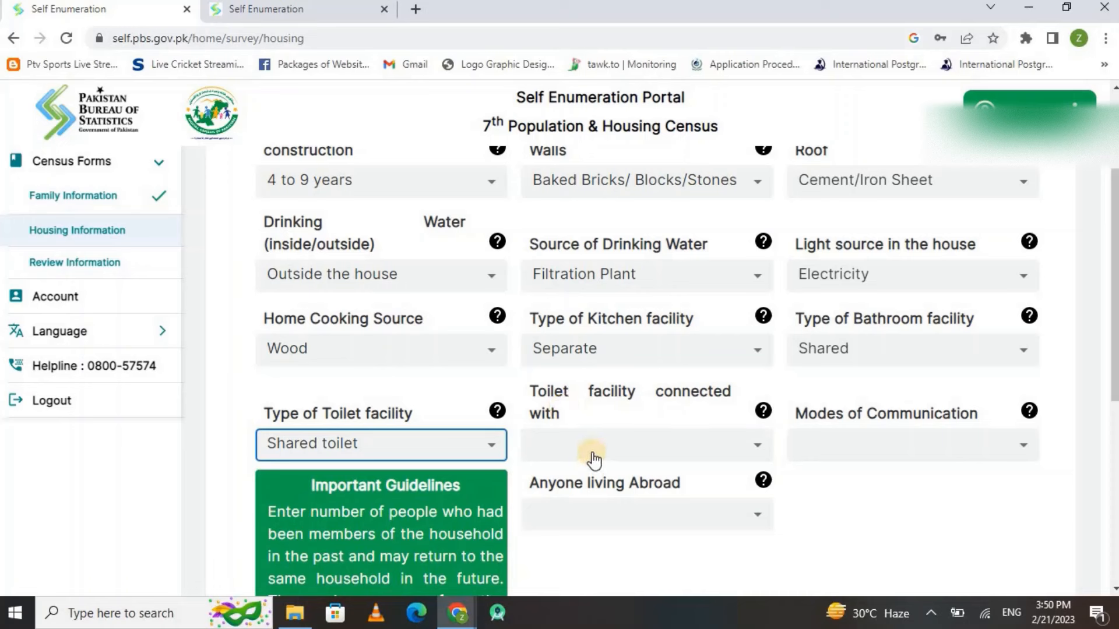
pyautogui.click(593, 458)
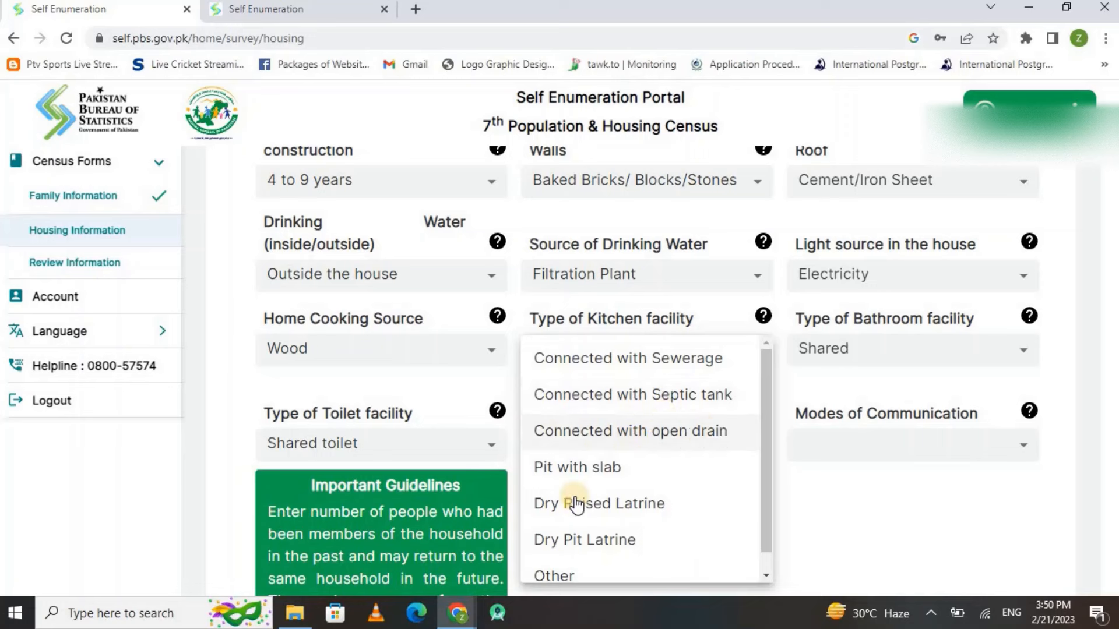
# Connect the toilet facility to a septic tank
pyautogui.click(619, 368)
pyautogui.click(597, 445)
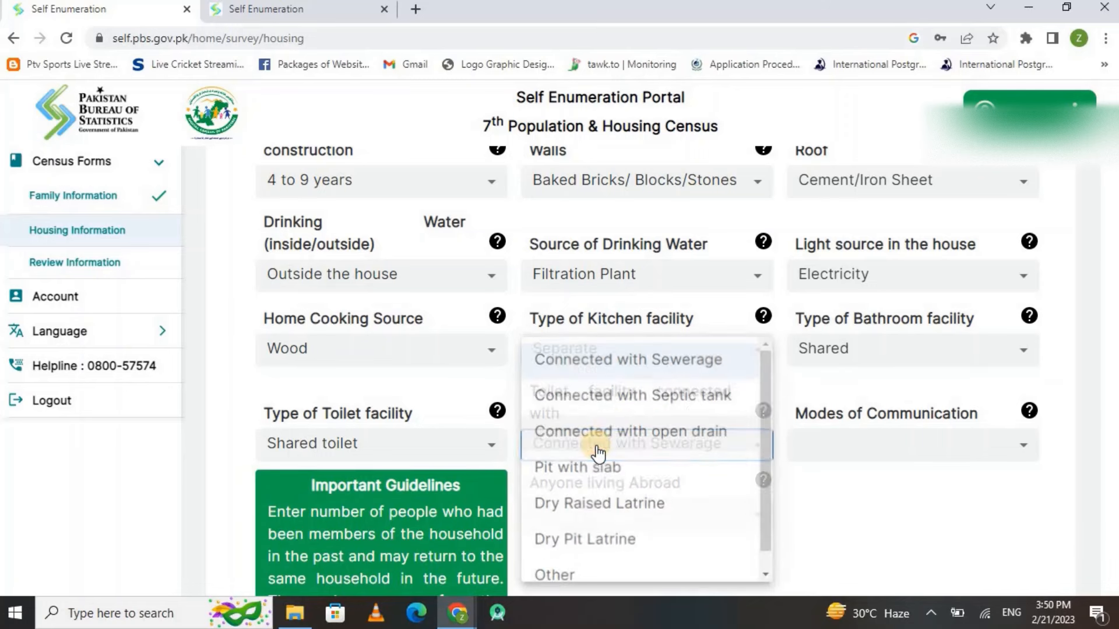
pyautogui.click(621, 409)
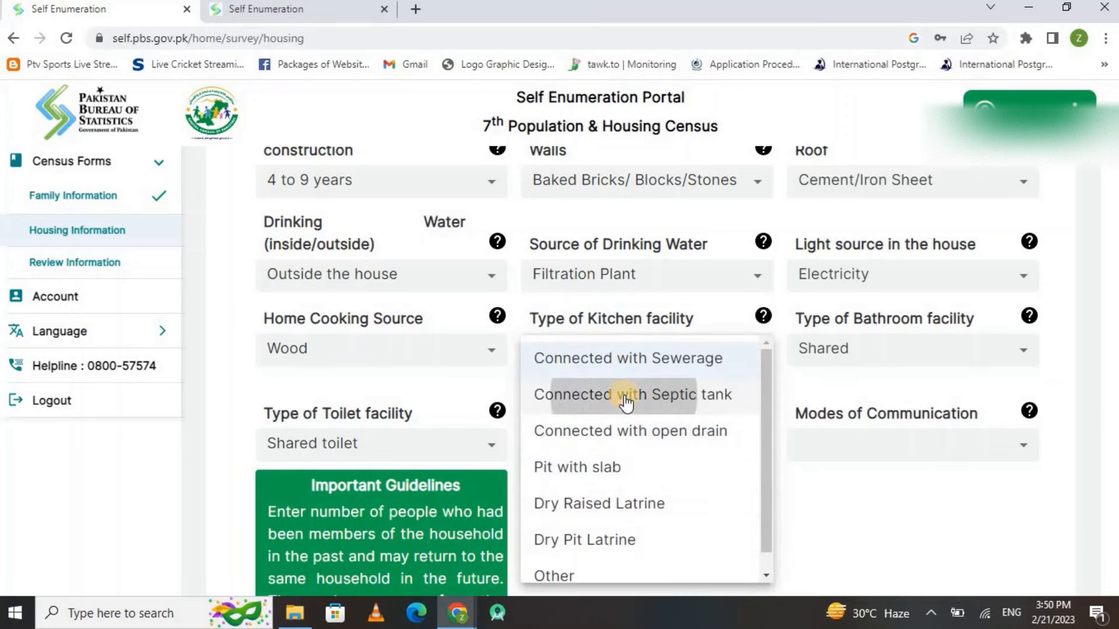
# Tick Tv, Mobile and Internet as the household's modes of communication
pyautogui.click(901, 457)
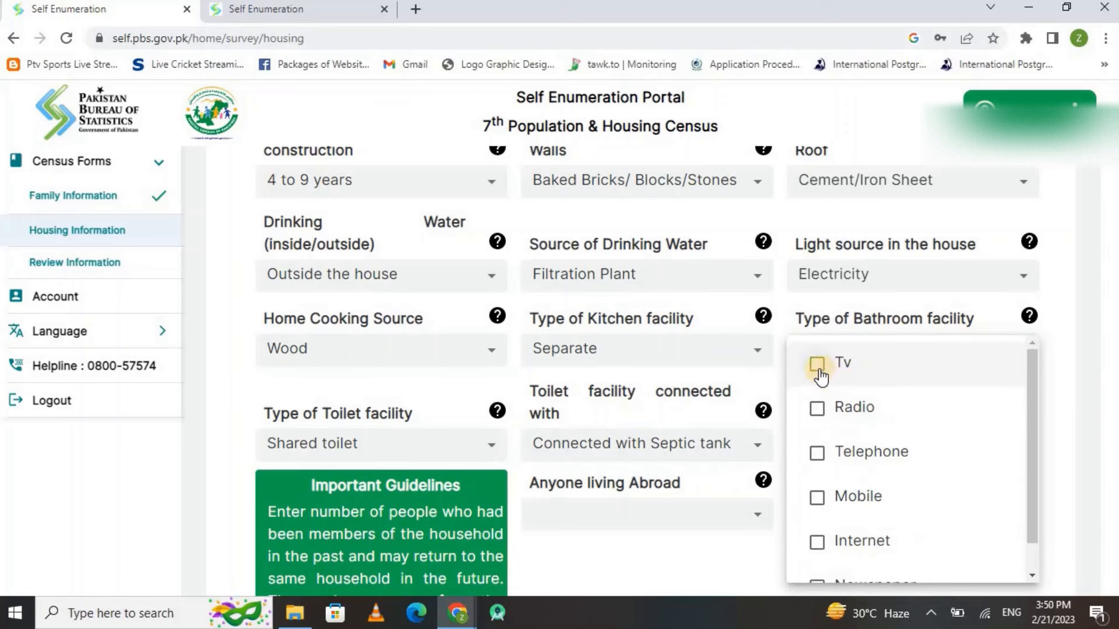
pyautogui.click(819, 368)
pyautogui.click(818, 499)
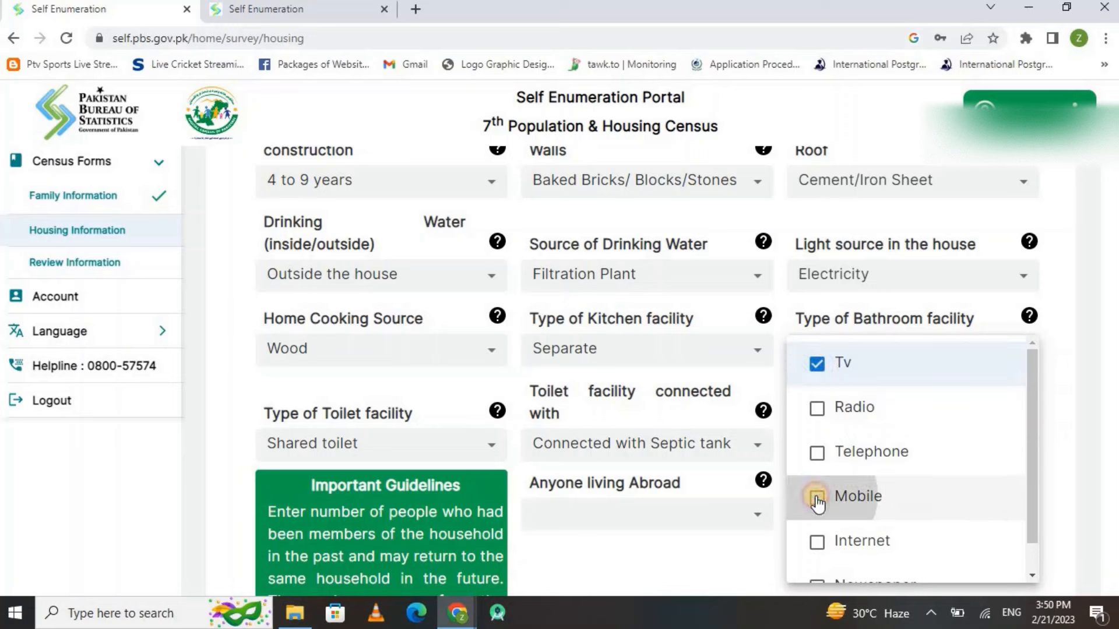
pyautogui.click(821, 544)
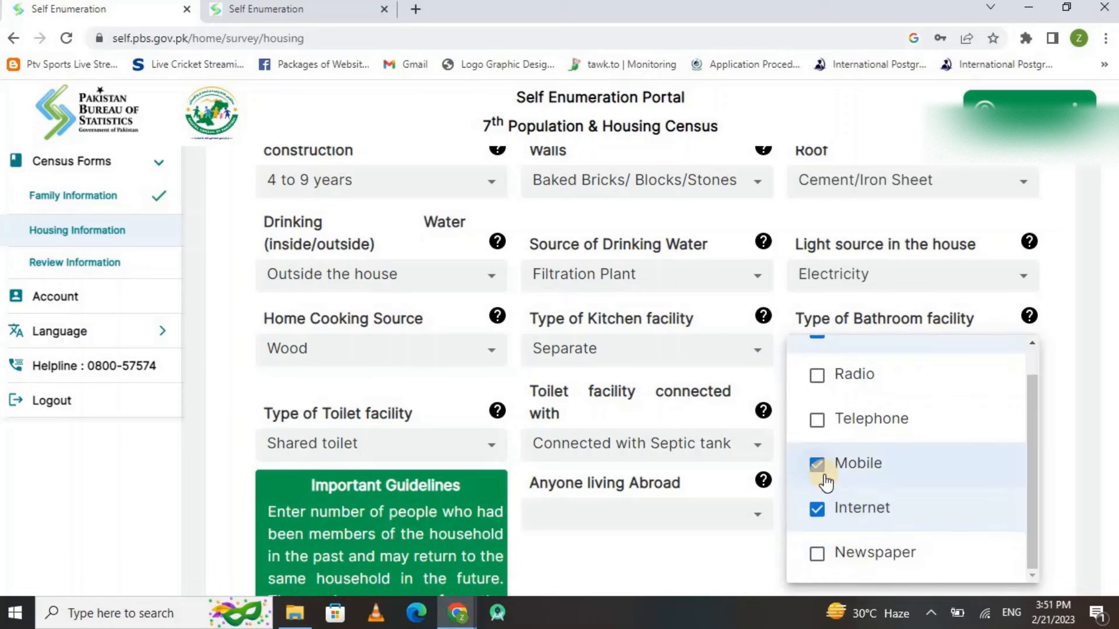
pyautogui.click(739, 538)
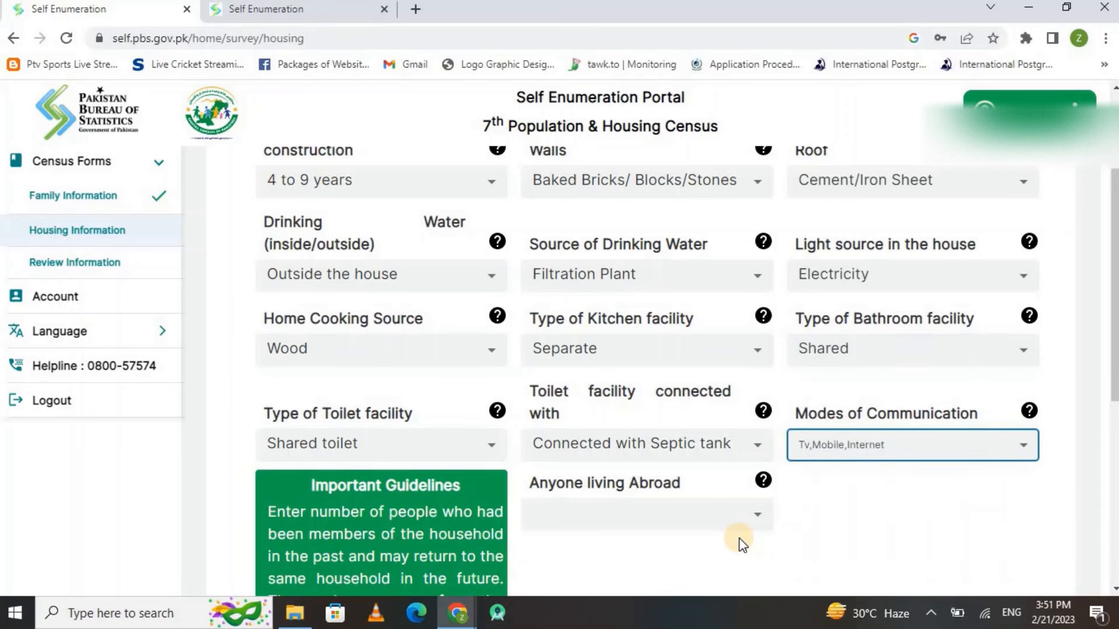
pyautogui.click(705, 515)
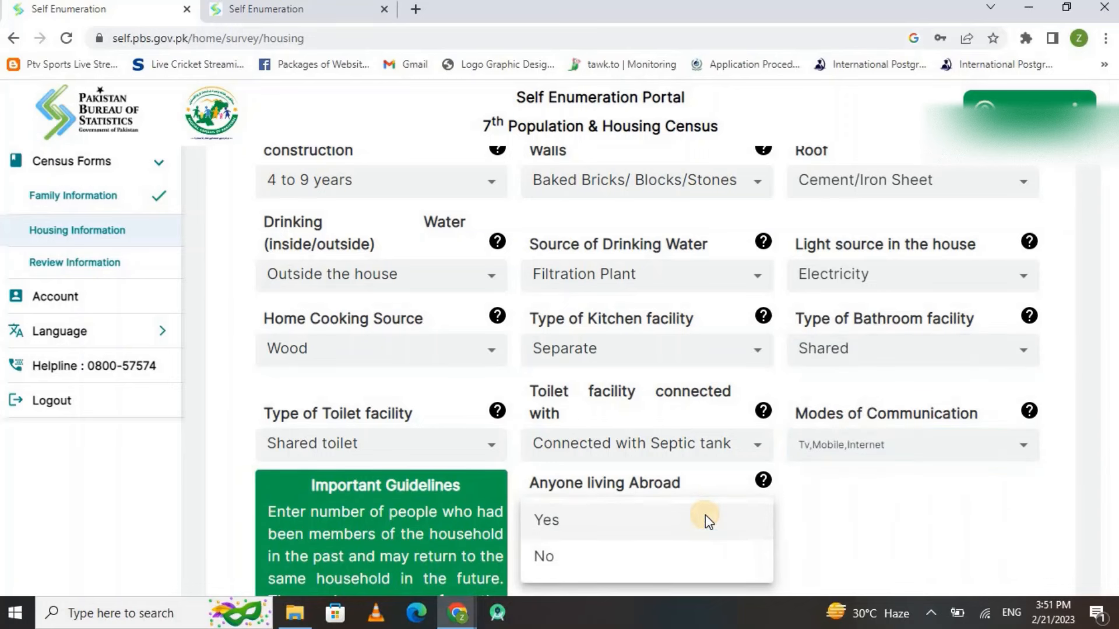
# Answer No for anyone living abroad after checking the Yes sub-fields, and save the housing information
pyautogui.click(547, 522)
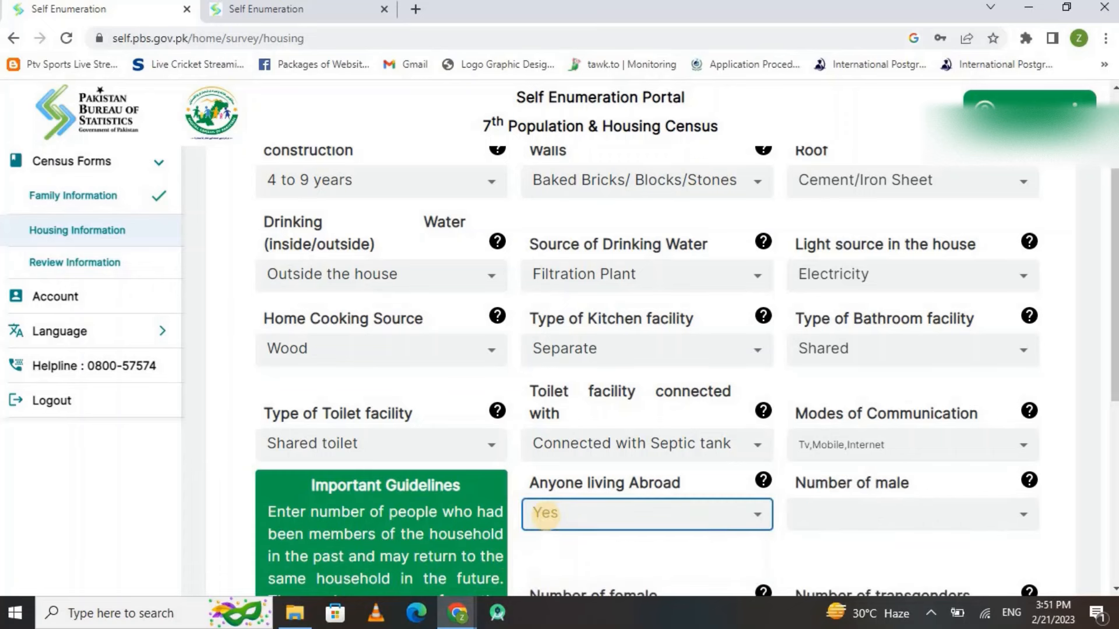
pyautogui.scroll(-2, 546, 516)
pyautogui.scroll(-1, 546, 516)
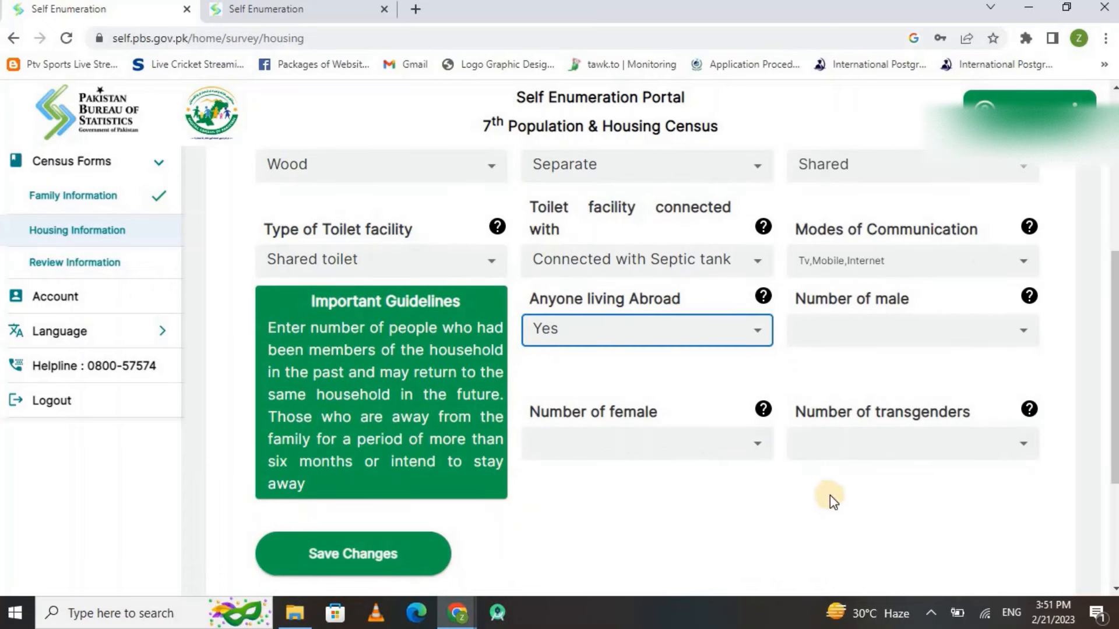
pyautogui.click(921, 326)
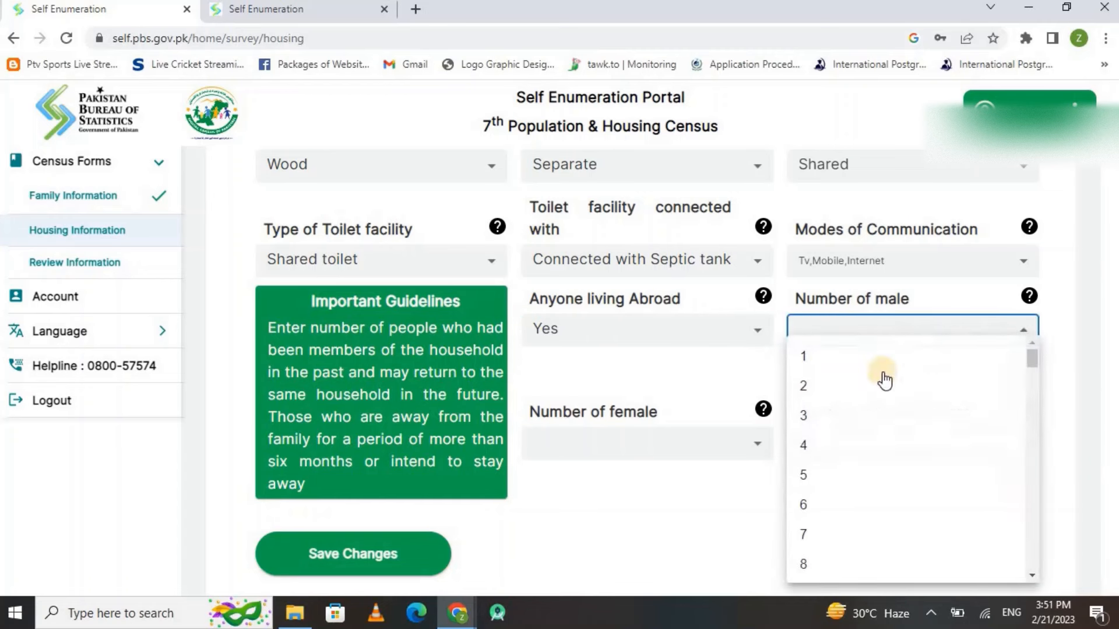
pyautogui.click(681, 433)
pyautogui.click(670, 452)
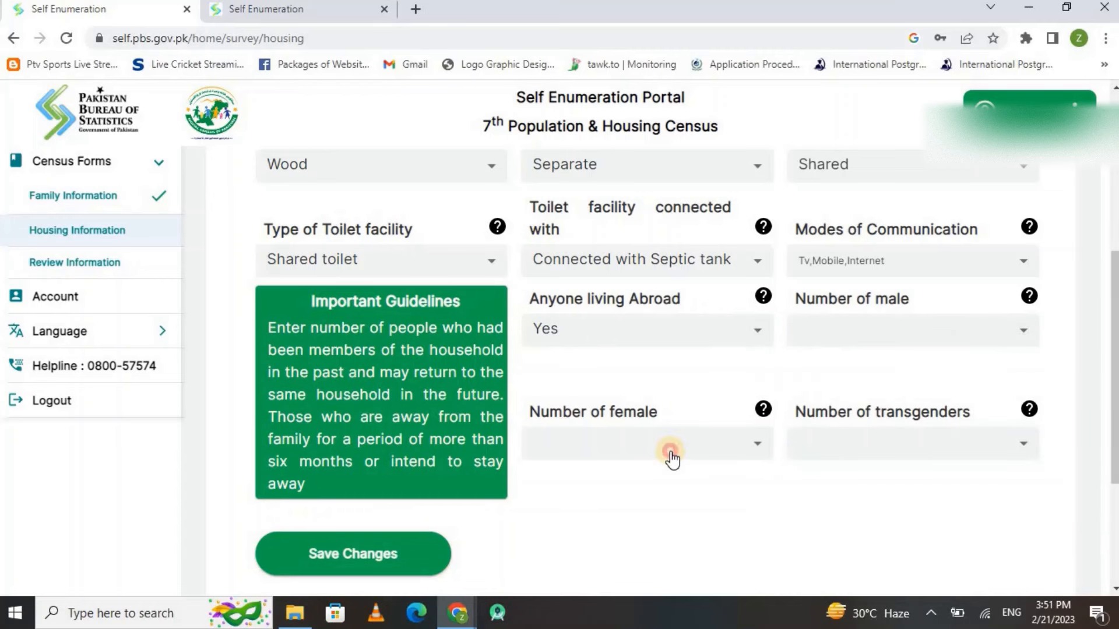
pyautogui.click(905, 445)
pyautogui.click(647, 343)
pyautogui.click(607, 418)
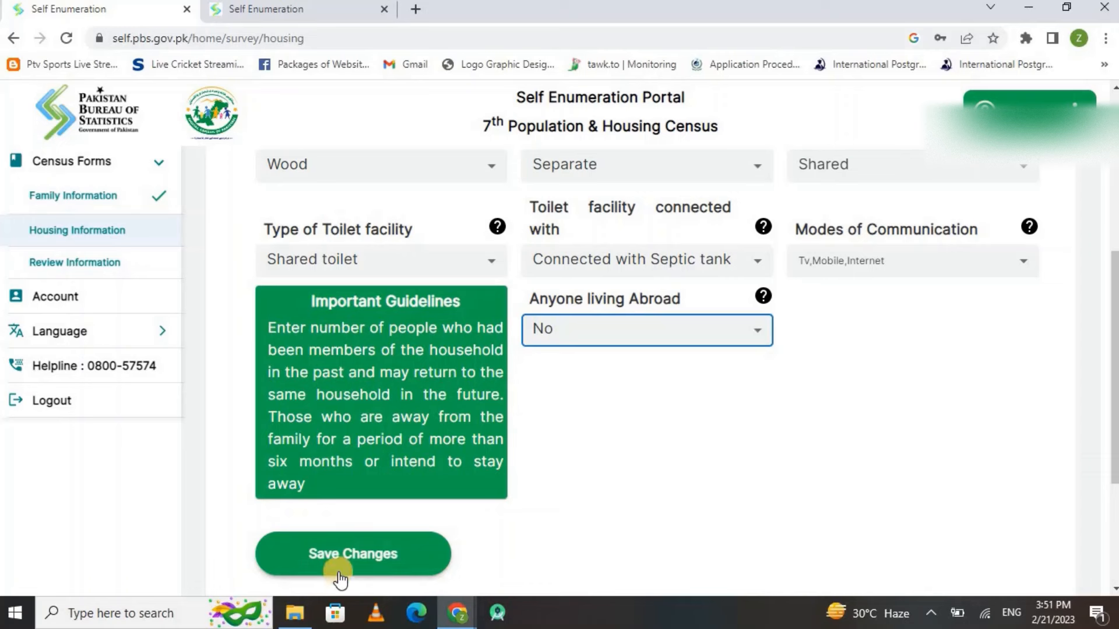
pyautogui.click(341, 552)
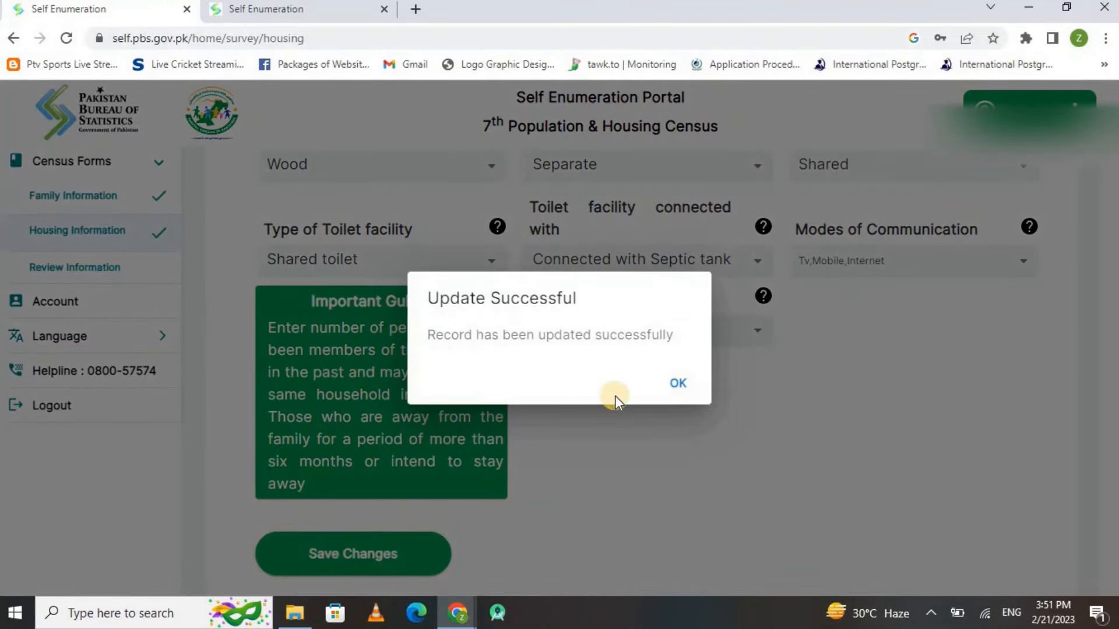
# Dismiss the update message and answer Yes to 'Is Respondent member of household?'
pyautogui.click(673, 383)
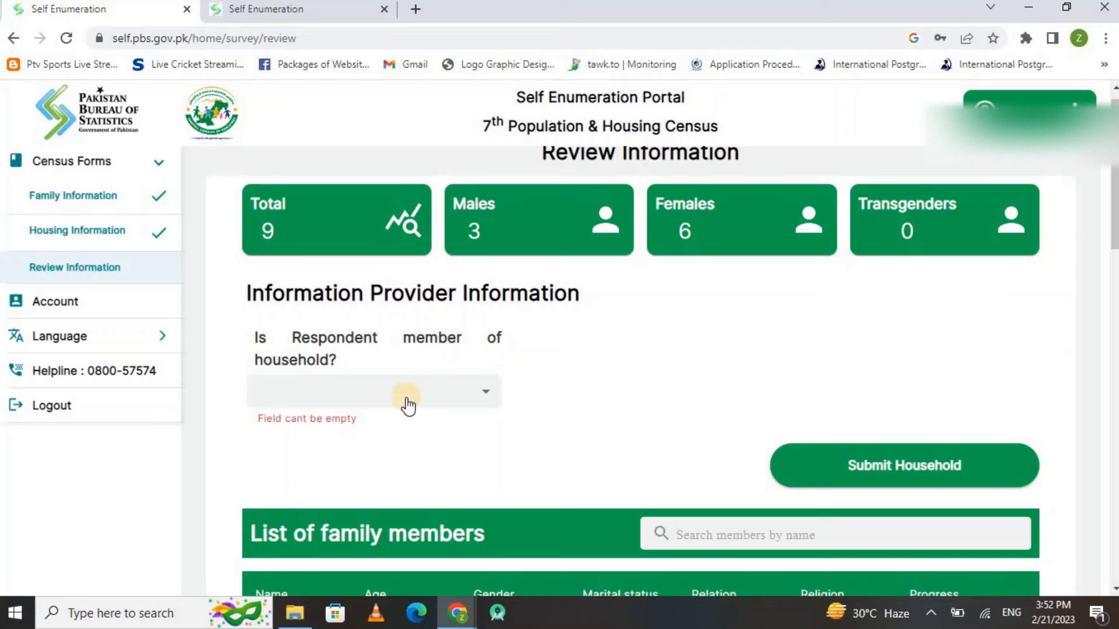
pyautogui.click(325, 391)
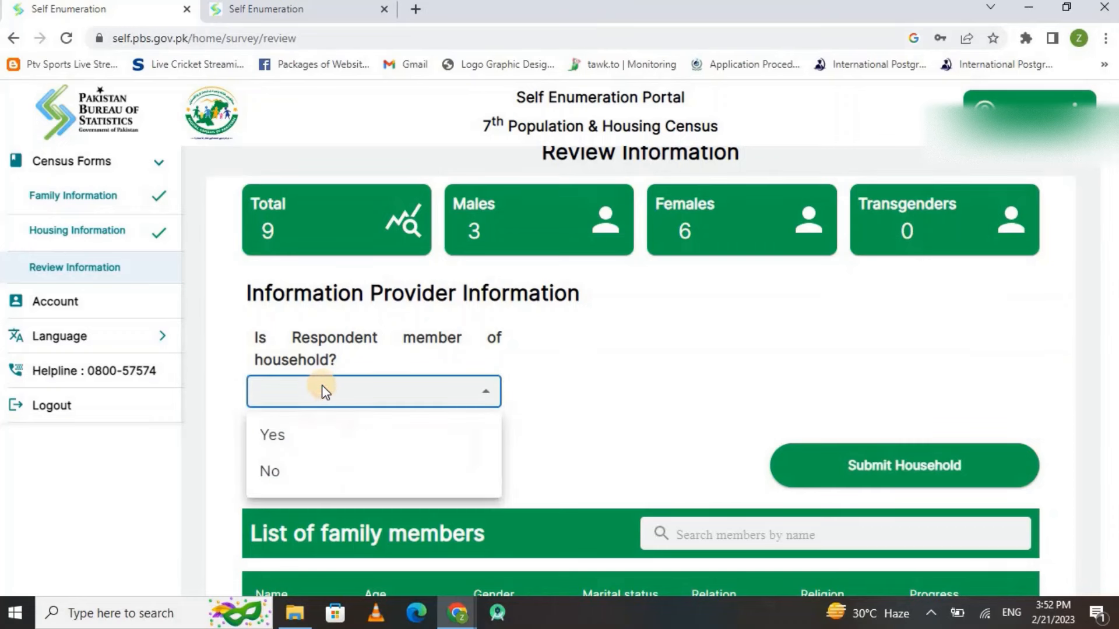
pyautogui.click(293, 436)
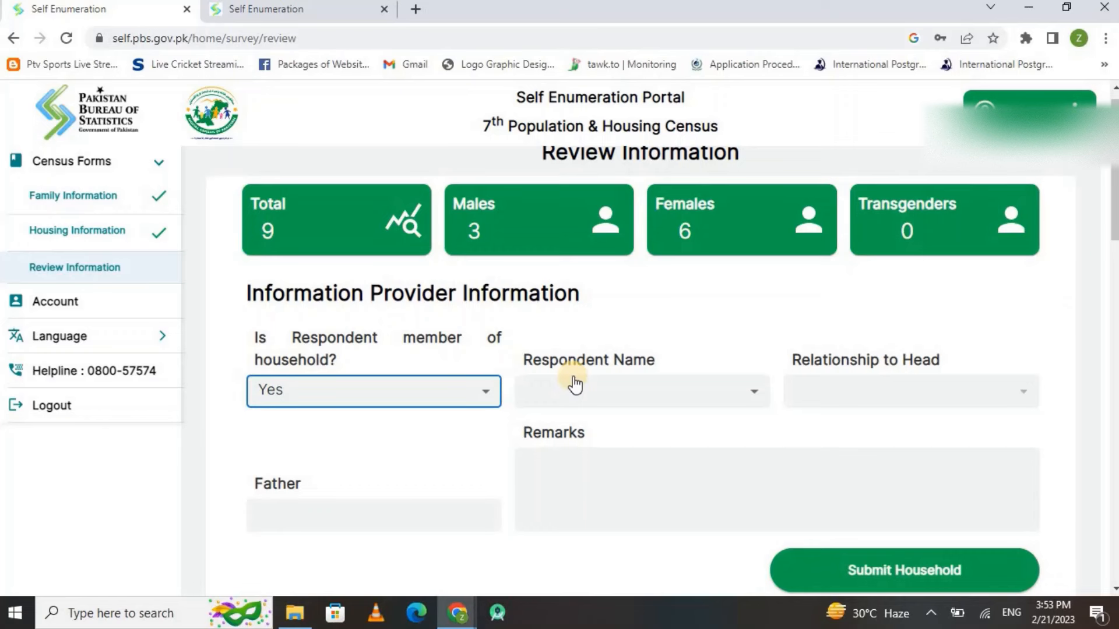
# Choose the respondent's name and set Relationship to Head to Son/Daughter
pyautogui.scroll(1, 606, 312)
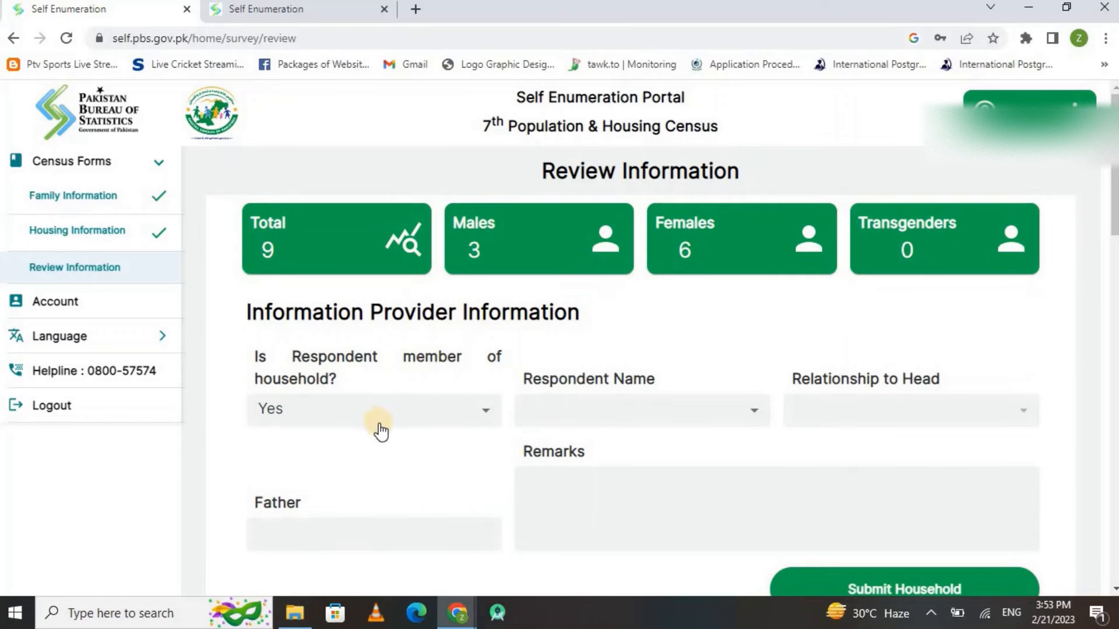
pyautogui.click(619, 408)
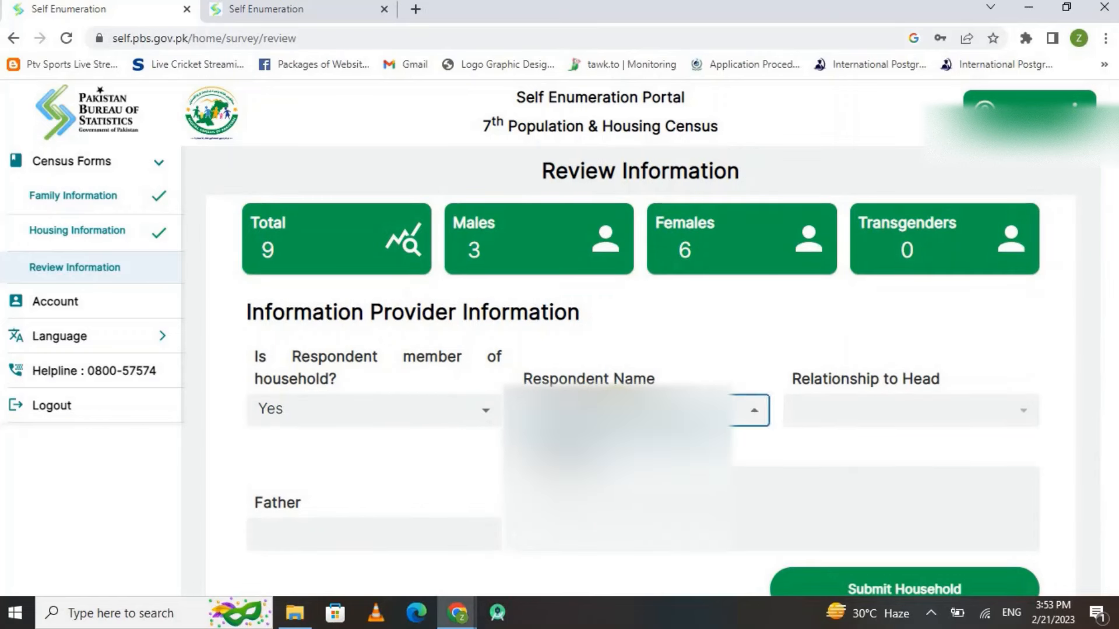
pyautogui.press('Escape')
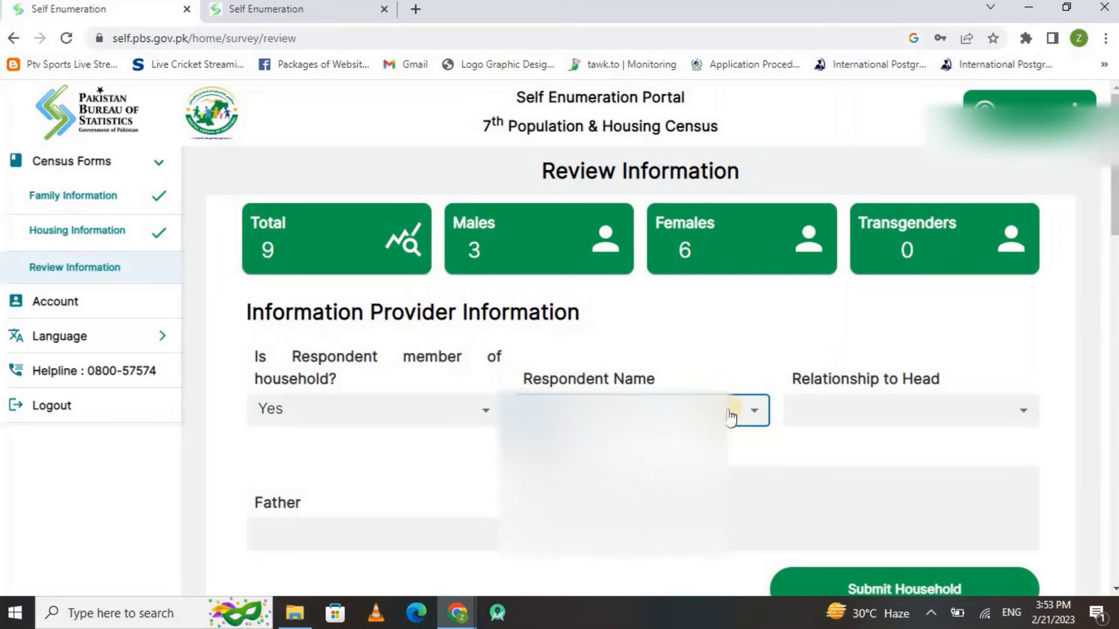
pyautogui.click(812, 414)
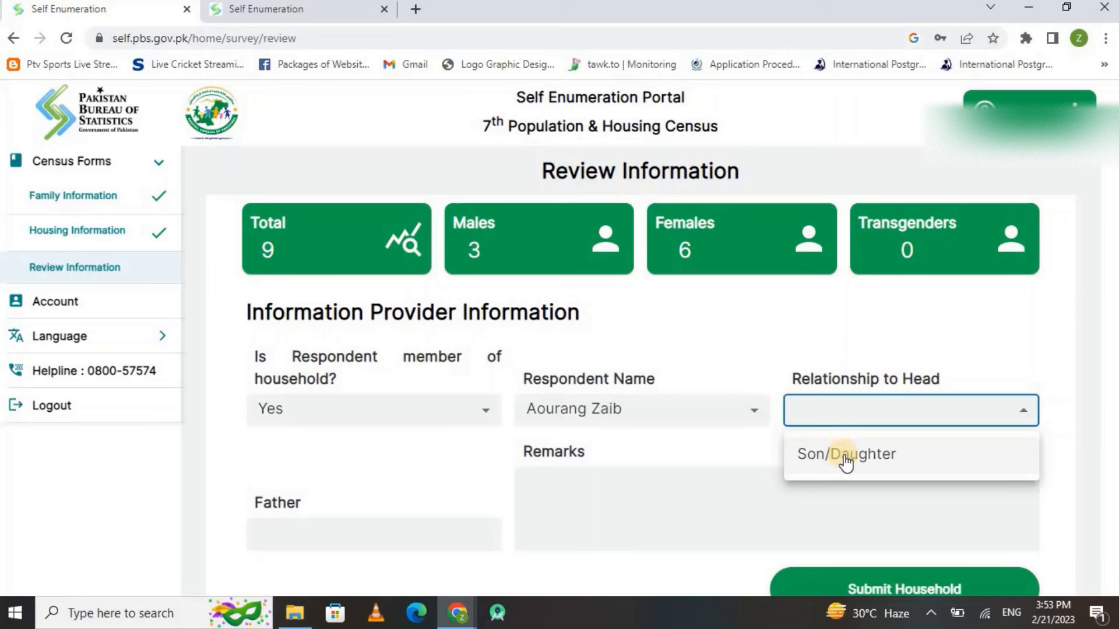
pyautogui.click(828, 457)
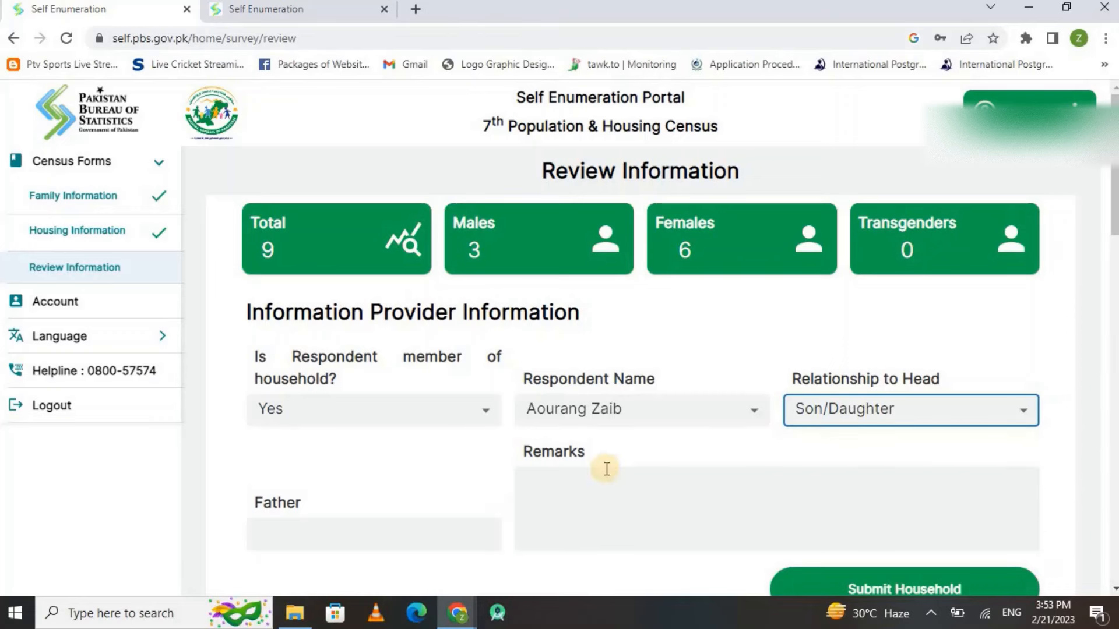
# Enter the father's name and the remark 'all data is correct as of my best knowledge. thanx'
pyautogui.click(386, 530)
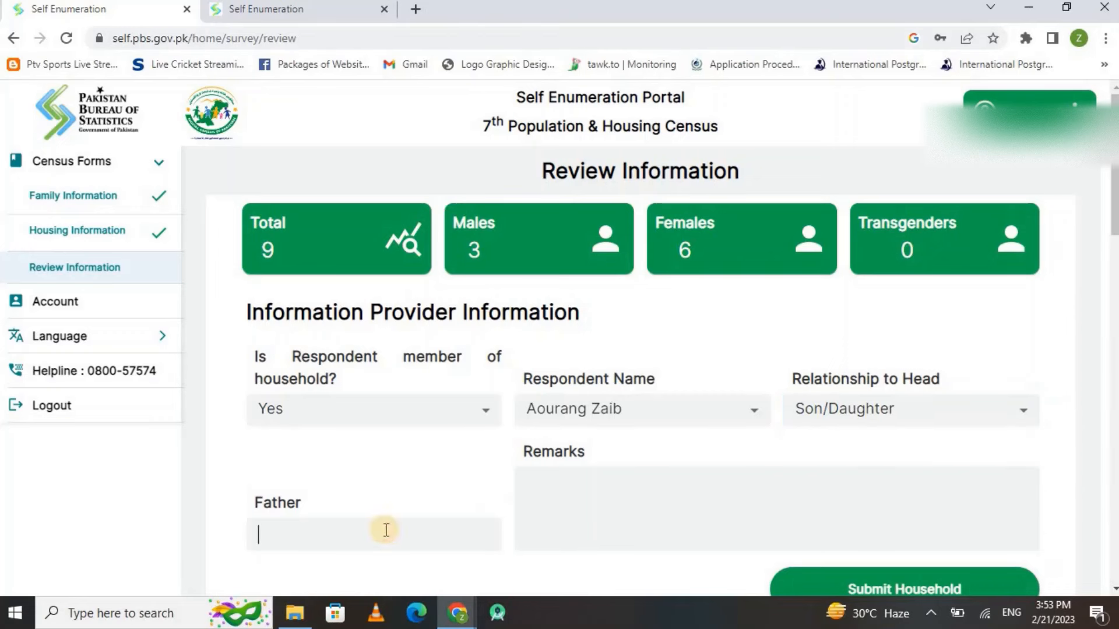
pyautogui.click(602, 516)
pyautogui.click(601, 517)
pyautogui.write('all data is correct as of my best knowledge. thanx')
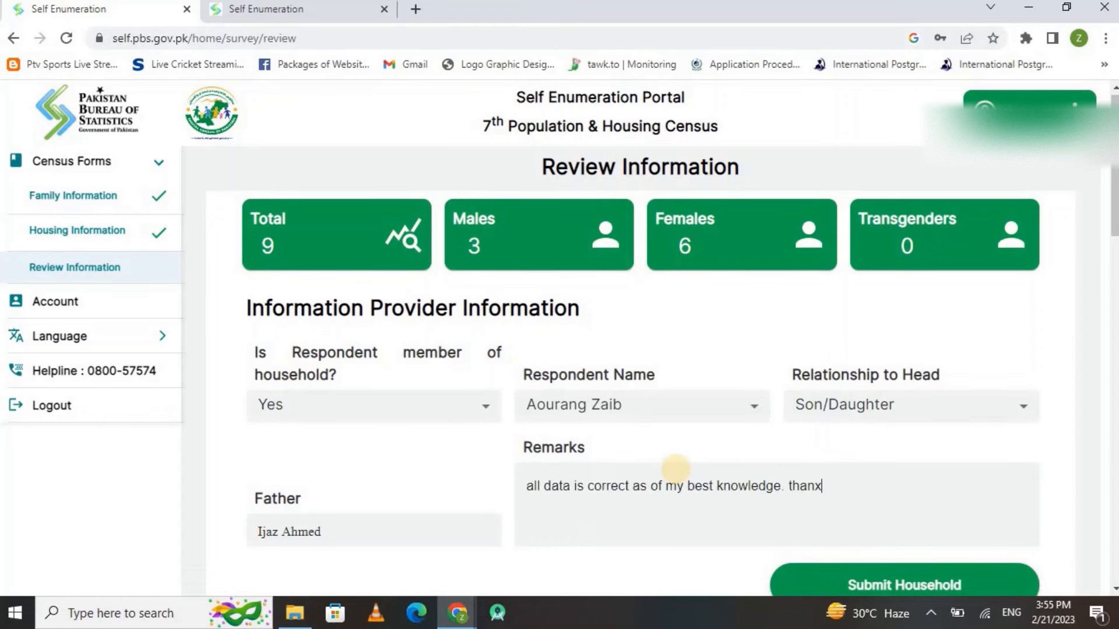
pyautogui.scroll(-1, 674, 469)
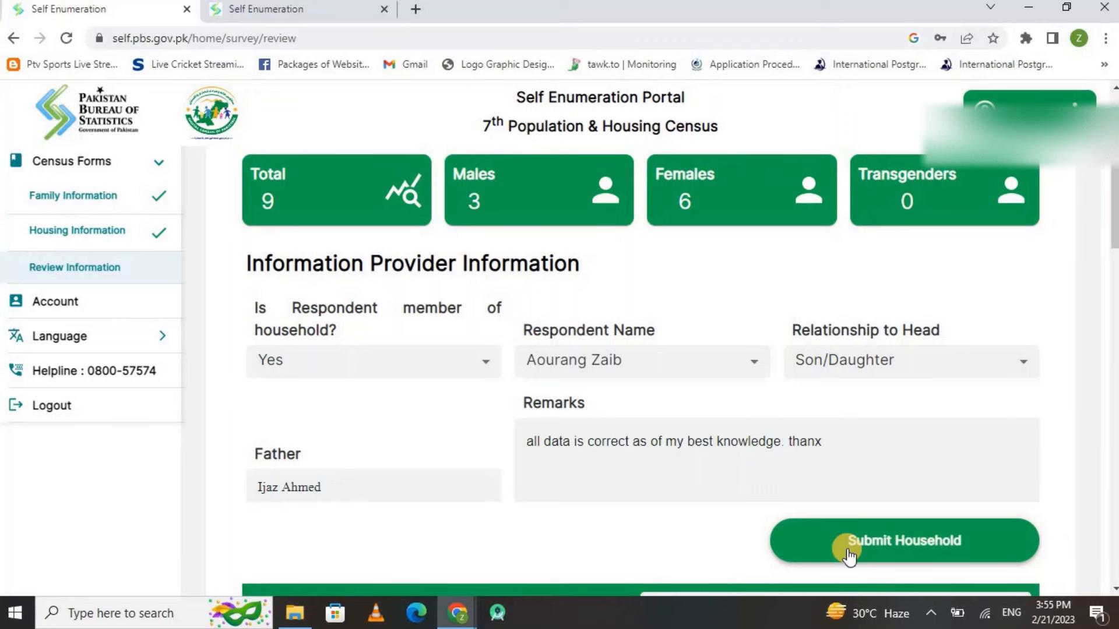
pyautogui.scroll(-14, 848, 554)
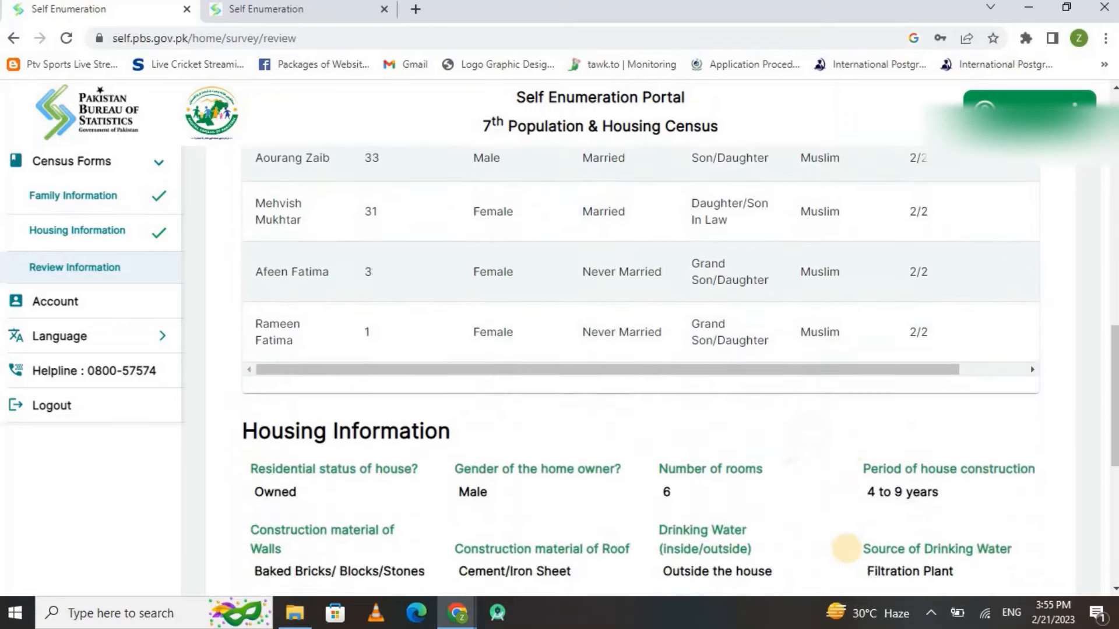
pyautogui.scroll(-7, 847, 549)
pyautogui.scroll(2, 846, 549)
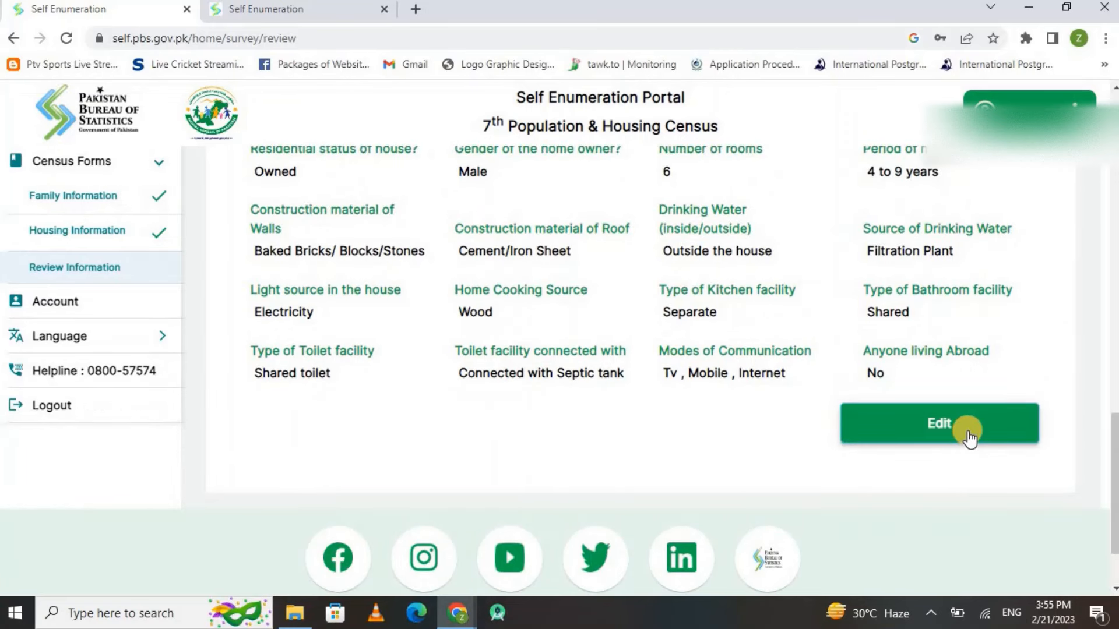
pyautogui.scroll(4, 969, 438)
pyautogui.scroll(5, 969, 438)
pyautogui.scroll(-7, 965, 440)
pyautogui.scroll(2, 967, 431)
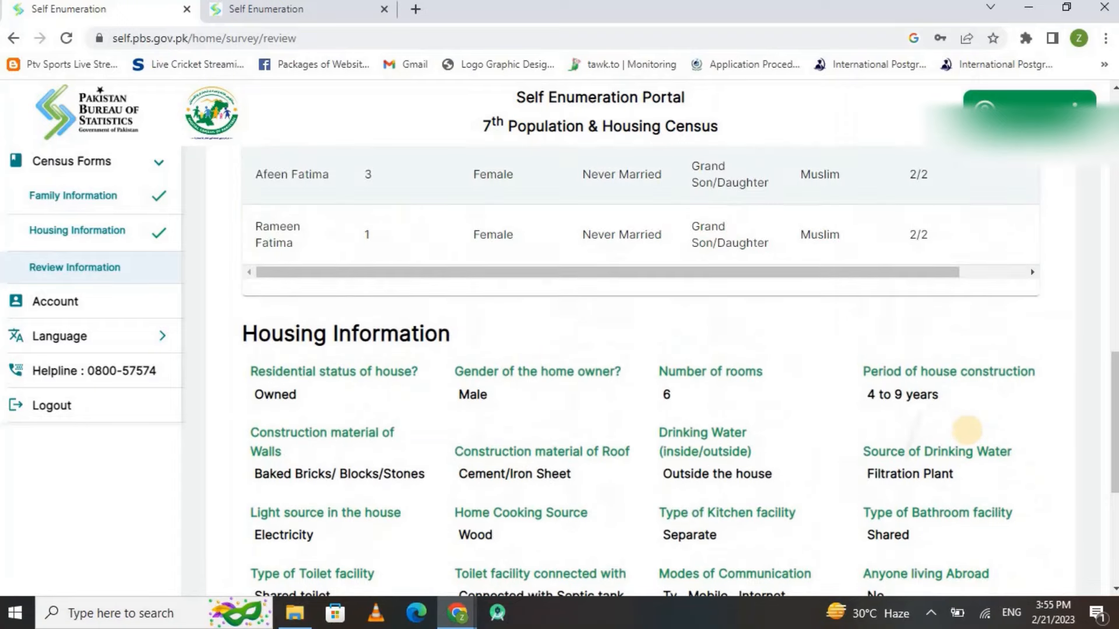
pyautogui.scroll(1, 967, 431)
pyautogui.scroll(10, 968, 430)
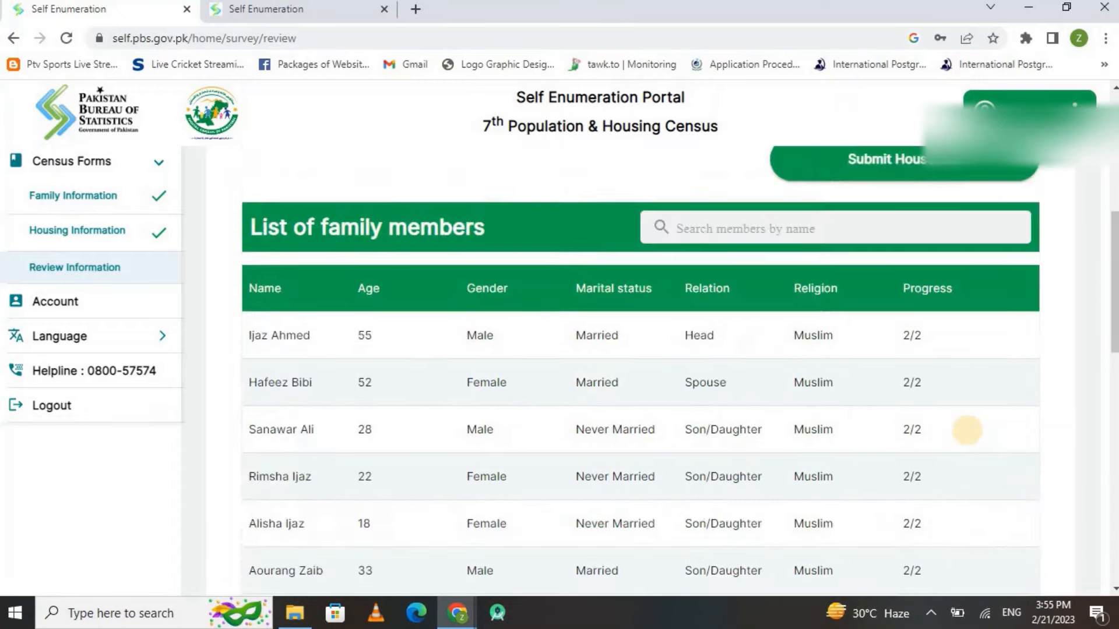
pyautogui.scroll(-3, 967, 431)
pyautogui.scroll(4, 967, 430)
pyautogui.click(967, 432)
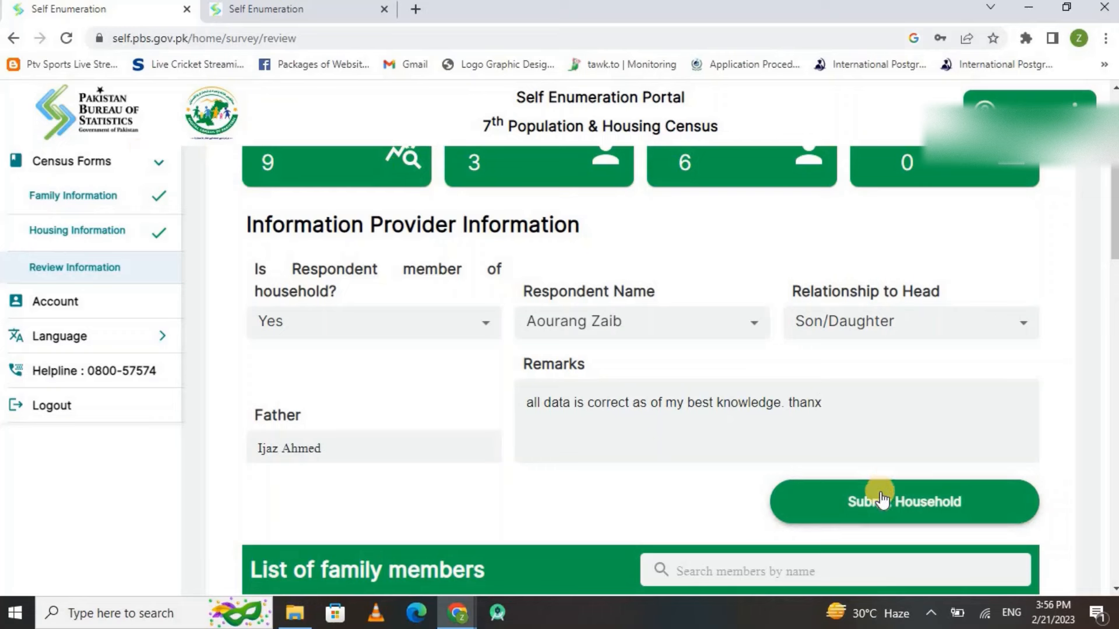
# Submit the household and confirm YES in the alert to reach the Congratulations page
pyautogui.click(847, 517)
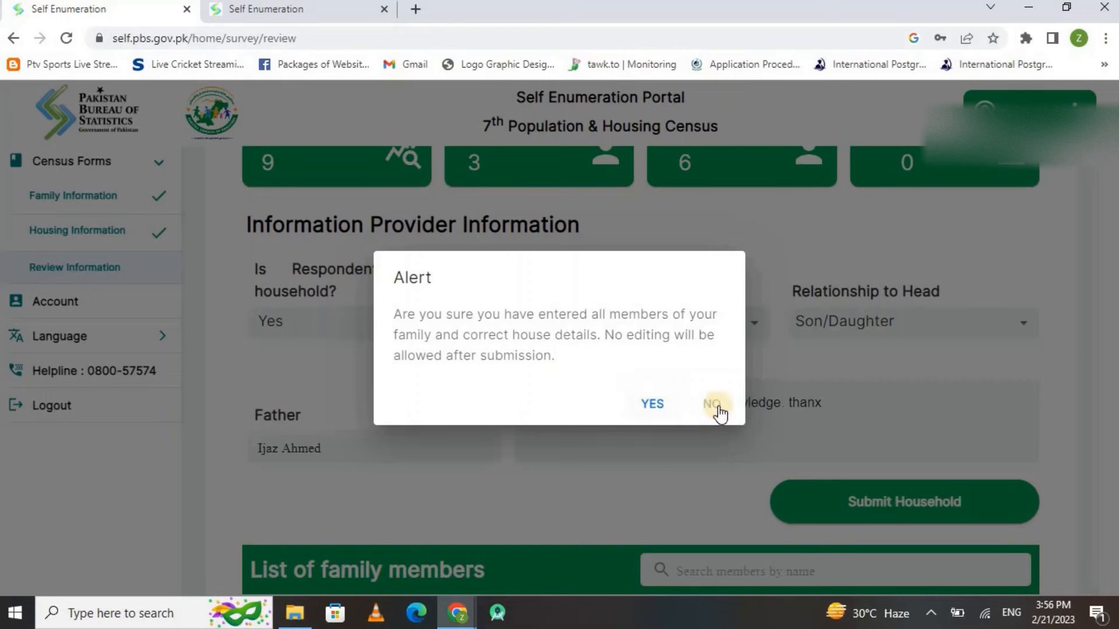
pyautogui.click(660, 402)
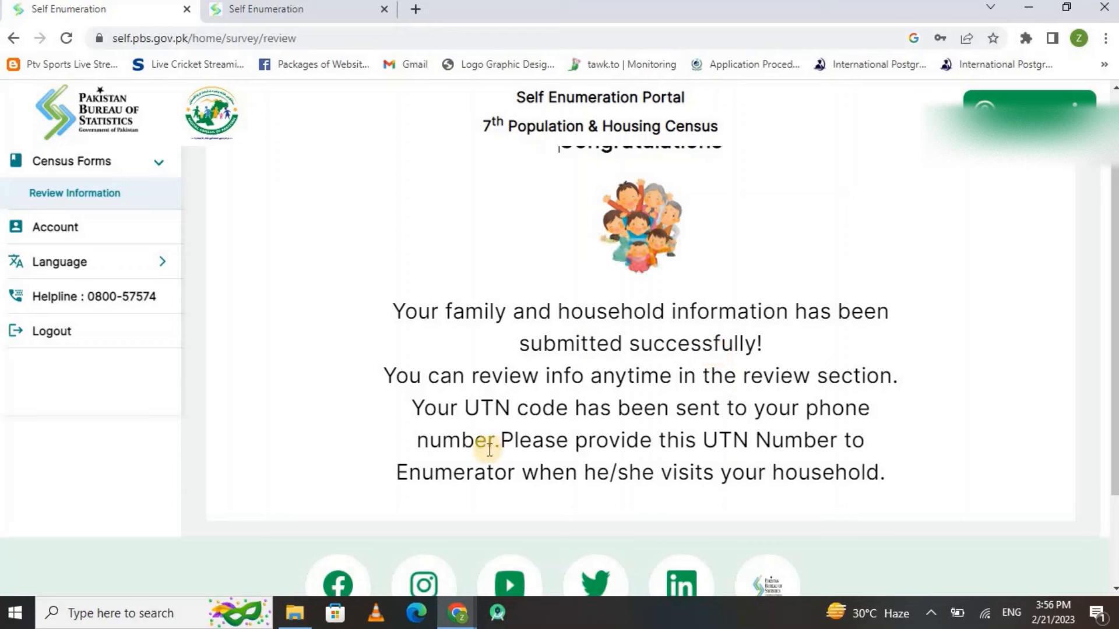
# Select the words 'UTN code' in the congratulations message
pyautogui.click(559, 416)
pyautogui.moveTo(560, 416); pyautogui.dragTo(471, 415)
pyautogui.click(505, 415)
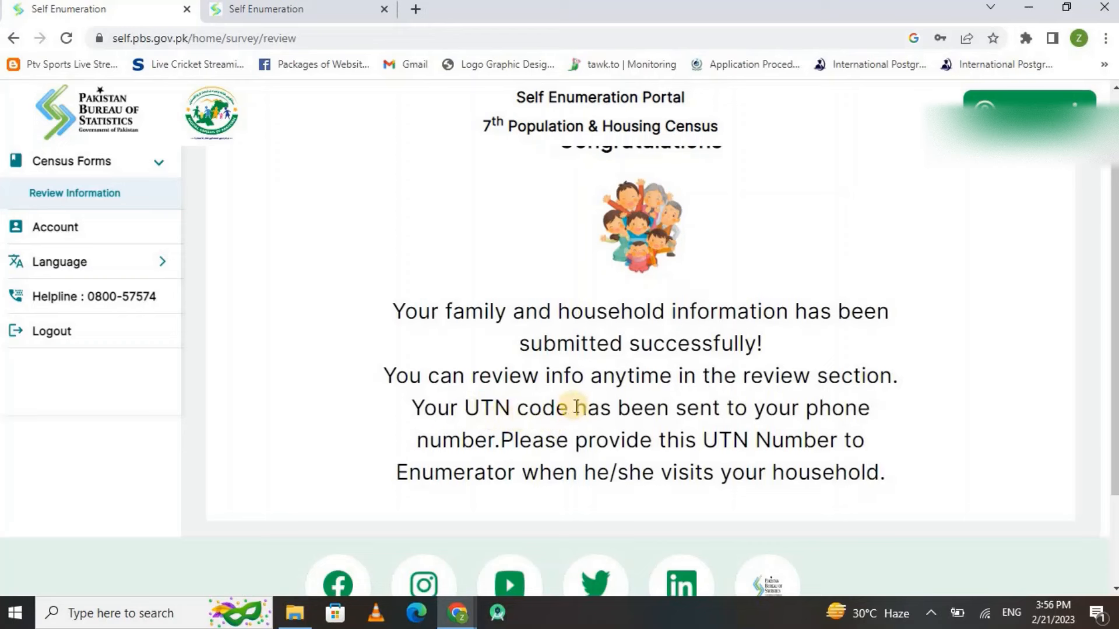
pyautogui.moveTo(575, 408); pyautogui.dragTo(471, 407)
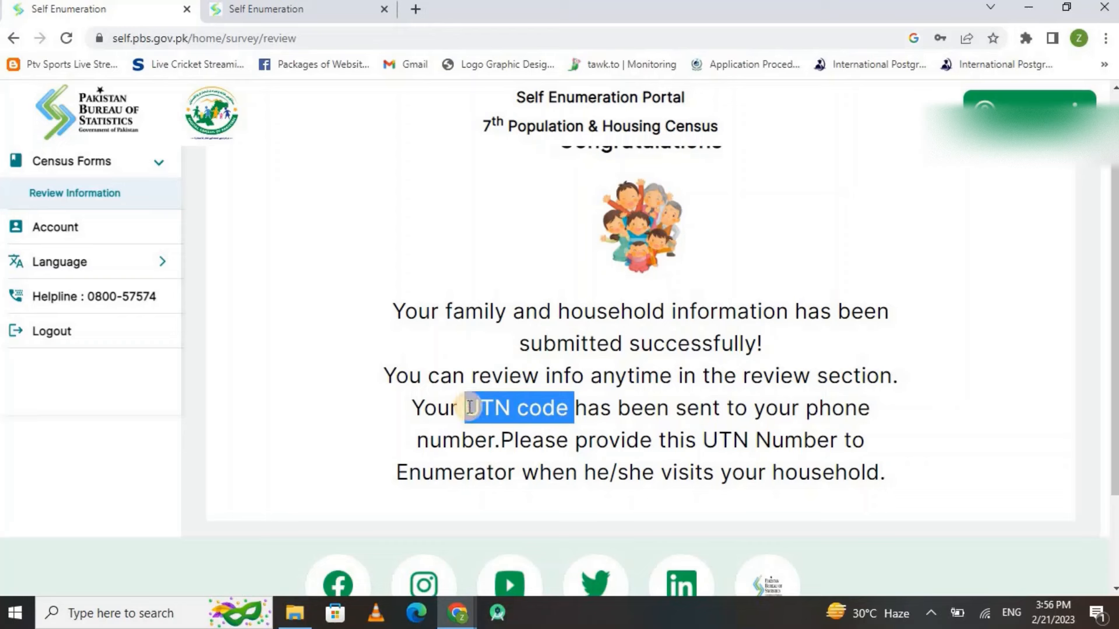